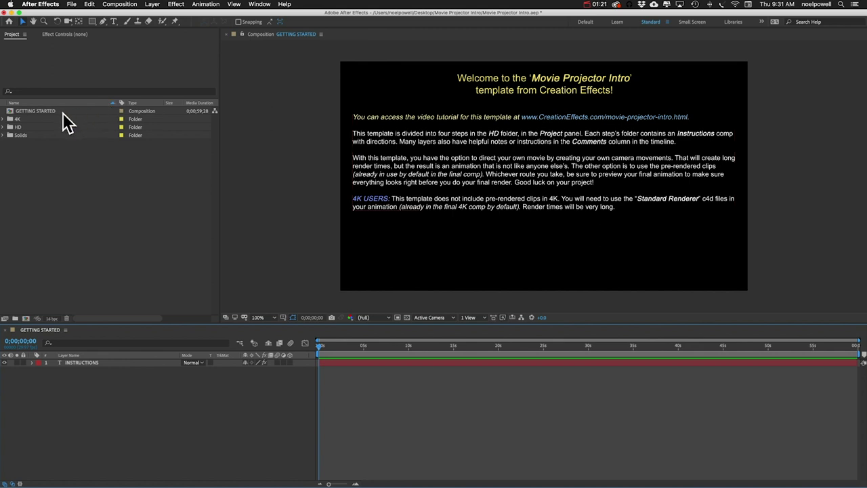
- Examine the Step 1 folder inside the HD folder and its instructions comp, and collapse both folders again
click(4, 127)
click(11, 135)
click(45, 143)
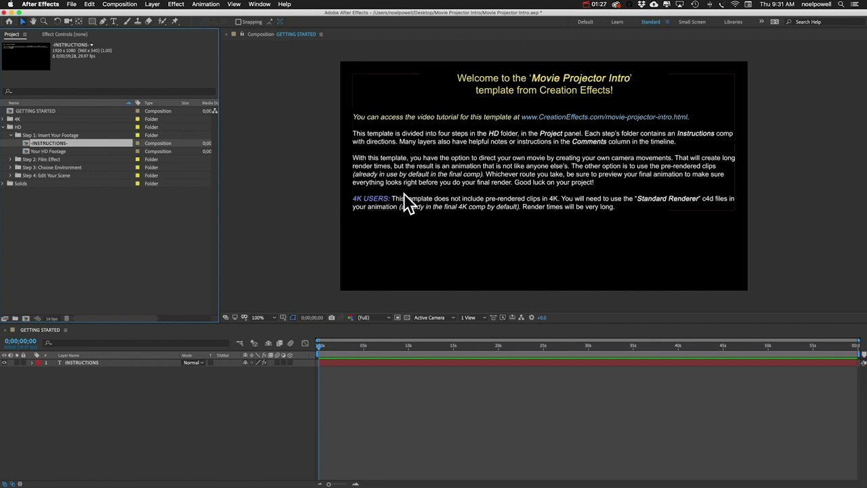
click(10, 135)
click(4, 127)
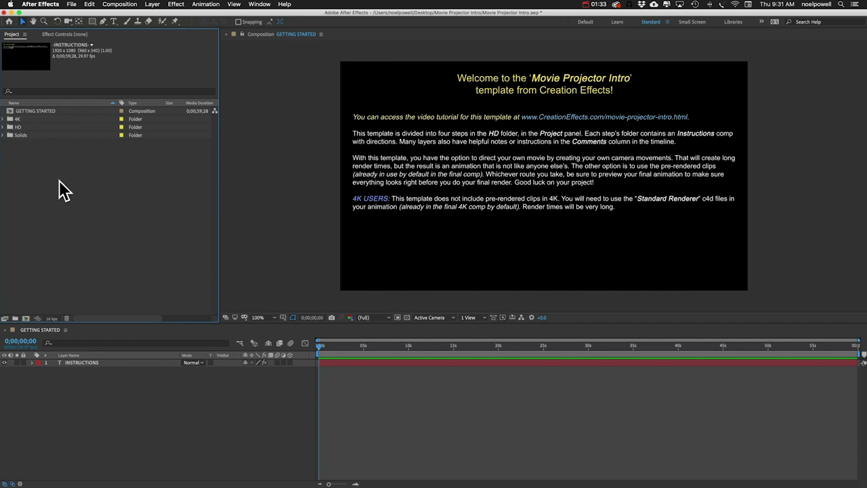
- Import the Classic Cars.mp4 video from the Footage folder into the project as footage
click(71, 4)
mouse_move(84, 113)
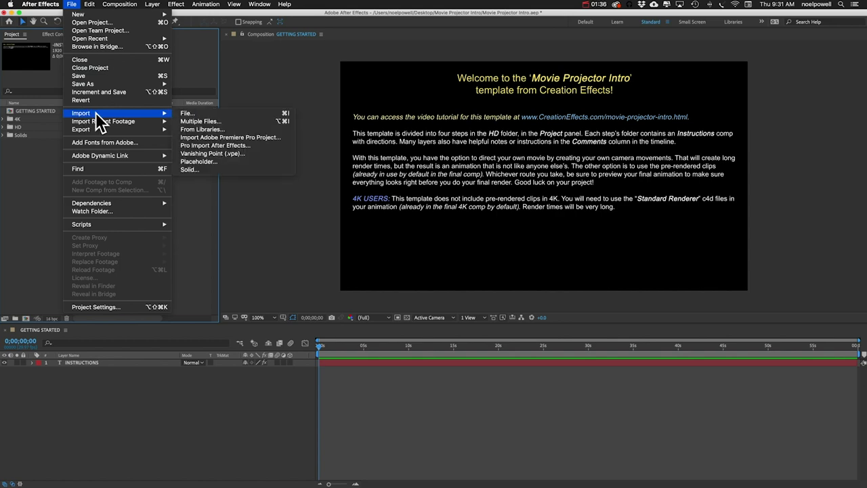
click(211, 115)
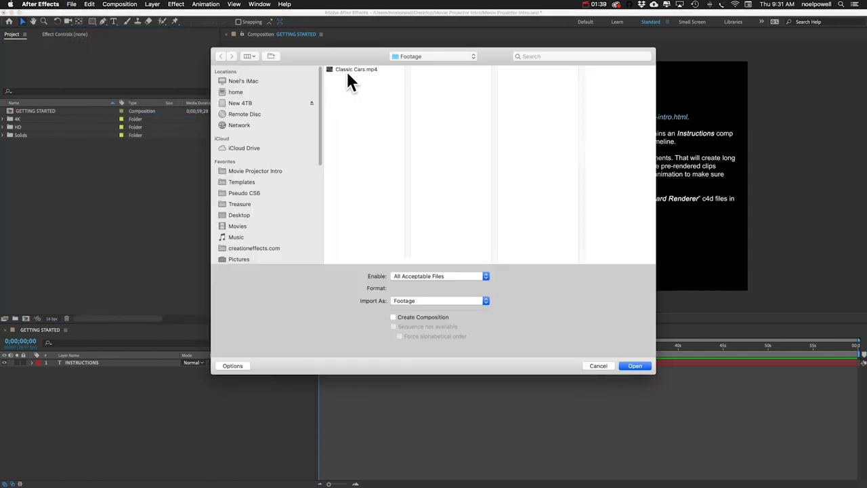
click(349, 71)
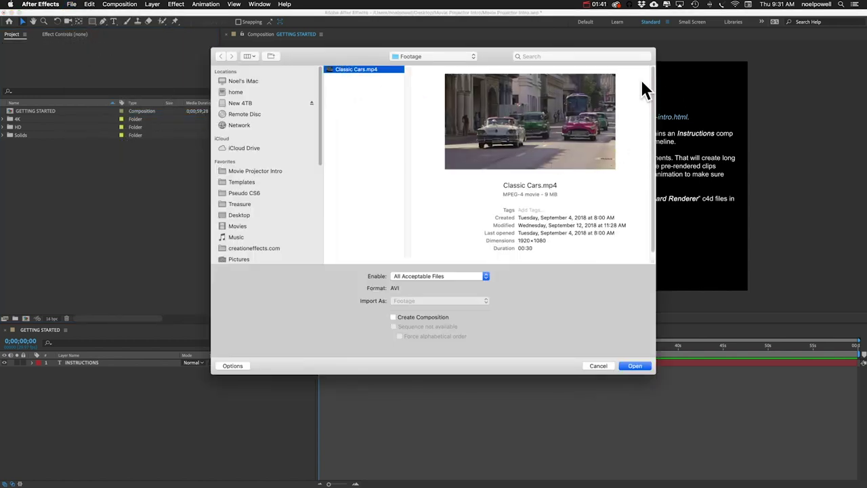
click(643, 370)
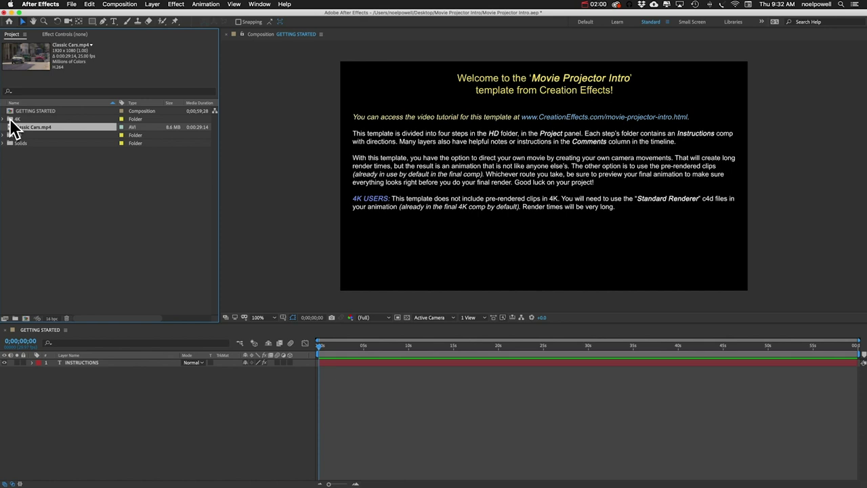
click(10, 119)
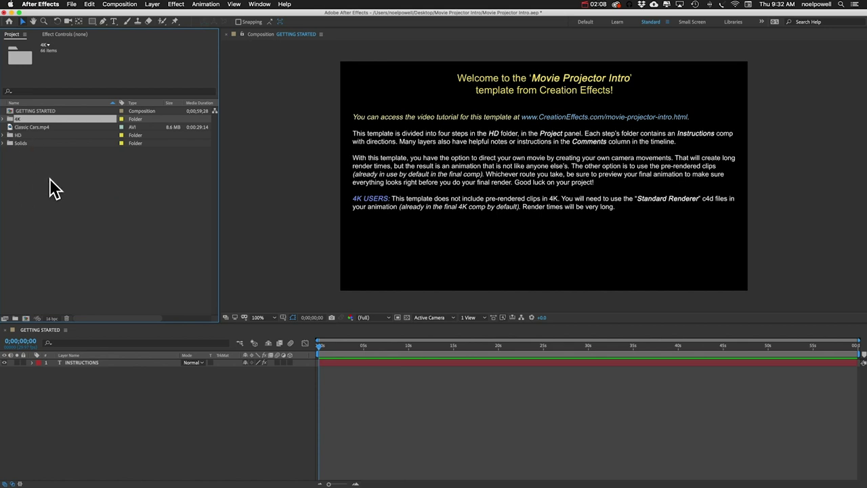
click(37, 156)
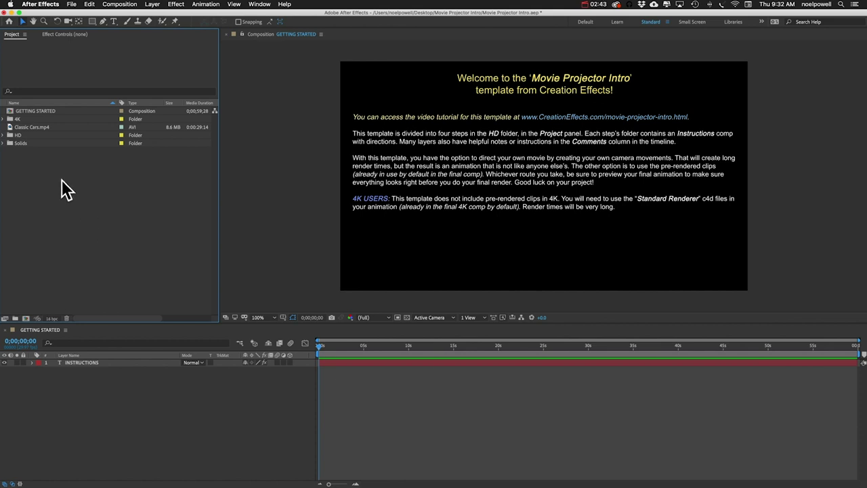
click(17, 135)
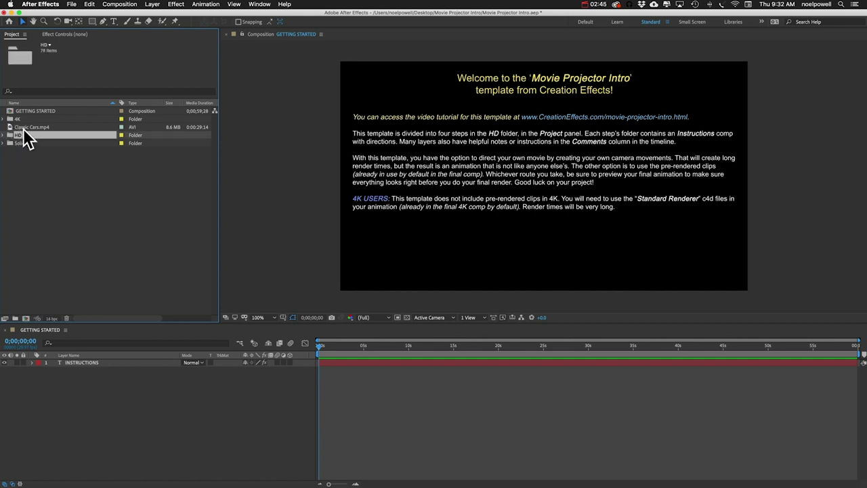
click(21, 119)
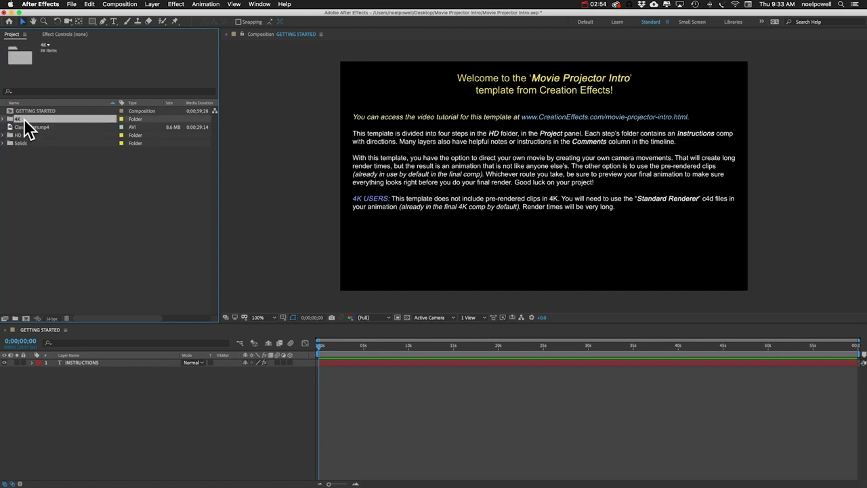
click(23, 175)
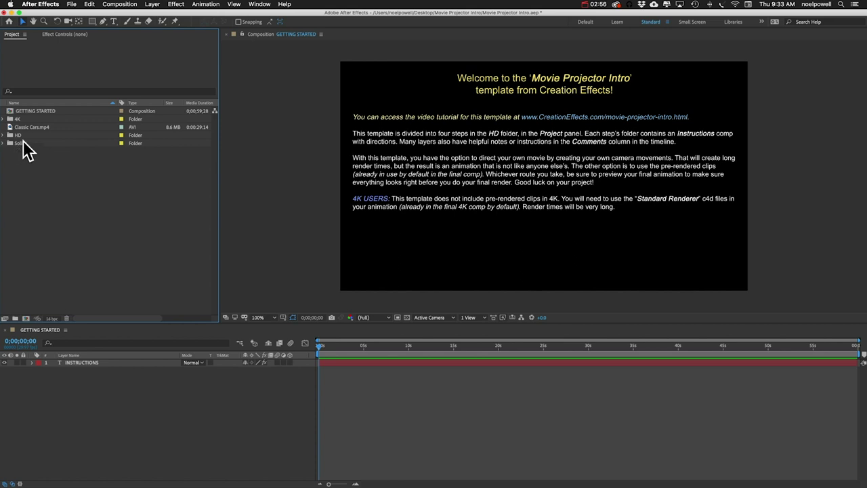
click(18, 119)
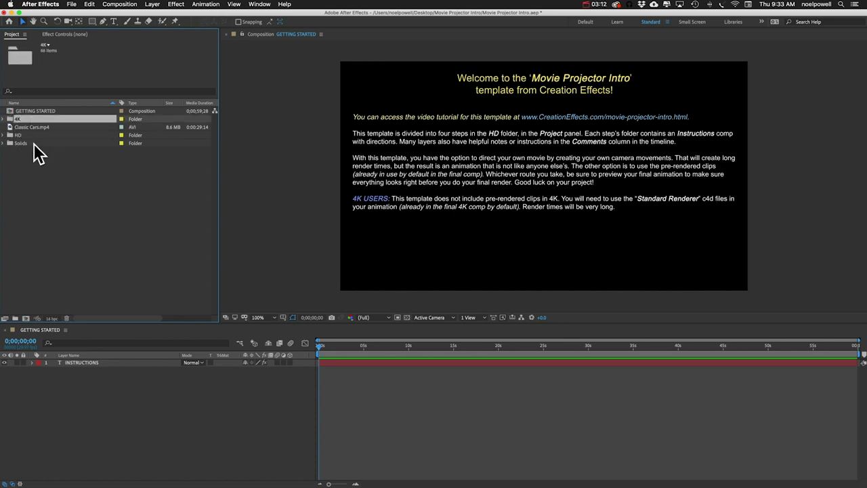
click(14, 135)
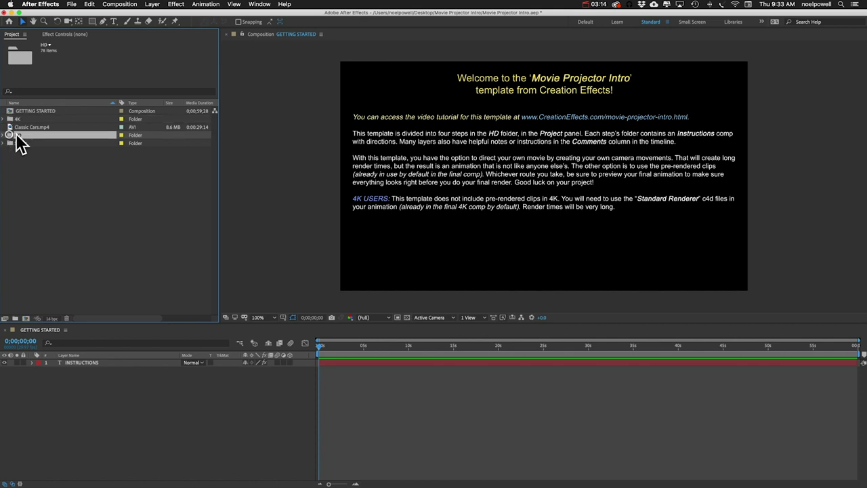
- Insert Classic Cars.mp4 into the Your HD Footage comp in the HD folder's Step 1, and collapse the Step 1 folder
click(3, 135)
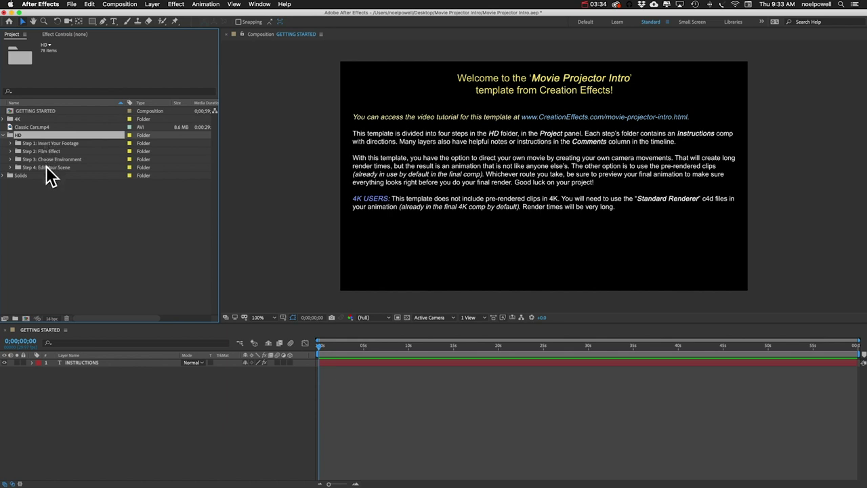
click(7, 142)
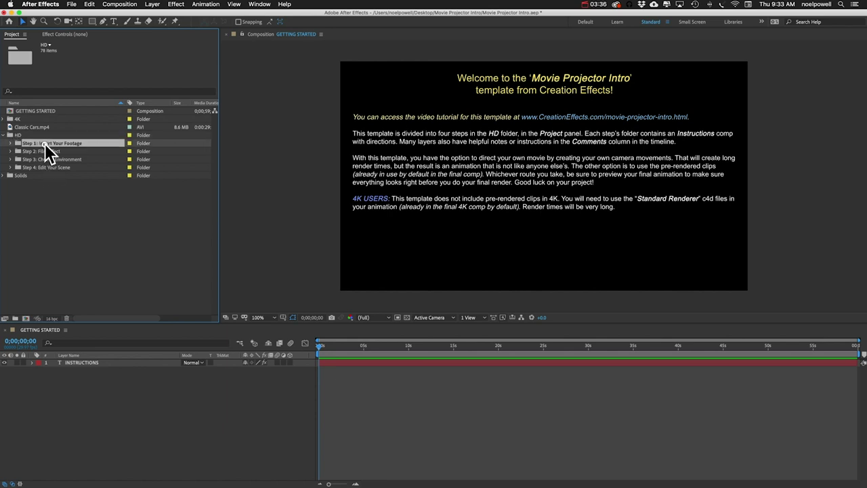
click(10, 143)
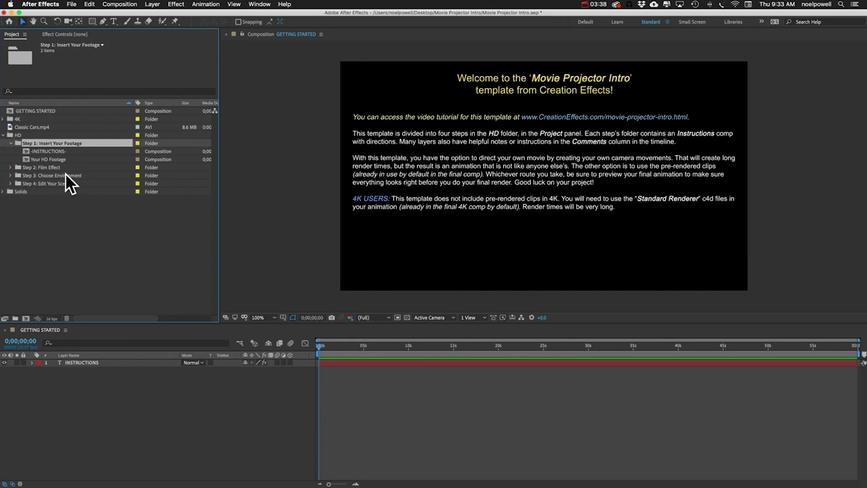
click(40, 159)
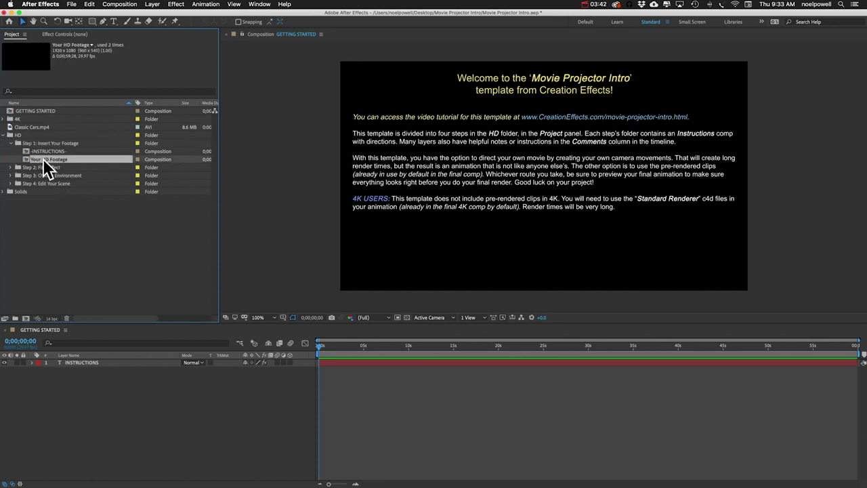
drag(35, 127, 49, 156)
double_click(50, 157)
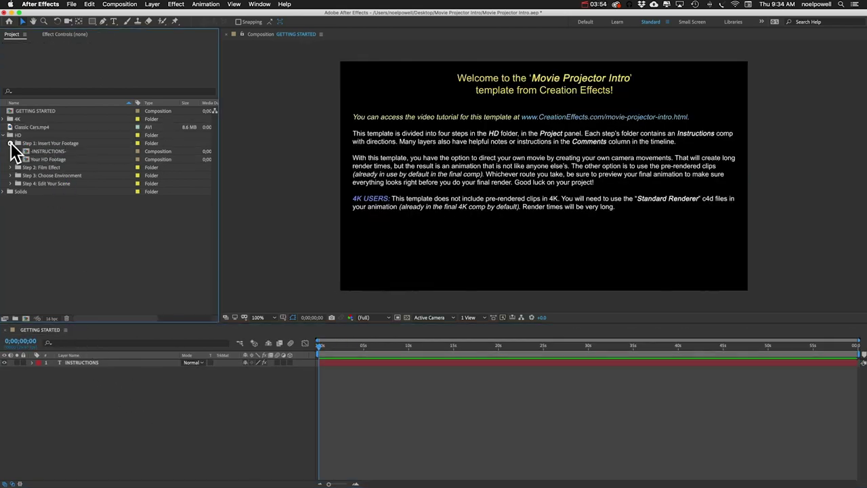
click(11, 143)
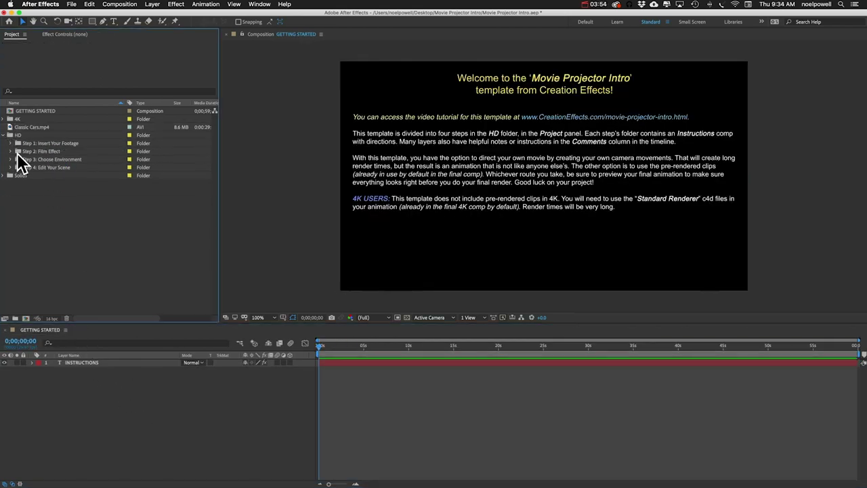
- Open the Blank Film comp from the Step 2: Film Effect folder and view its frame at 0:00:01:02
click(11, 151)
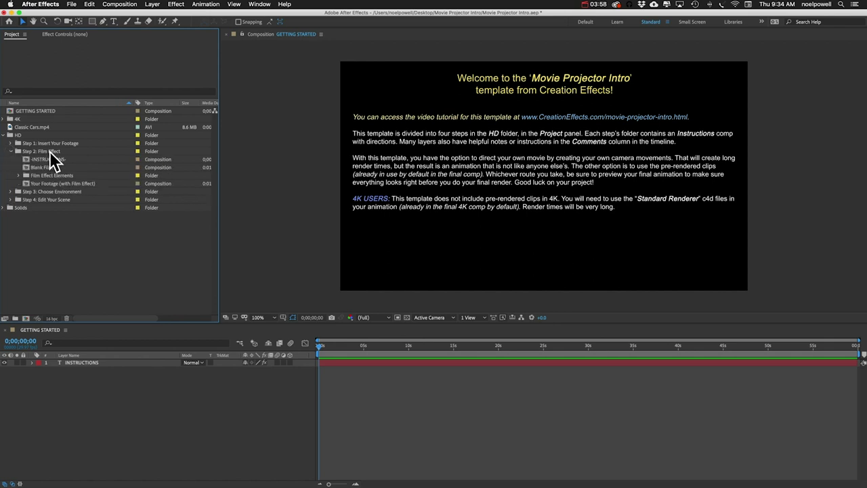
click(43, 165)
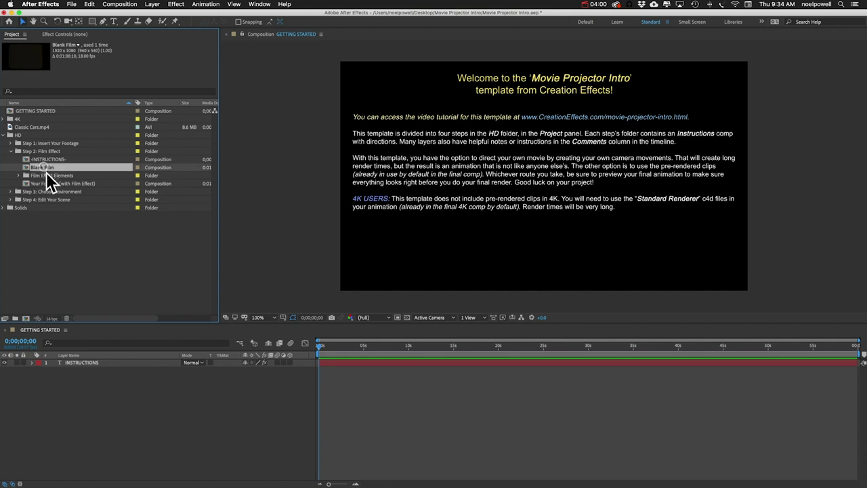
click(49, 183)
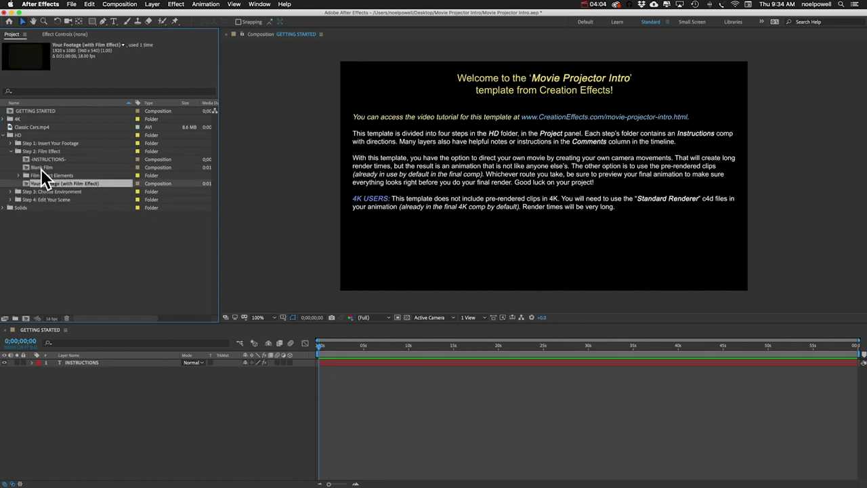
double_click(42, 167)
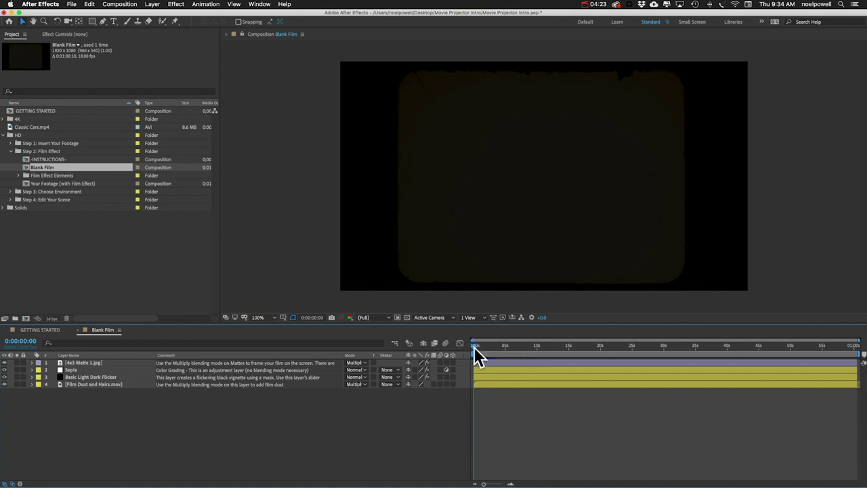
mouse_move(474, 346)
mouse_down()
mouse_move(525, 349)
mouse_move(481, 344)
mouse_up()
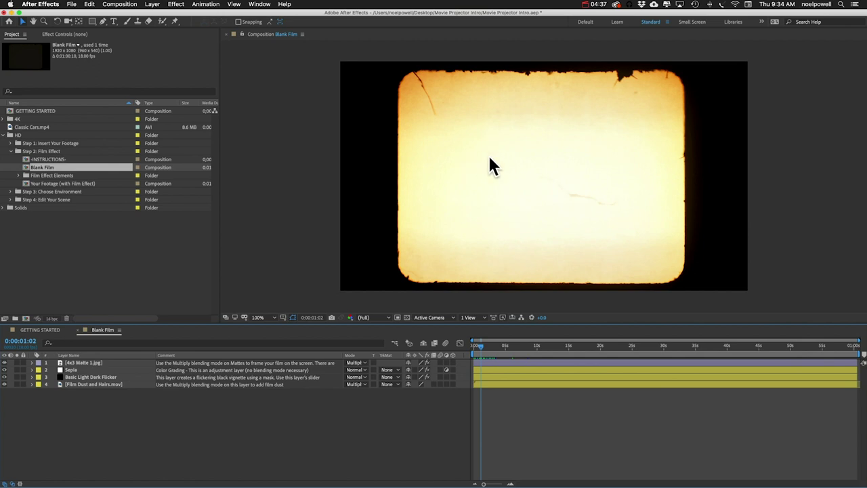
- Open the Your Footage (with Film Effect) comp and preview its playback from about 7 seconds
double_click(55, 184)
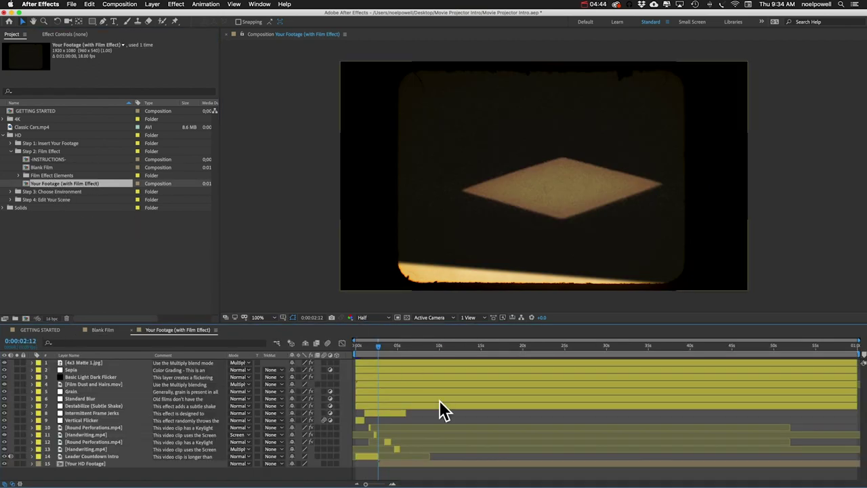
drag(379, 346, 417, 347)
key(space)
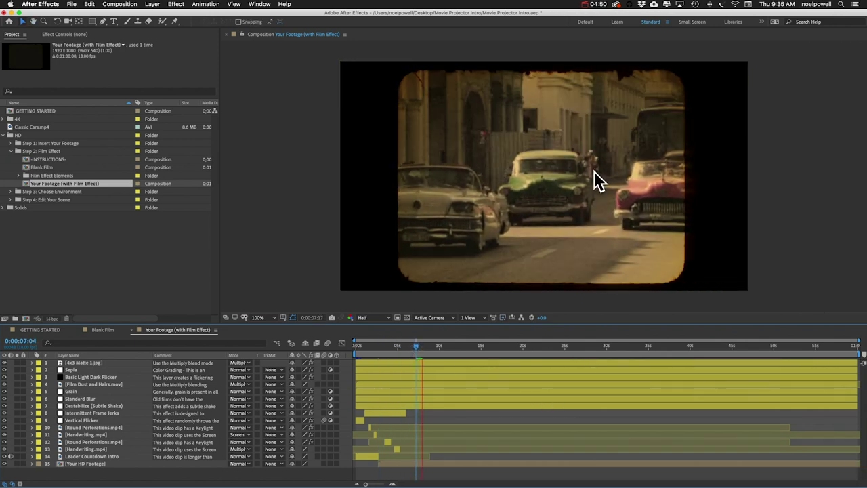
key(space)
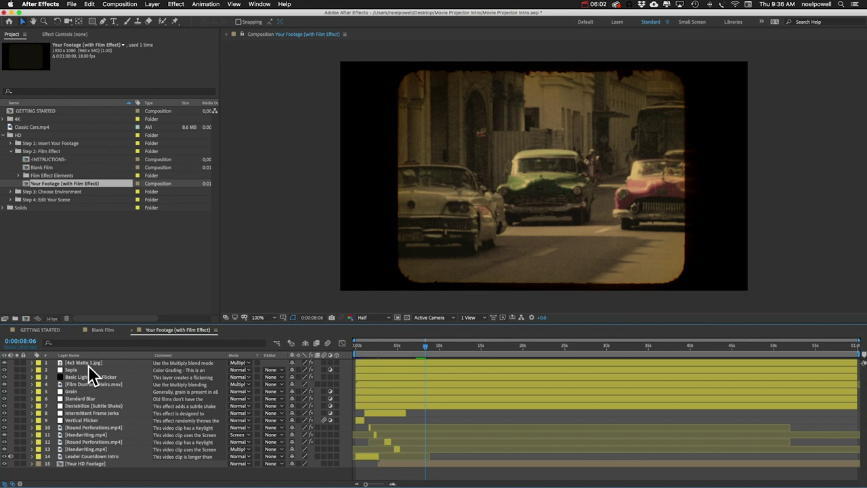
- Select the Your HD Footage layer and expand the Overlay Effects folder within Film Effect Elements
click(96, 464)
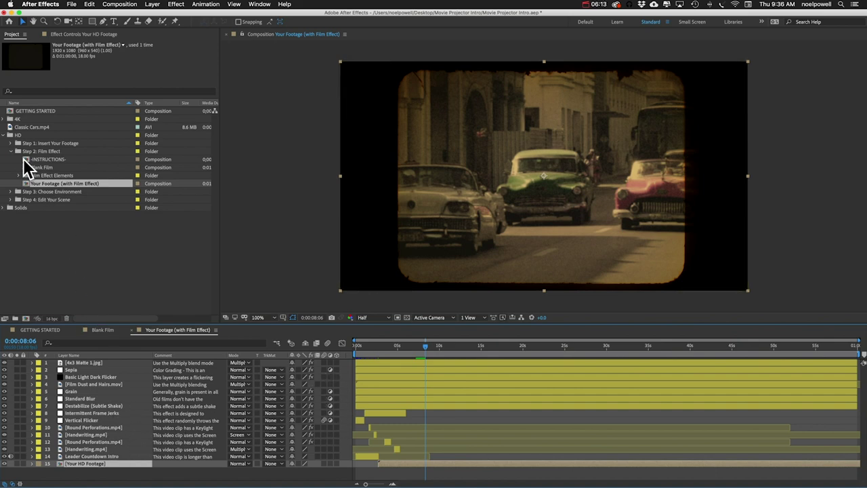
click(18, 175)
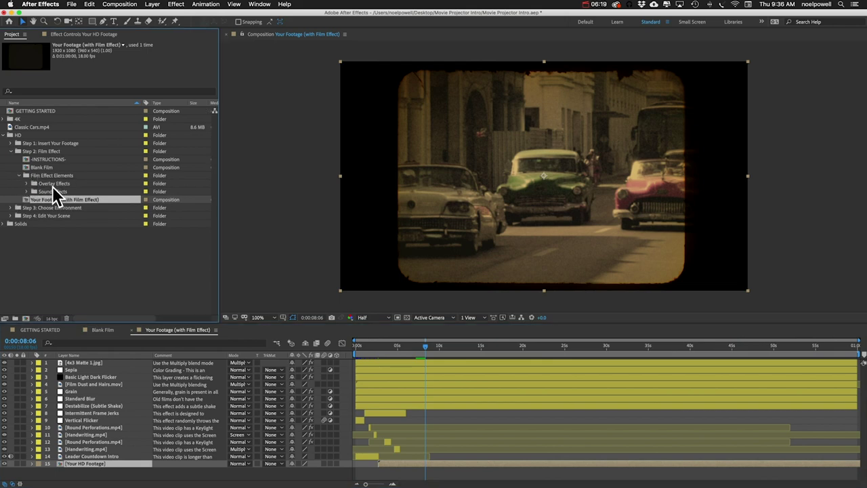
click(41, 183)
click(27, 184)
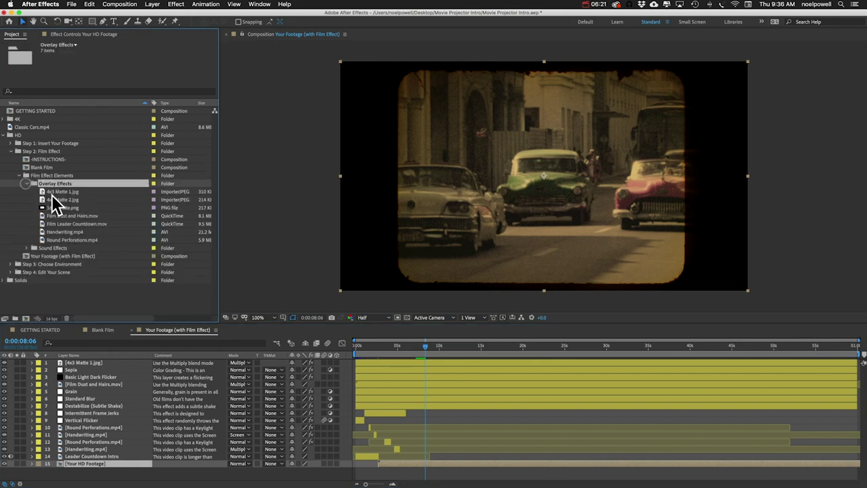
- Check the 4x3 Matte 1.jpg layer by hiding and showing it, and inspect the film dust and Round Perforations.mp4 overlay files
click(81, 363)
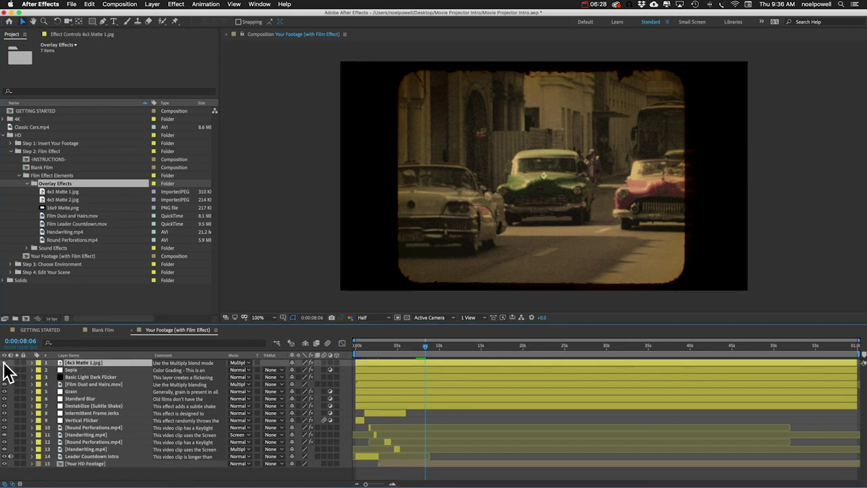
click(4, 362)
click(4, 363)
click(63, 217)
click(62, 240)
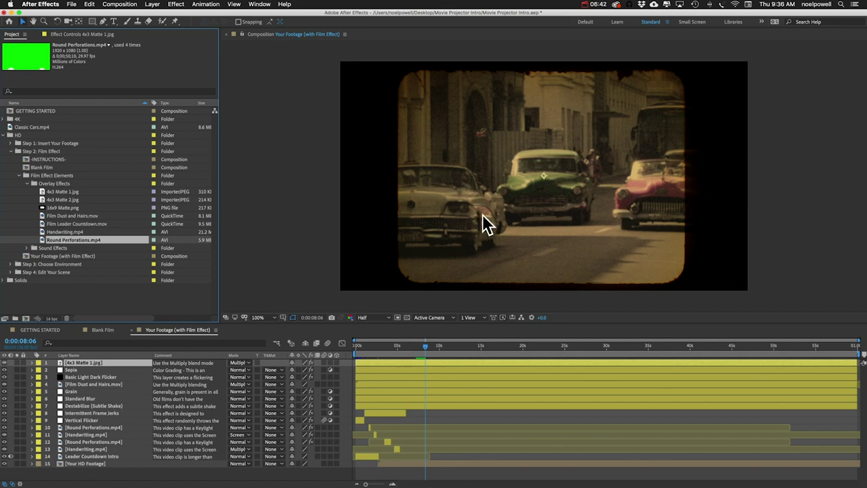
- Review the film effect layers by selecting the perforation-to-countdown group, the Vertical Flicker-to-Grain group, and the Film Dust and Hairs.mov layer
click(74, 426)
shift+click(75, 459)
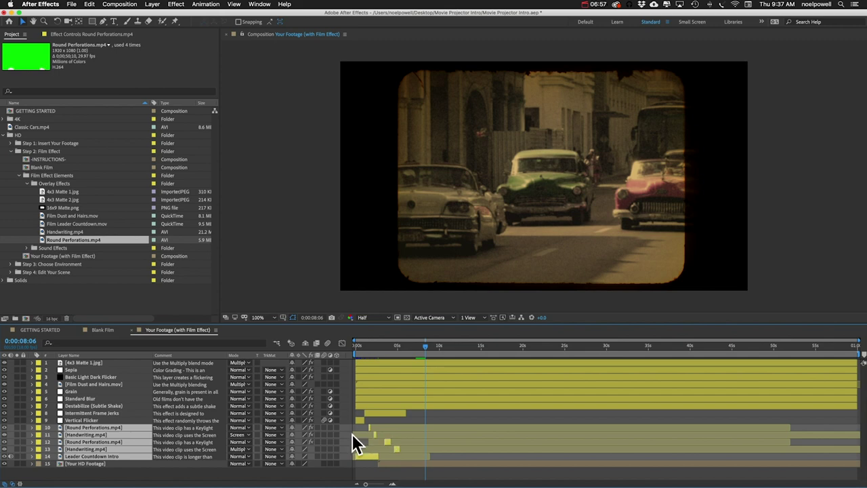
drag(76, 420, 76, 394)
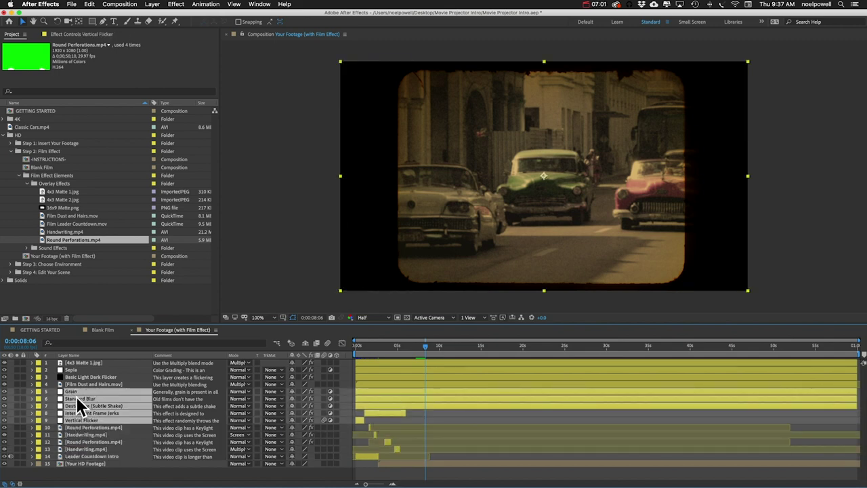
click(83, 384)
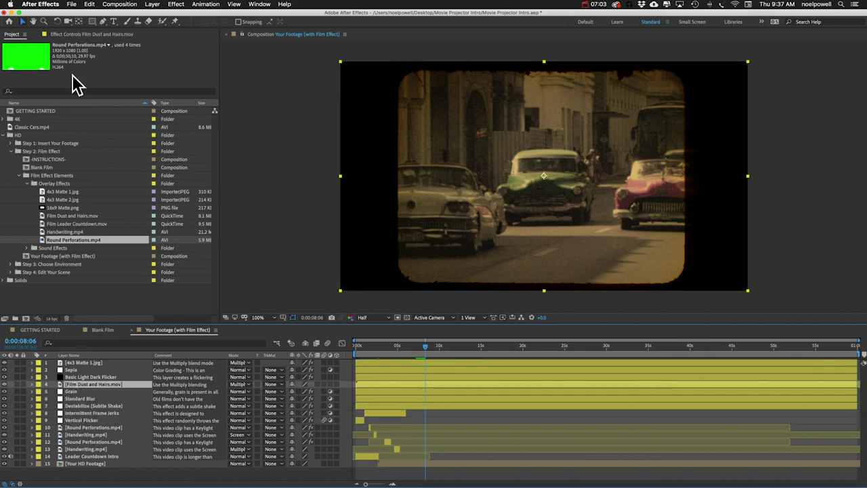
- Review the effect controls of the Vertical Flicker and Intermittent Frame Jerks layers
click(76, 34)
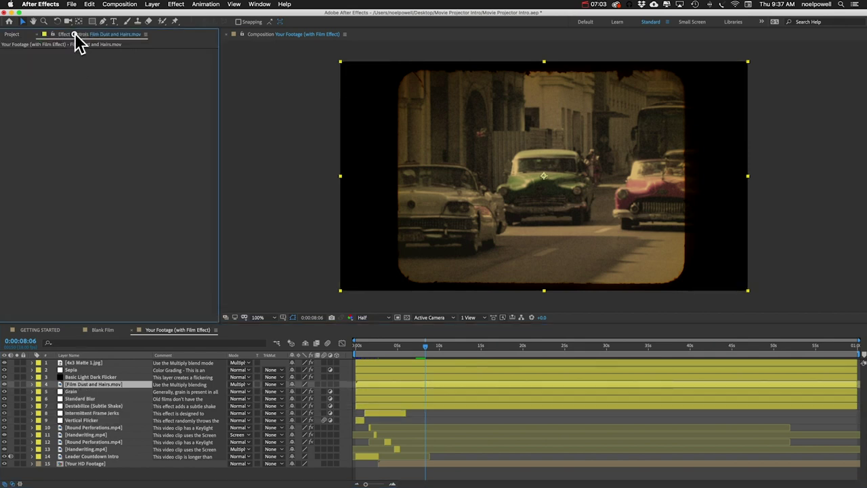
click(80, 420)
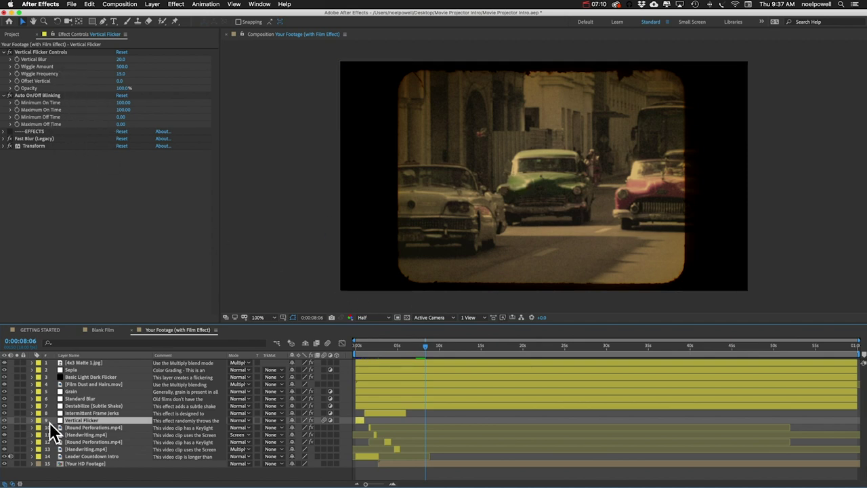
click(48, 412)
- Extend the Intermittent Frame Jerks layer to about 19 seconds and preview it soloed with Your HD Footage from about 1 second
click(17, 413)
click(16, 463)
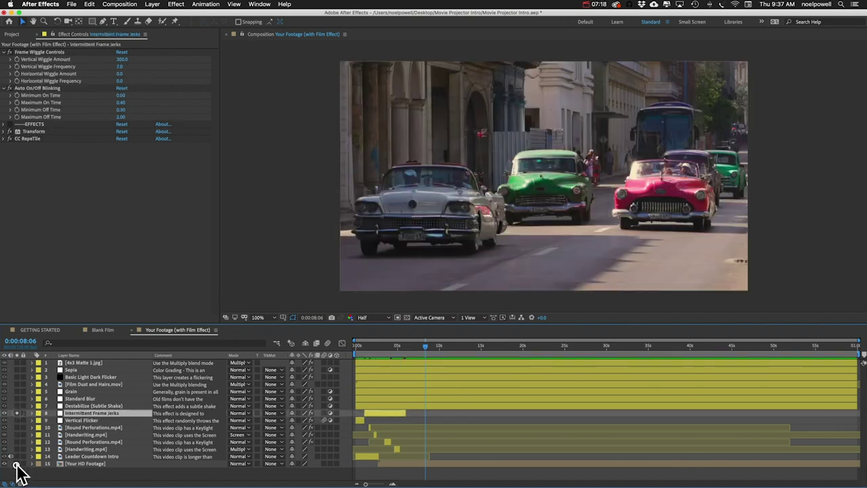
click(369, 346)
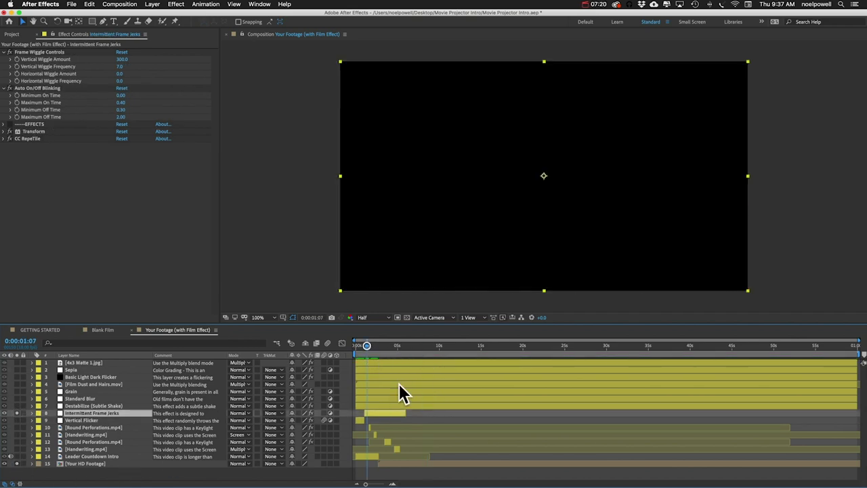
drag(405, 413, 518, 428)
key(space)
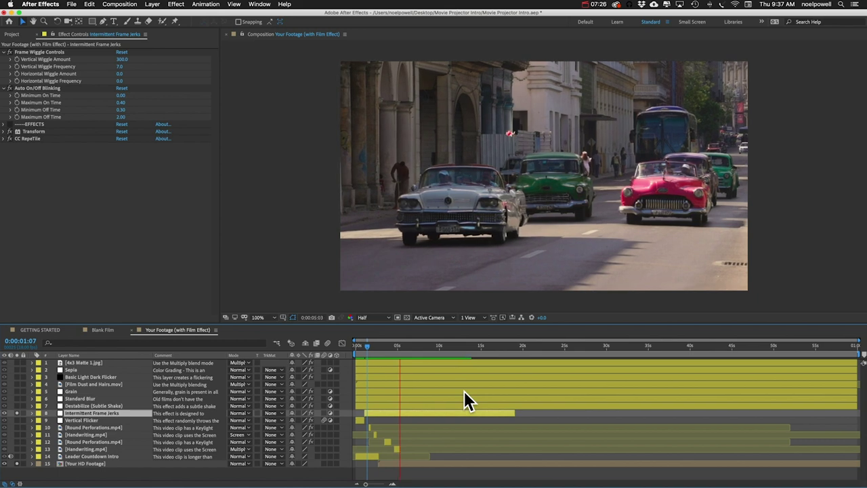
key(space)
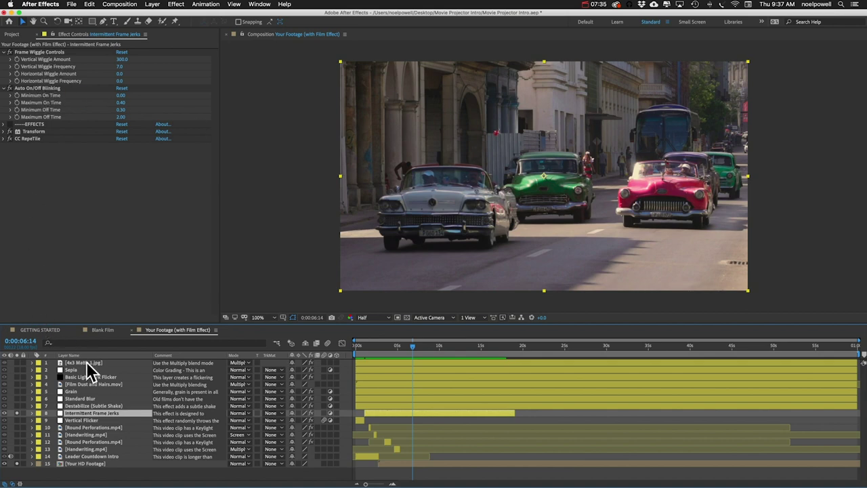
- Examine the Auto On/Off Blinking settings of the Intermittent Frame Jerks layer
click(42, 90)
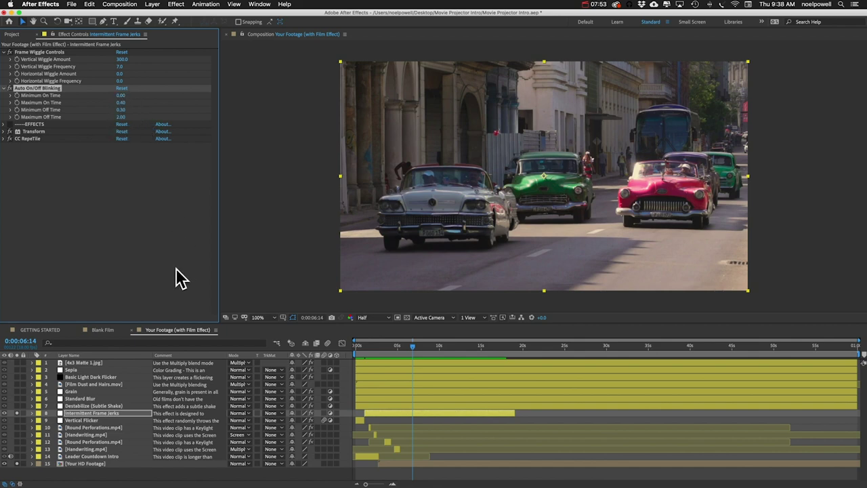
click(90, 411)
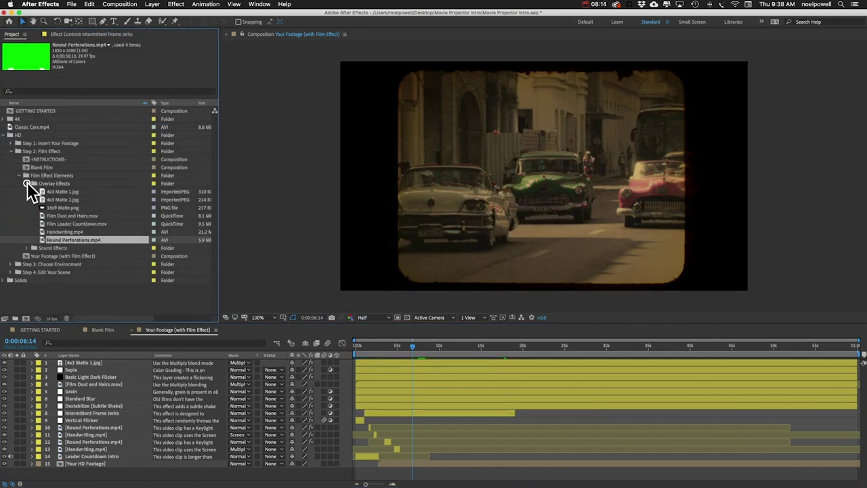
- Collapse the Overlay Effects folder and look through the audio files in the Sound Effects folder
click(28, 182)
click(46, 191)
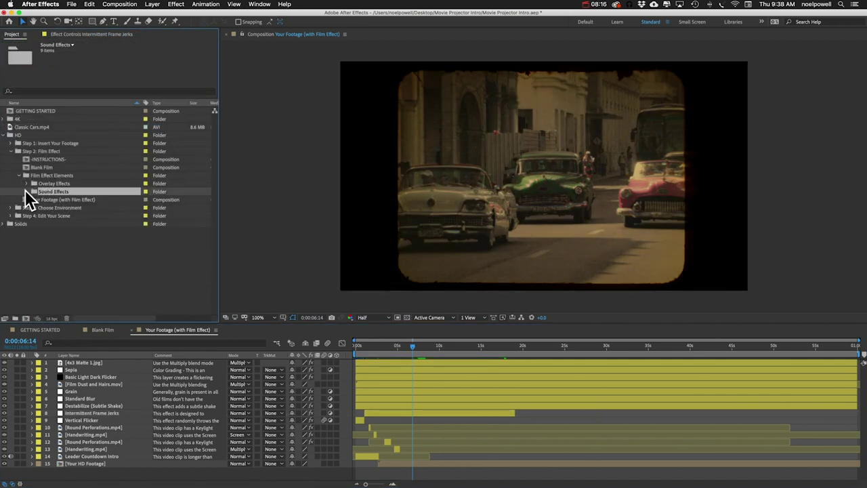
click(26, 191)
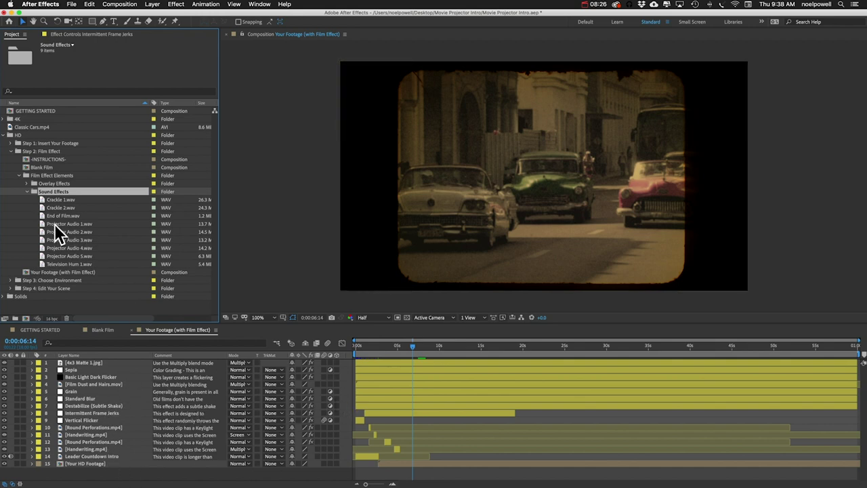
click(54, 289)
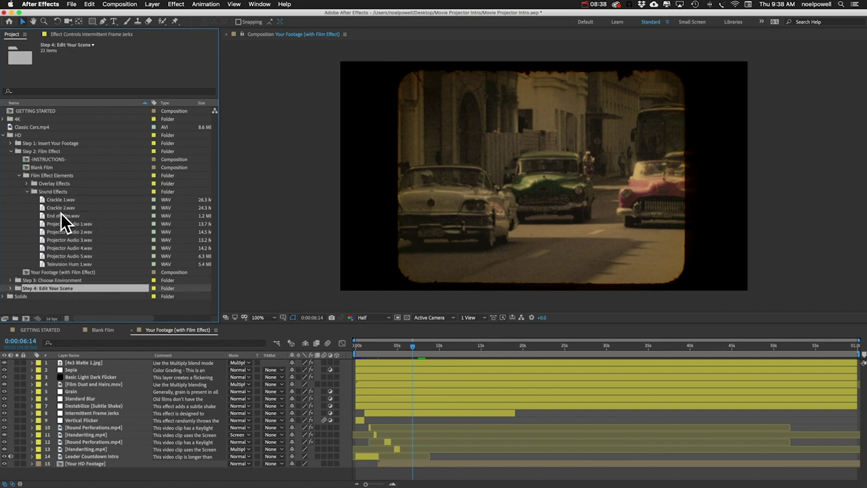
click(28, 191)
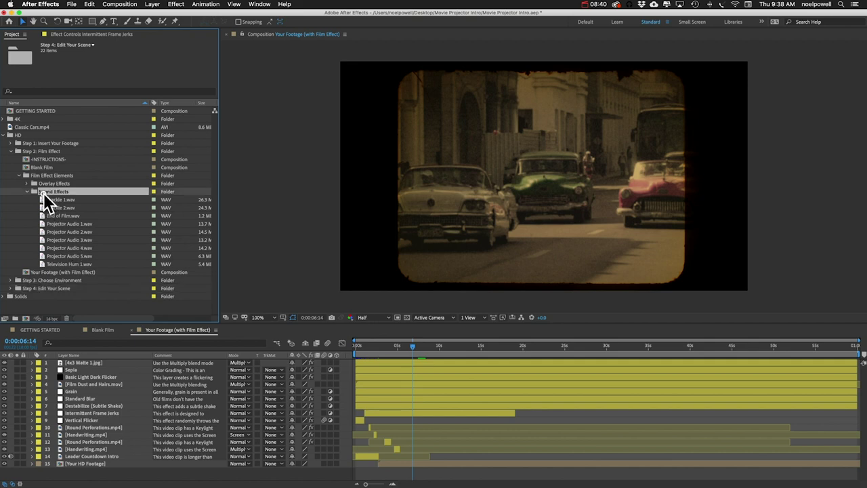
click(26, 191)
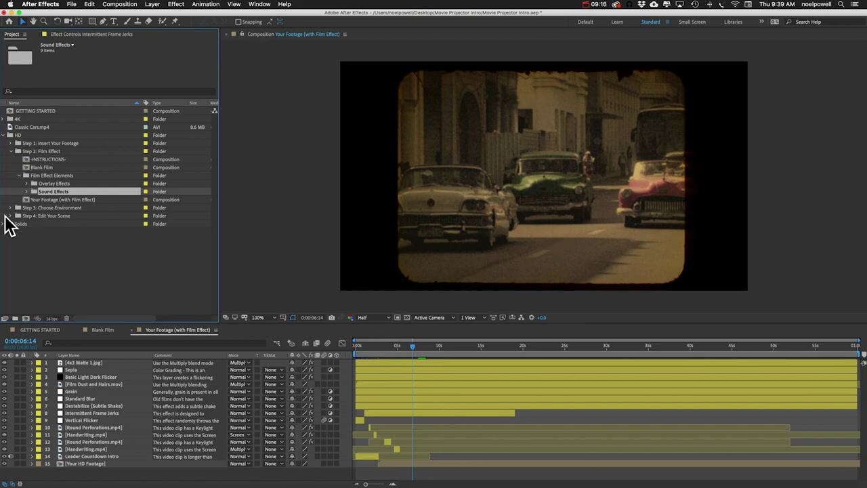
- Expand the Step 3: Choose Environment folder and inspect its Back Wall, Ceiling, Floor and Front Wall comps
click(16, 151)
click(10, 151)
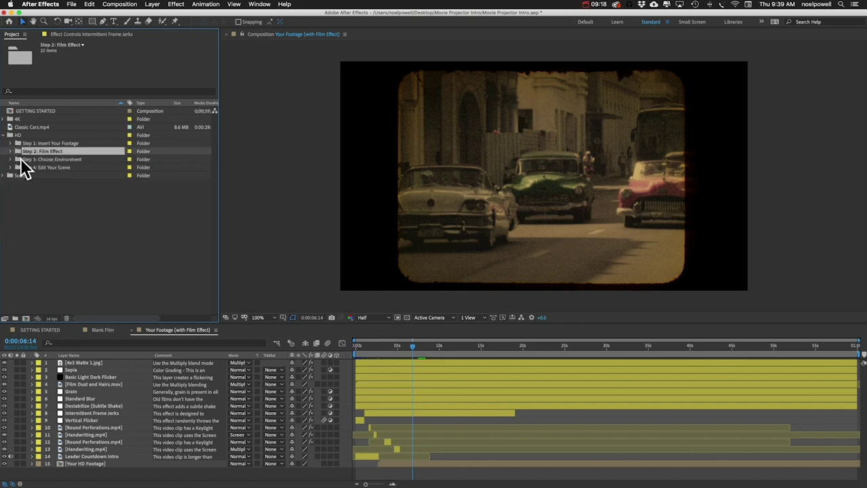
click(14, 159)
click(10, 159)
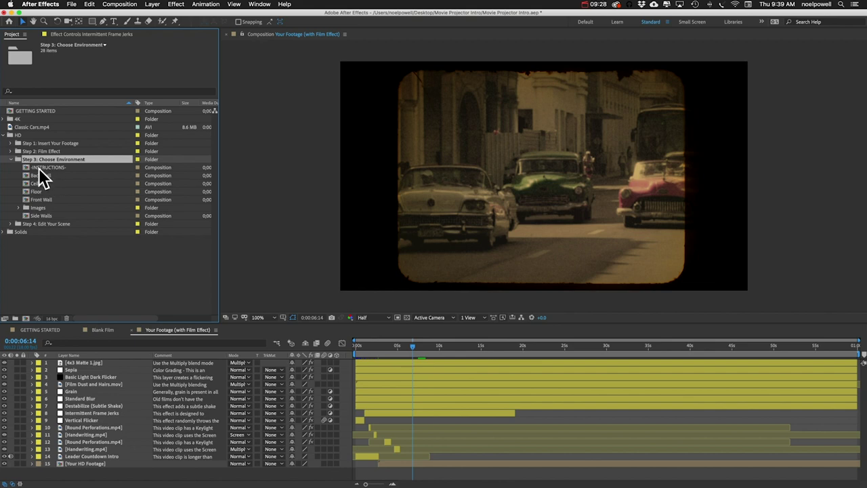
click(39, 176)
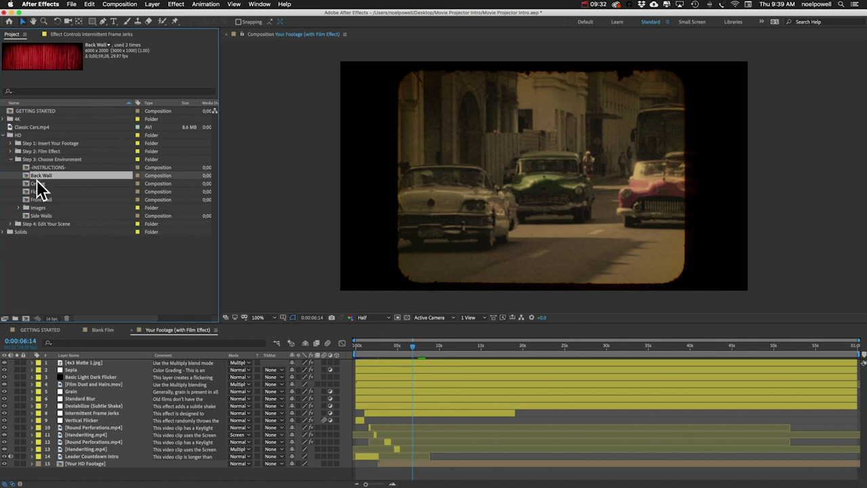
click(38, 184)
click(39, 192)
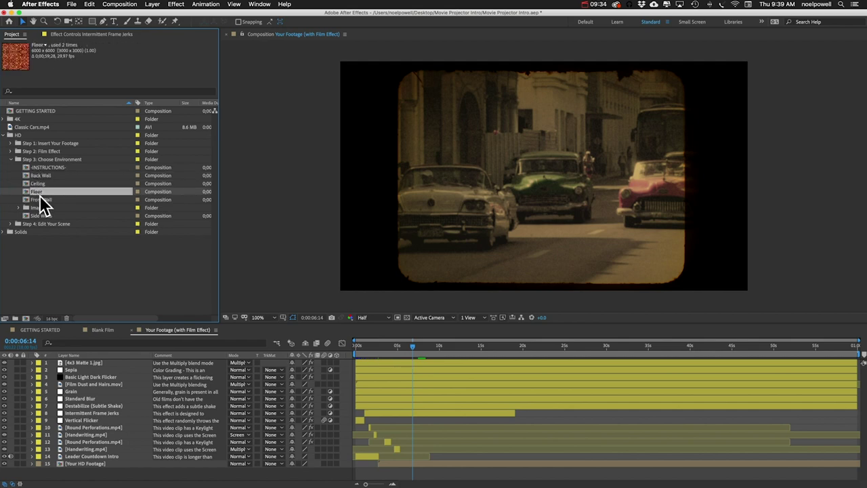
click(42, 199)
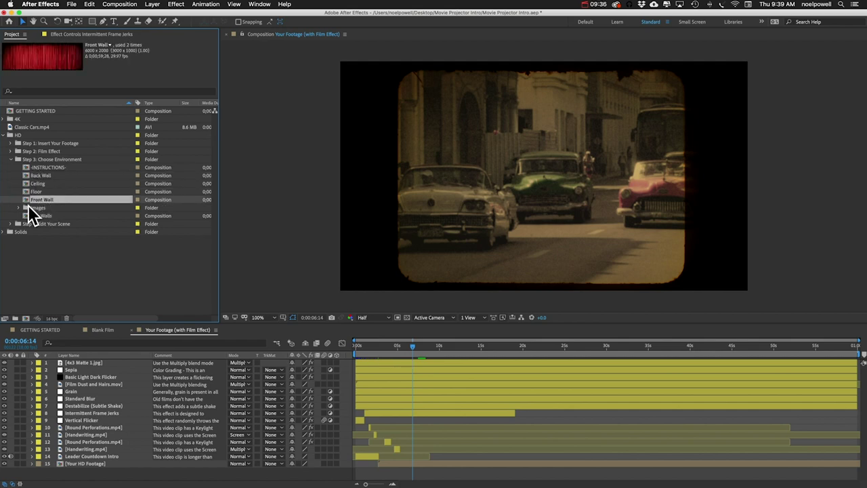
- Expand the Images folder and look through the texture images supplied for the room surfaces
click(18, 207)
scroll(69, 152, down, 3)
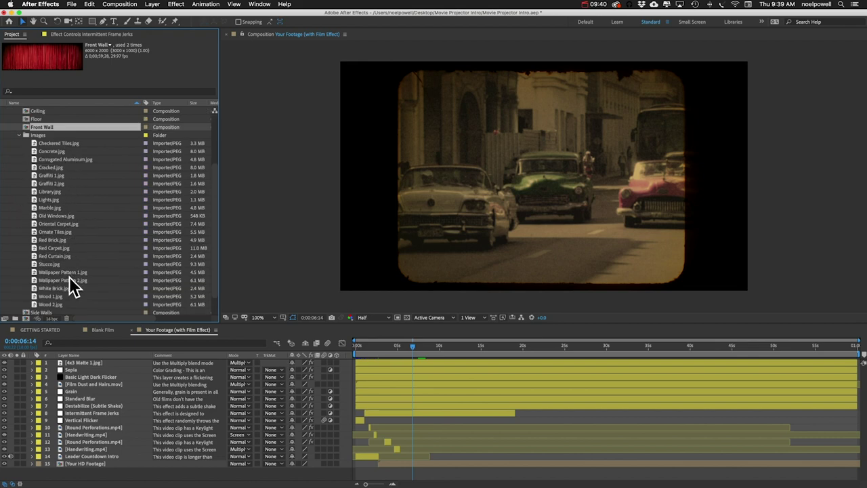
scroll(68, 277, down, 1)
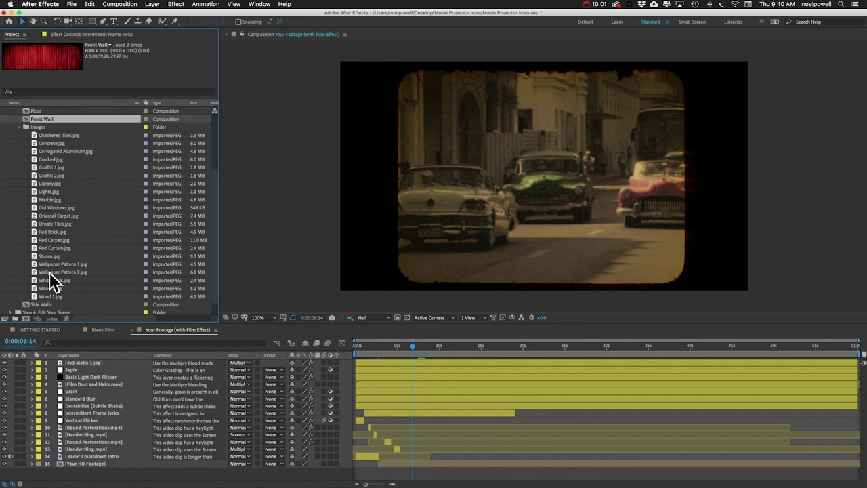
scroll(52, 281, down, 1)
- Open the Camera Options comp from the Presets folder within Step 4: Edit Your Scene
click(11, 296)
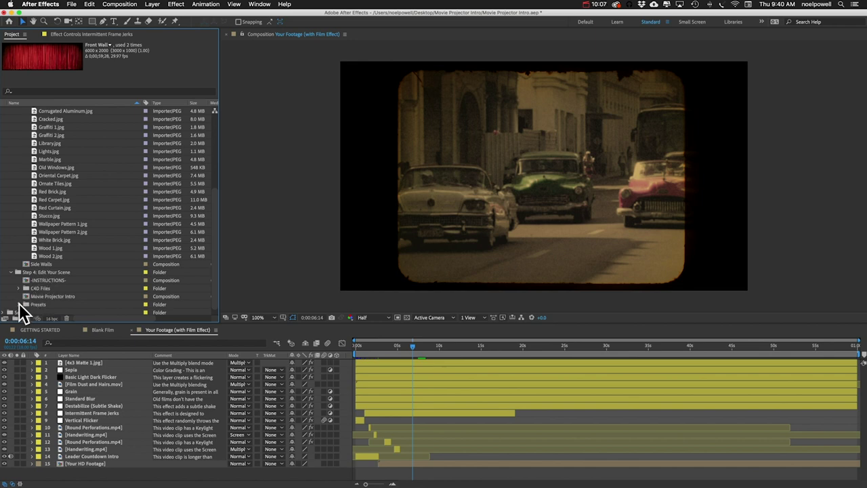
click(18, 304)
click(51, 288)
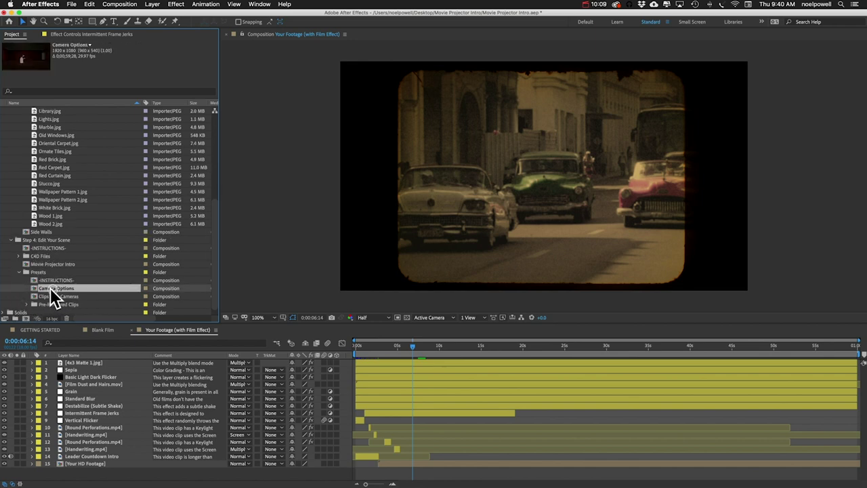
double_click(44, 292)
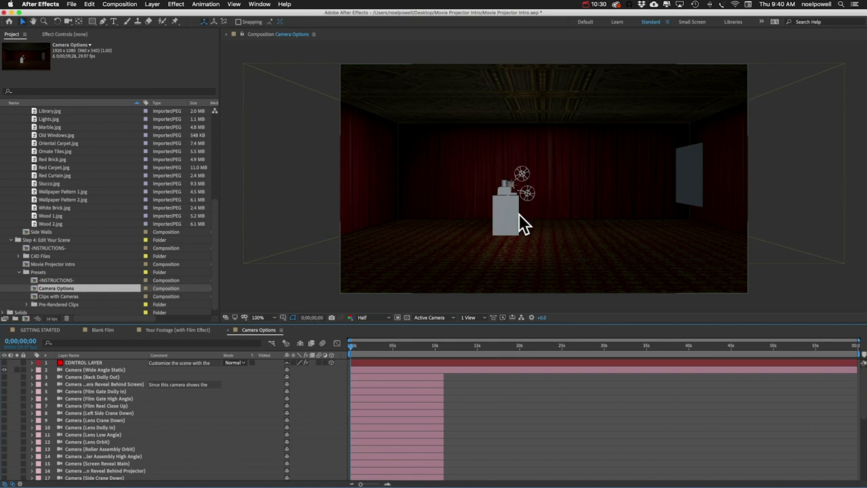
- Open the Side Walls comp and hide its Red Curtain.jpg layer
scroll(34, 188, up, 1)
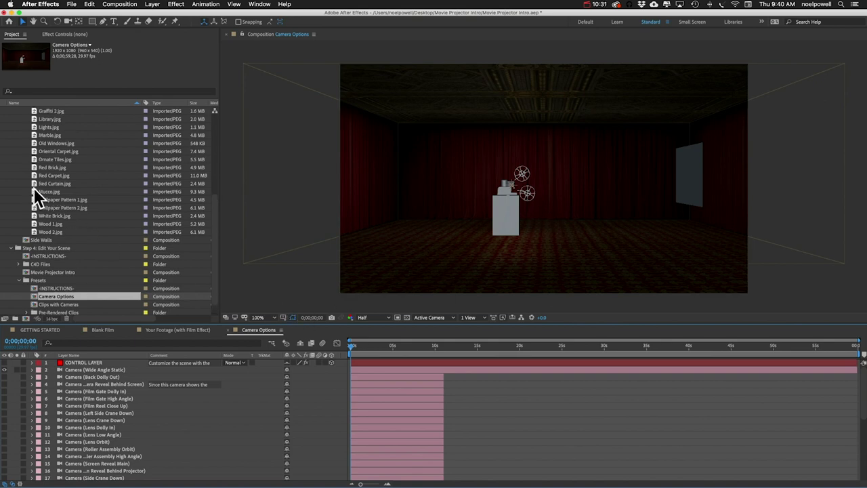
click(40, 240)
scroll(42, 238, up, 5)
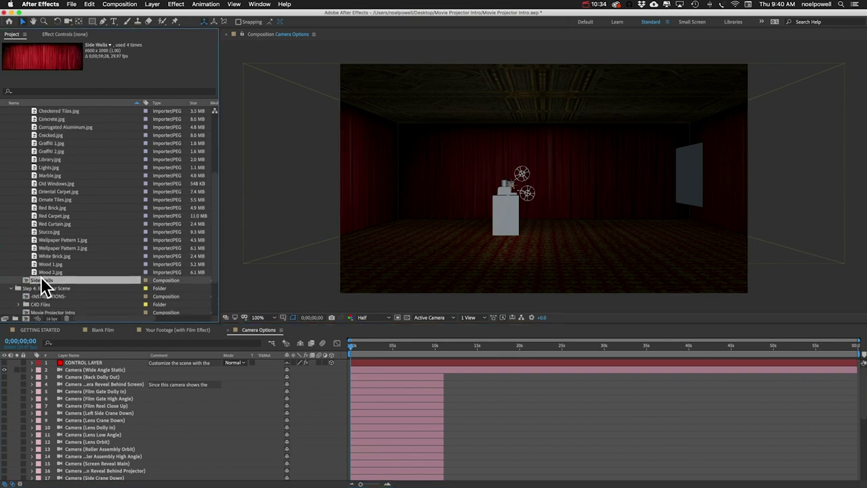
double_click(40, 280)
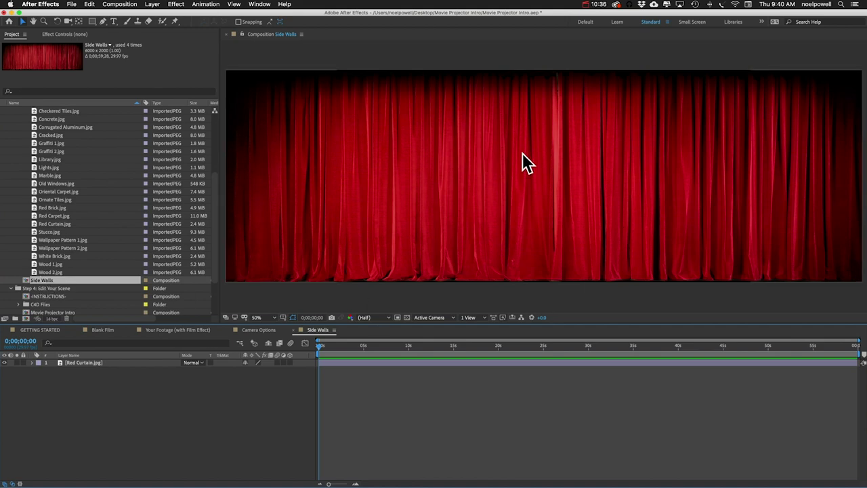
click(5, 363)
- Add Graffiti 2.jpg from the Images folder to the Side Walls comp above the Red Curtain.jpg layer
scroll(58, 199, up, 2)
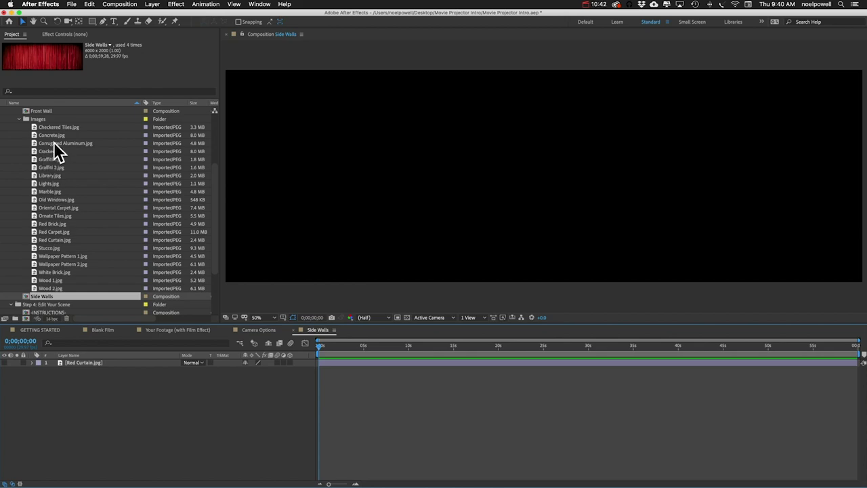
click(48, 167)
drag(48, 167, 78, 374)
click(96, 399)
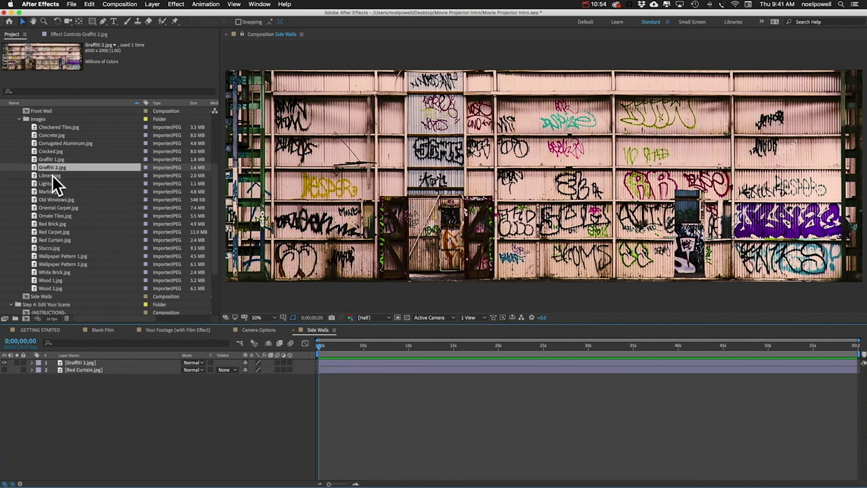
- Add Cracked.jpg as the top layer of the Floor comp and check the room in the Camera Options comp
scroll(53, 177, up, 2)
double_click(35, 127)
drag(51, 176, 68, 368)
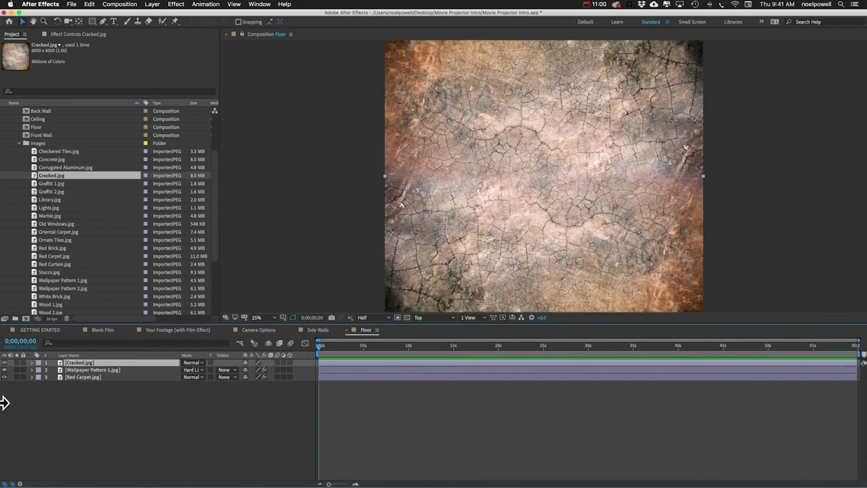
click(257, 330)
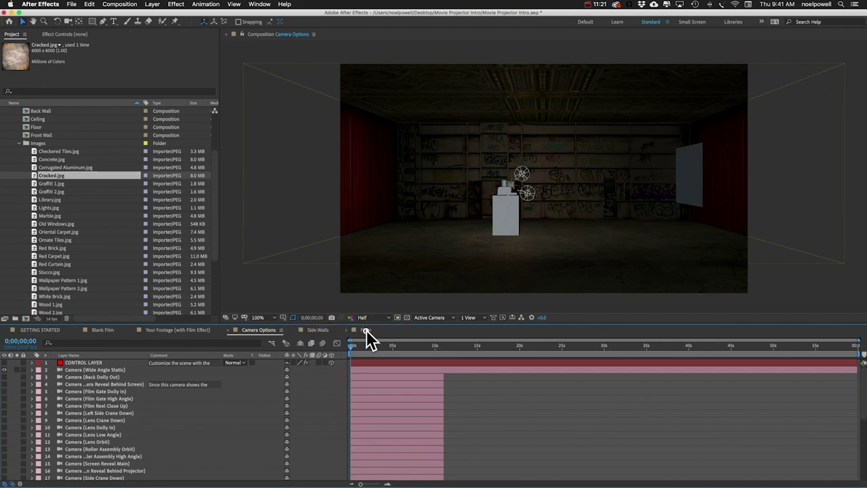
- In the Floor comp, scale Cracked.jpg to 39% and hide the Wallpaper Pattern 1.jpg and Red Carpet.jpg layers
click(367, 330)
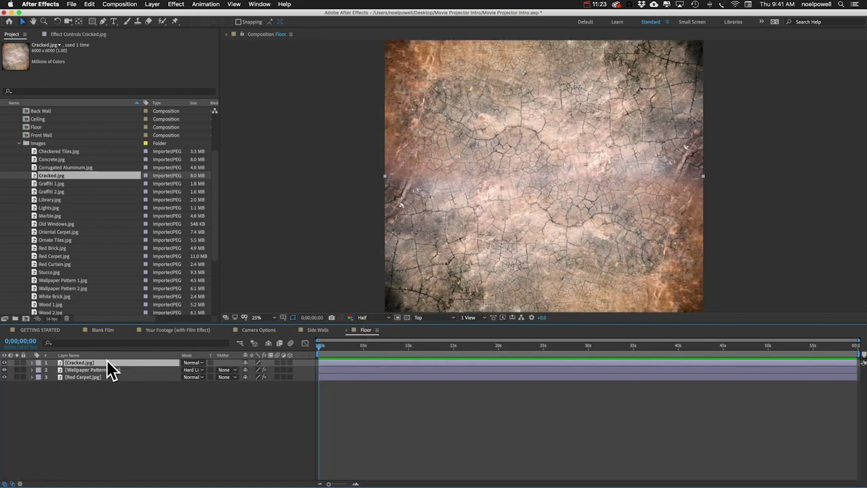
key(s)
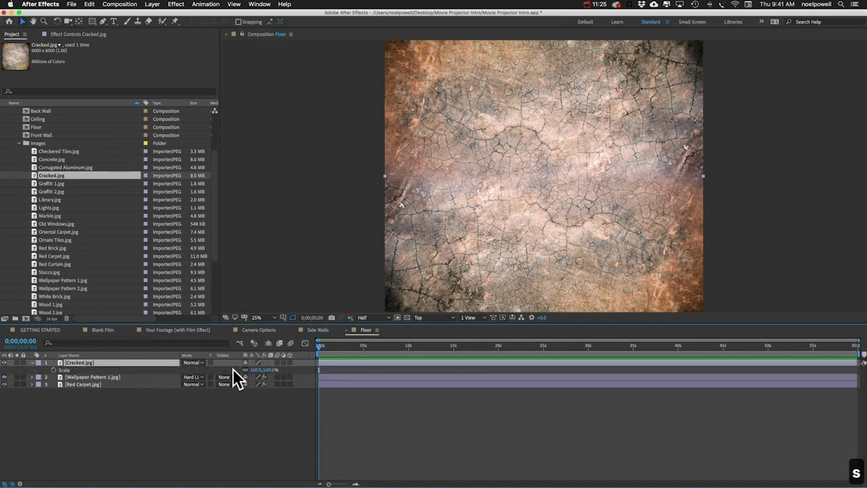
drag(252, 370, 223, 374)
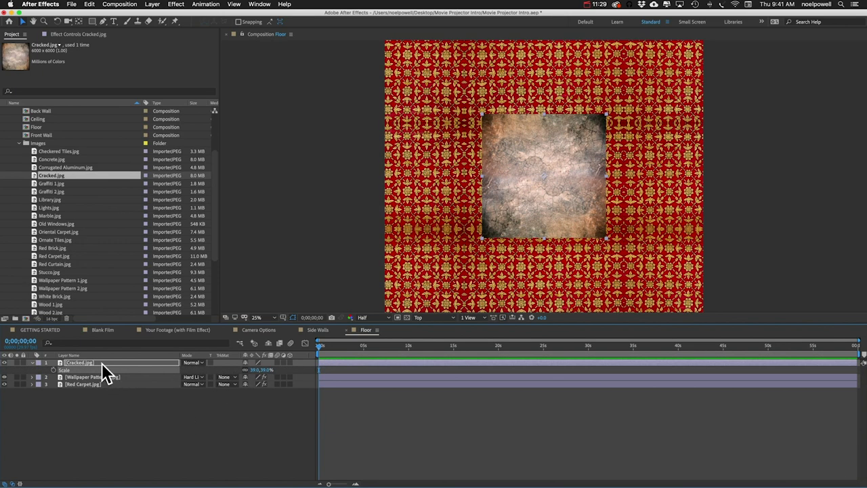
drag(4, 378, 6, 386)
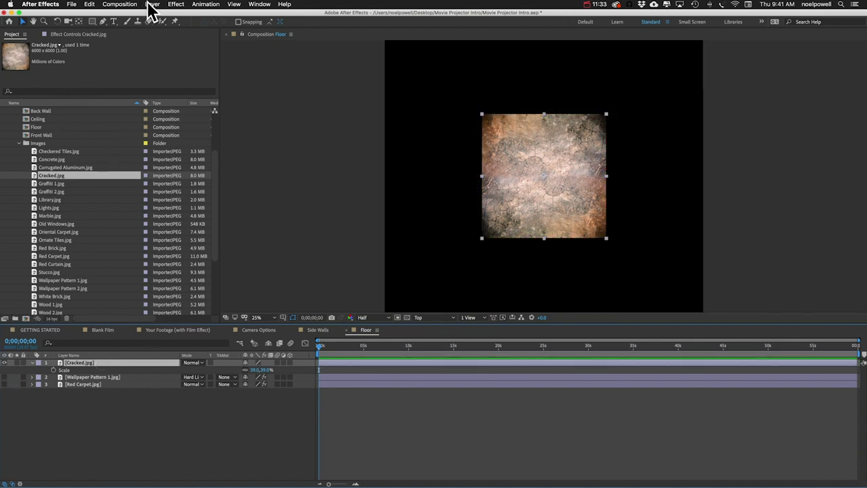
- Apply the CC RepeTile effect to the Cracked.jpg layer in the Floor comp
click(176, 5)
mouse_move(216, 140)
mouse_move(196, 118)
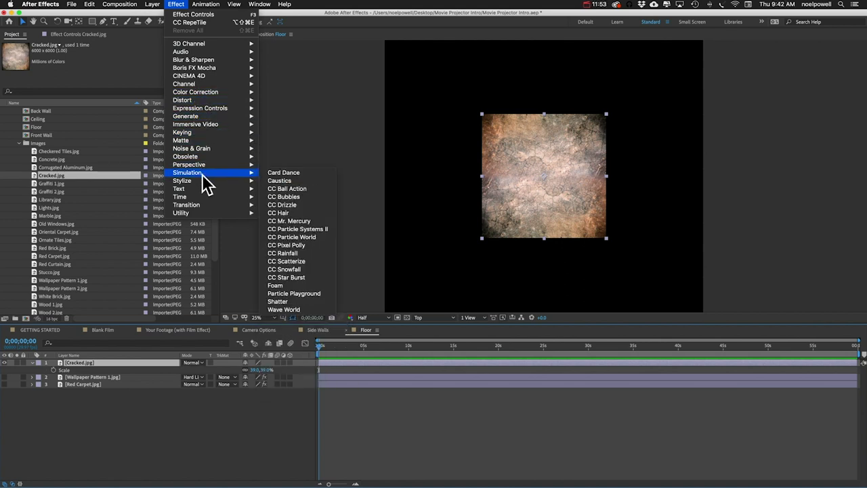
mouse_move(201, 182)
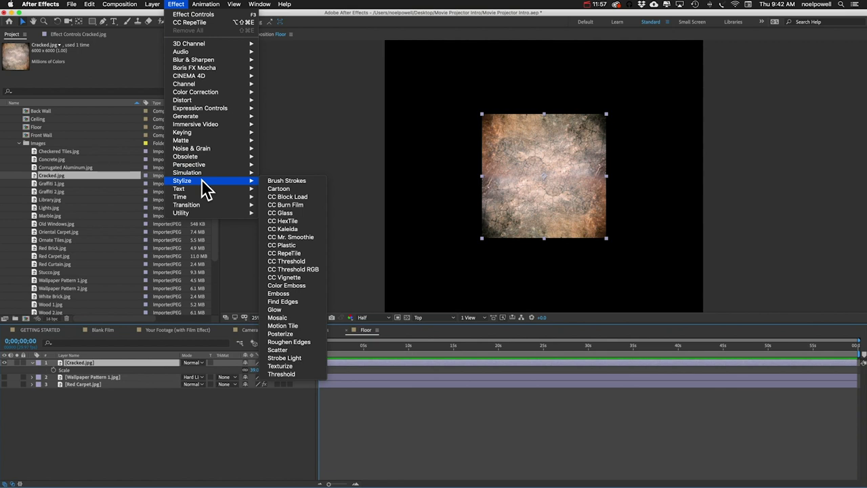
click(285, 253)
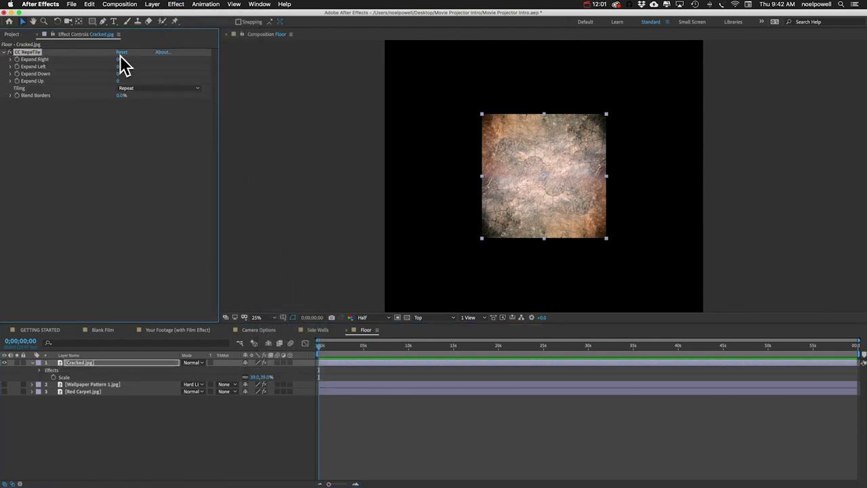
- Set CC RepeTile's Expand Right, Left, Down and Up to 5396 and choose a tiling mode other than Repeat
drag(120, 60, 352, 67)
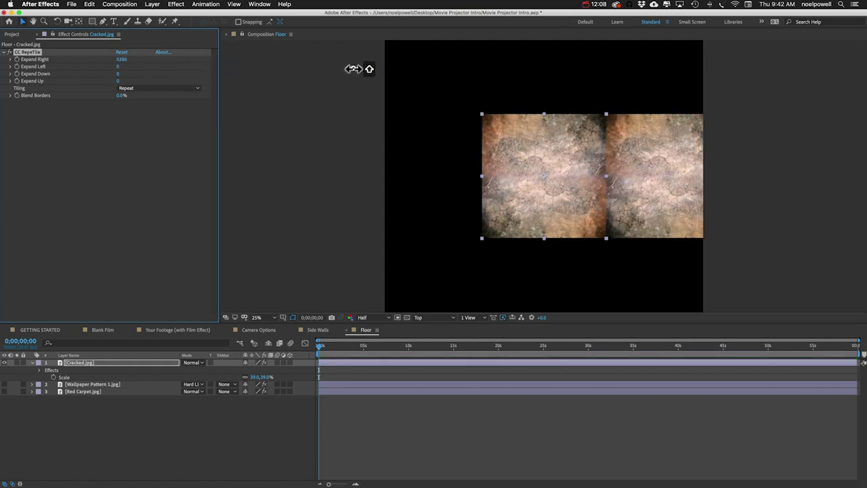
click(121, 66)
text(5396)
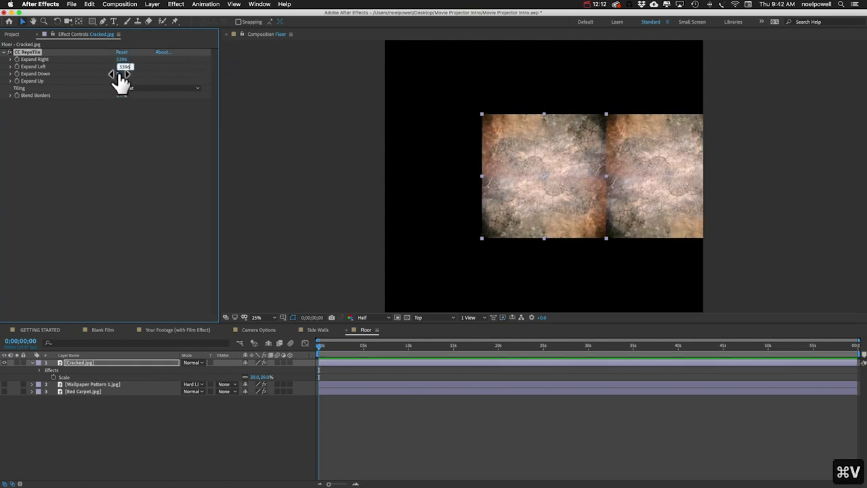
click(119, 81)
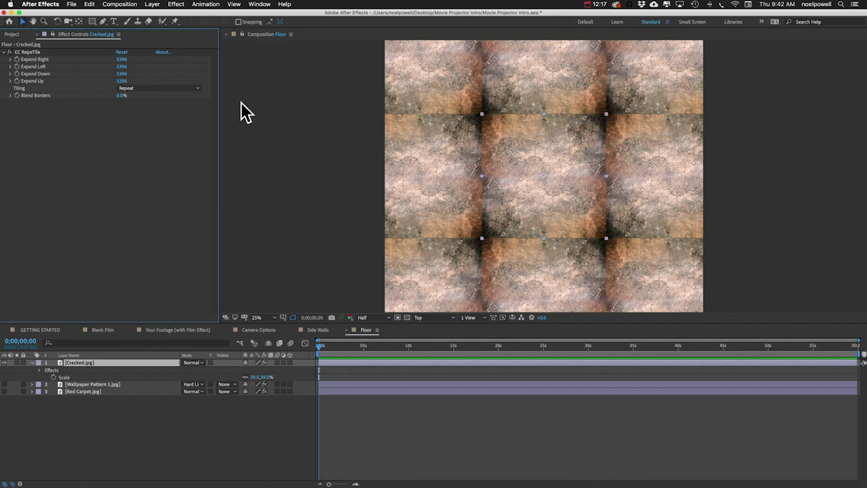
click(150, 88)
click(142, 121)
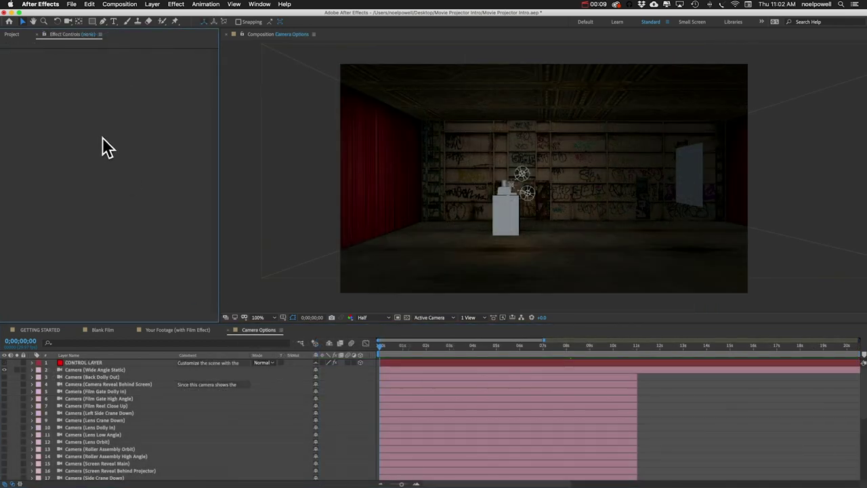
- Expand the Step 4: Edit Your Scene folder in the project and close all open comps
click(11, 34)
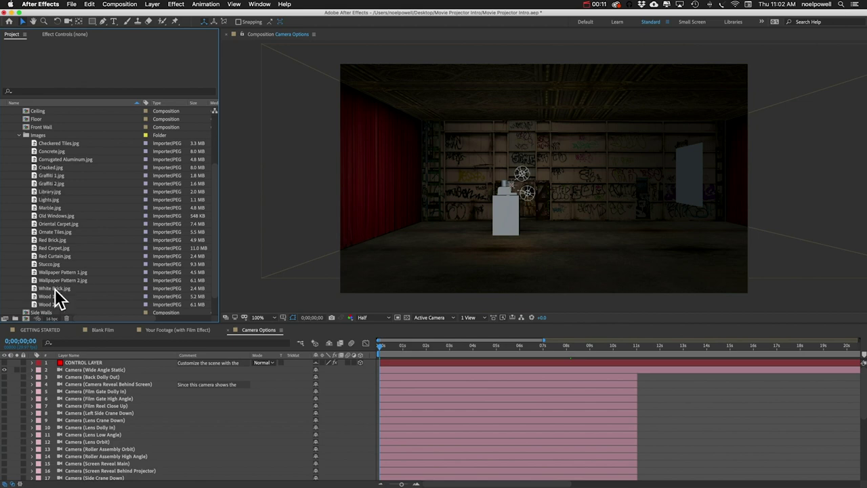
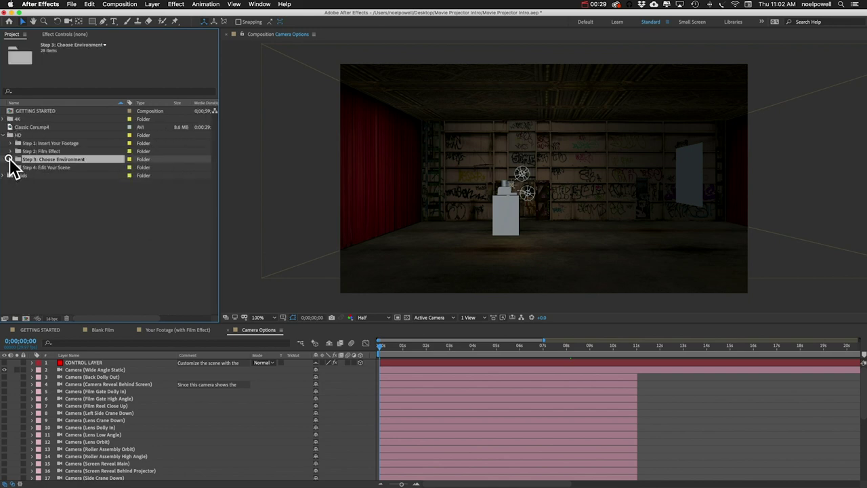
click(11, 167)
click(255, 330)
key(super+w)
key(super+w)
key(super+w)
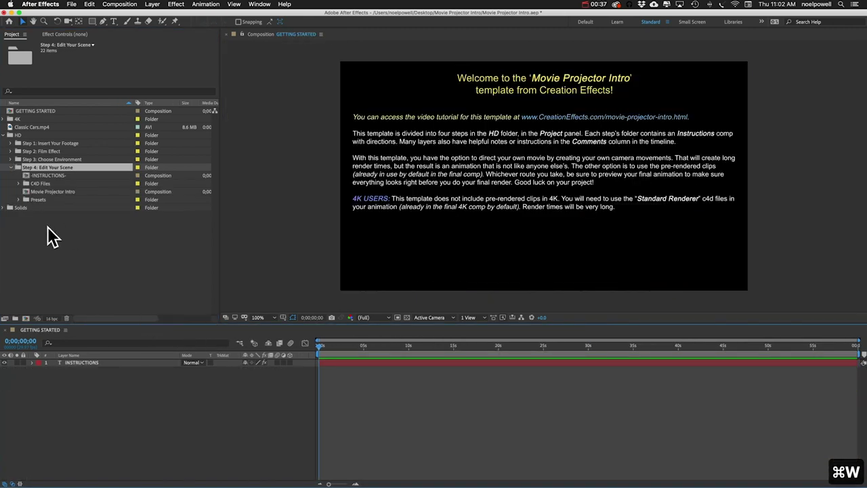
key(super+w)
- Open the Movie Projector Intro and -INSTRUCTIONS- comps from the Step 4: Edit Your Scene folder
double_click(57, 194)
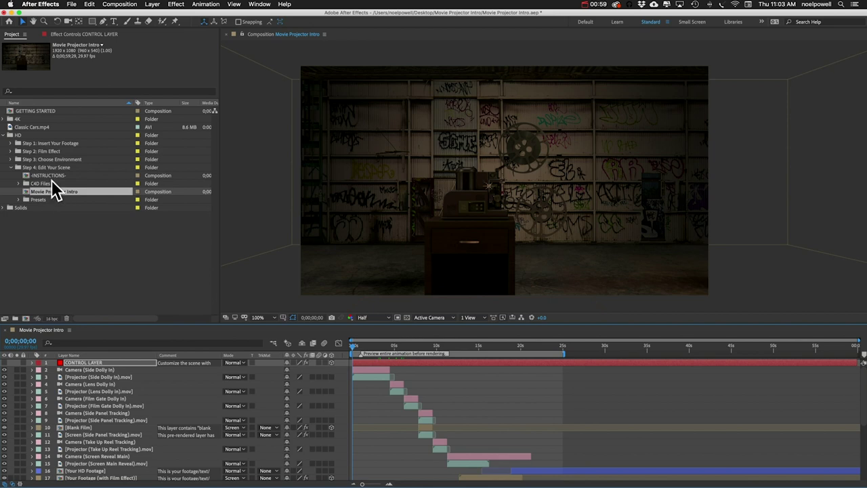
click(49, 176)
double_click(47, 176)
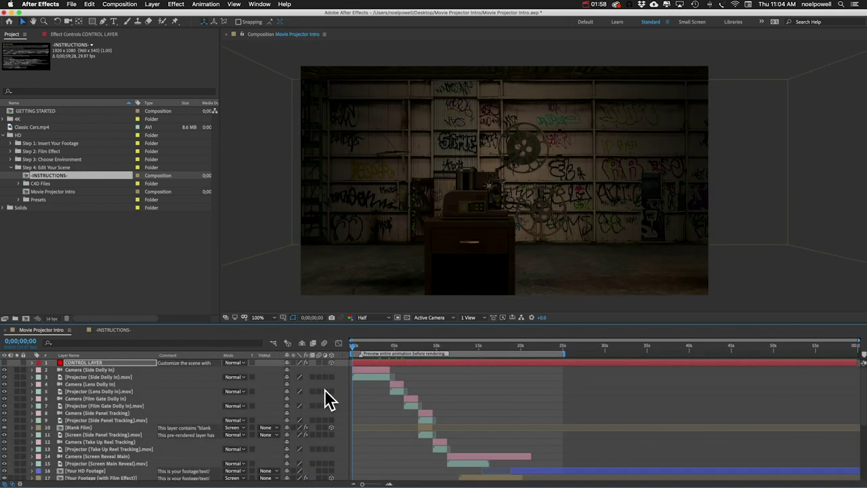
- Look through the Movie Projector Intro layer stack and show the effect controls of the CONTROL LAYER
scroll(445, 431, down, 6)
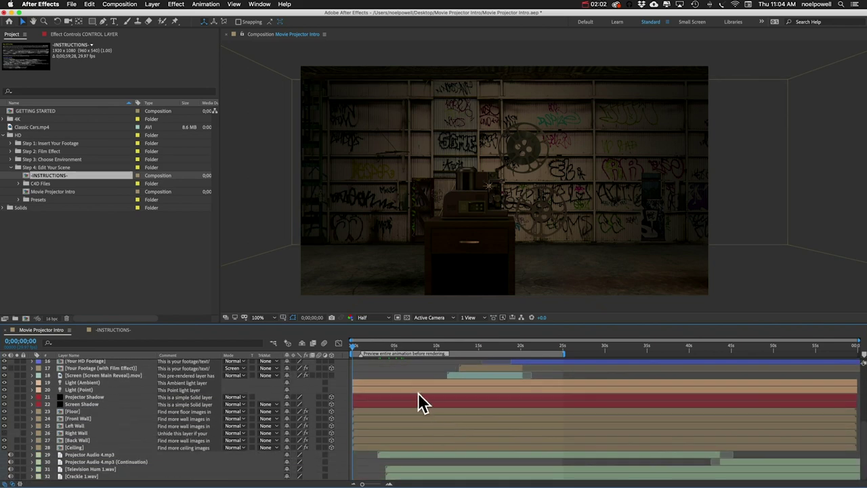
scroll(418, 393, up, 6)
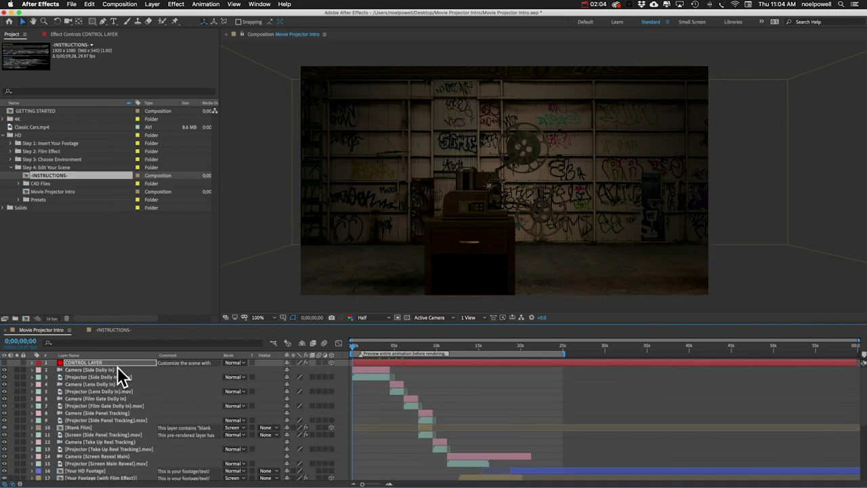
click(116, 362)
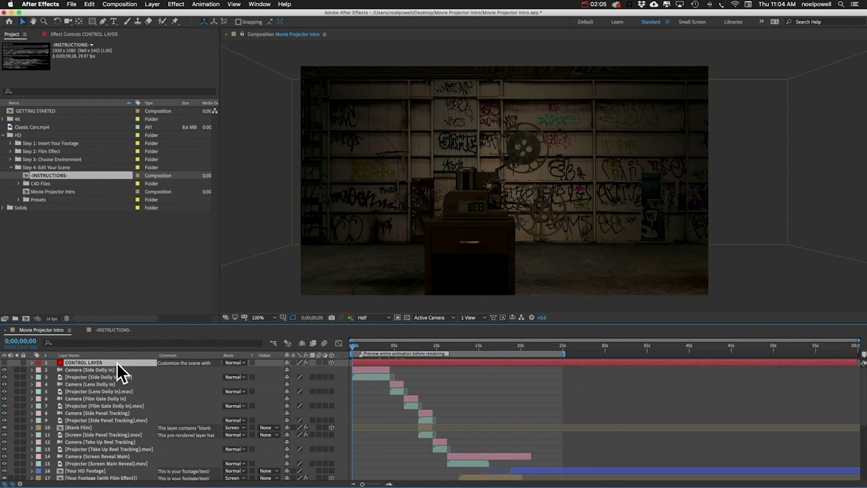
click(76, 34)
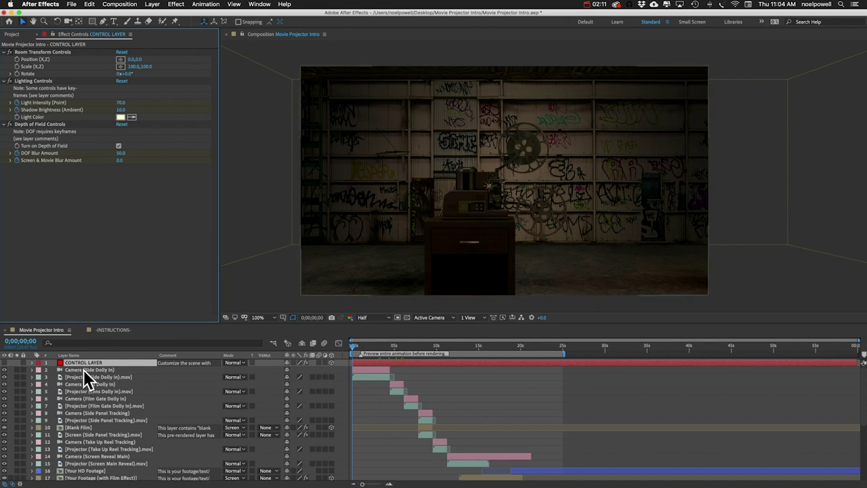
- Examine the sequence of camera and projector layers from Side Dolly In through Take Up Reel Tracking
click(374, 369)
click(396, 391)
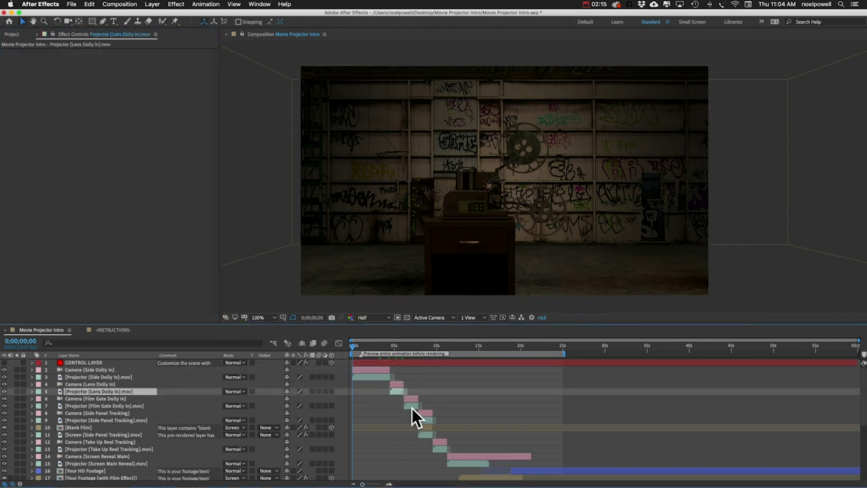
click(411, 405)
click(427, 428)
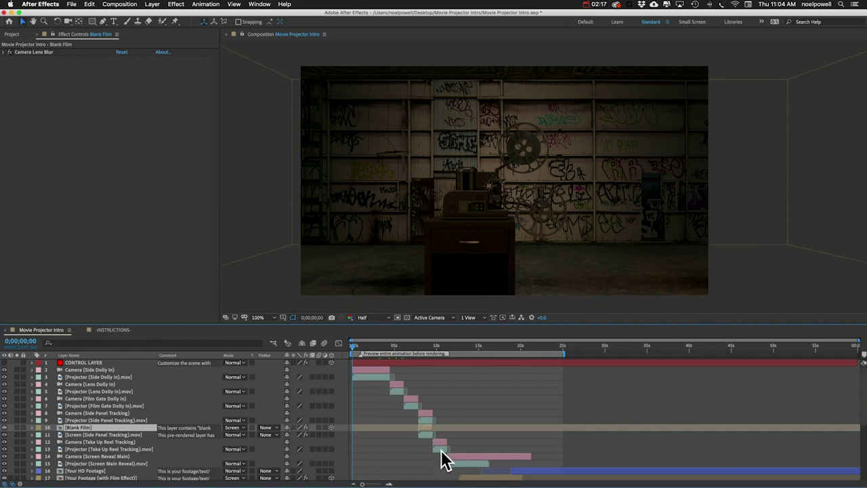
click(440, 449)
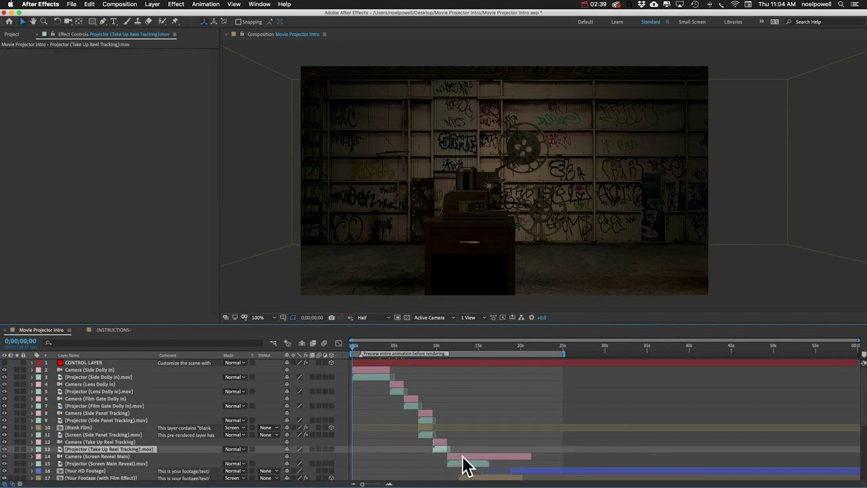
- Inspect the Side Dolly In camera and its matching projector clip, previewing the shot's opening to 0;00;01;17
click(89, 371)
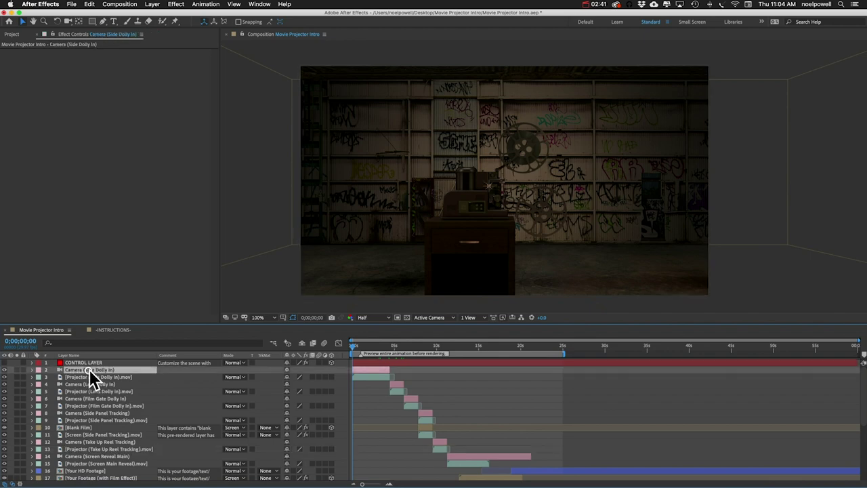
click(374, 377)
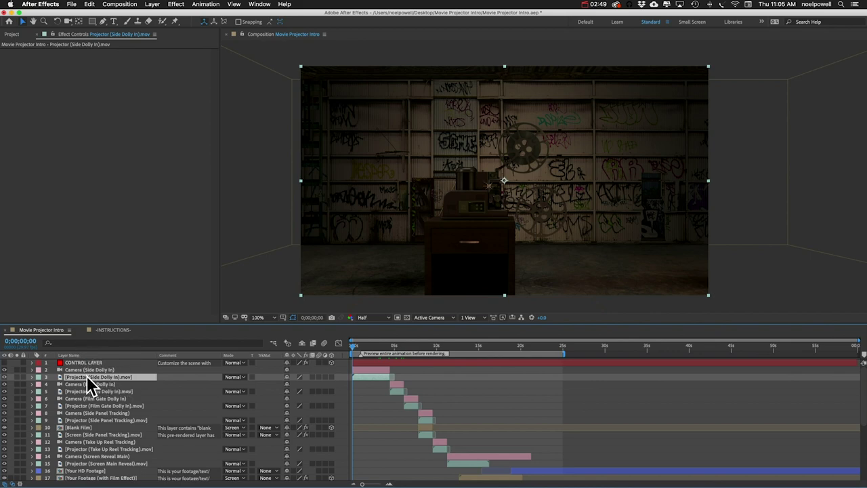
key(space)
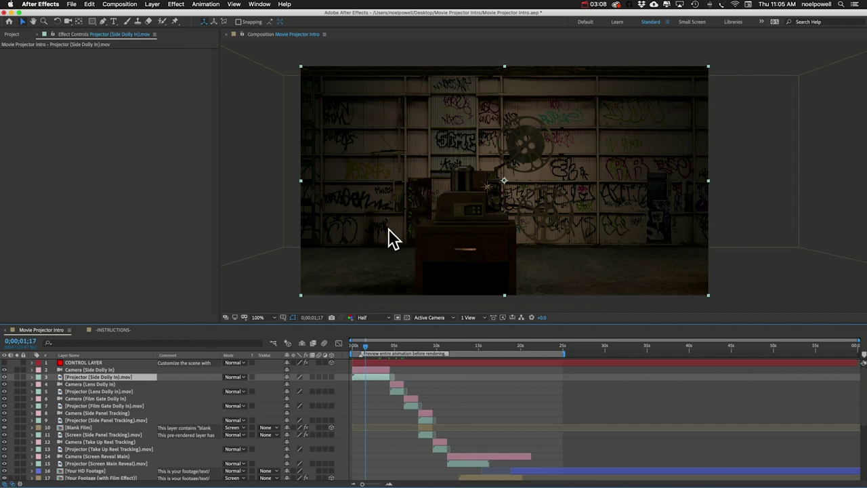
click(382, 367)
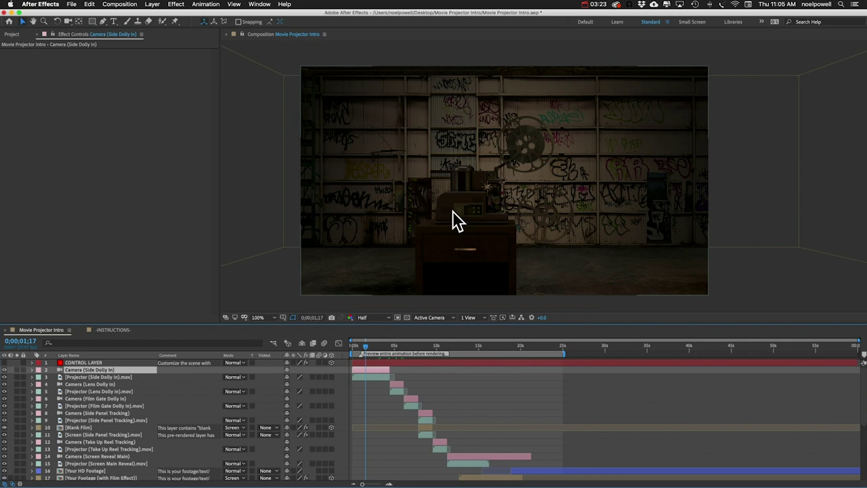
- Try extending the end of the Projector (Side Dolly In).mov layer, and undo the trim
click(373, 376)
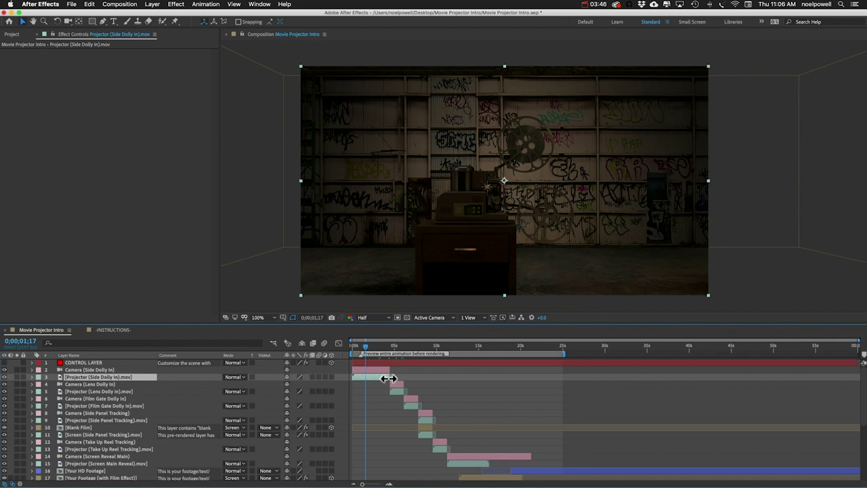
drag(388, 377, 403, 380)
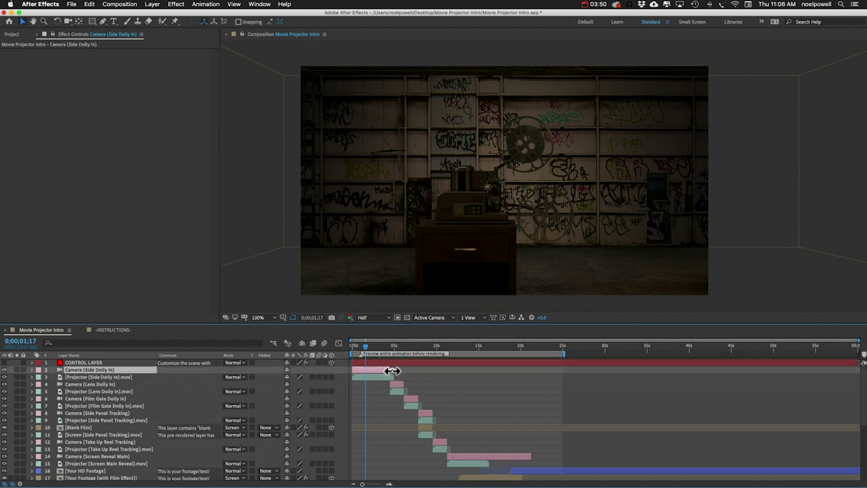
key(super+z)
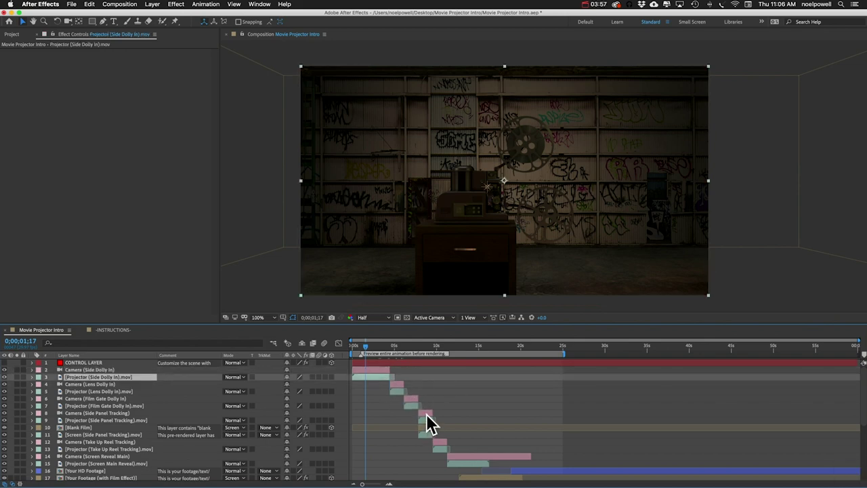
- Select the Side Panel Tracking camera, projector, Blank Film and screen layers and show the frame at 0;00;08;14
click(426, 414)
shift+click(426, 434)
scroll(427, 428, down, 2)
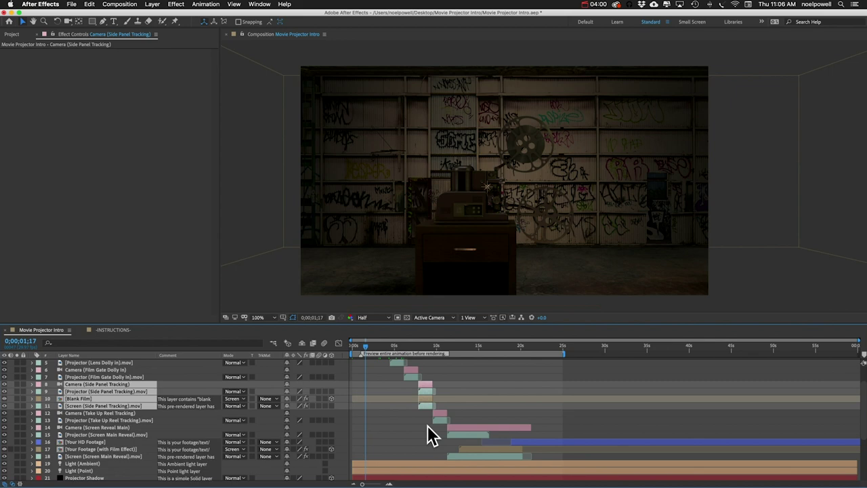
click(424, 345)
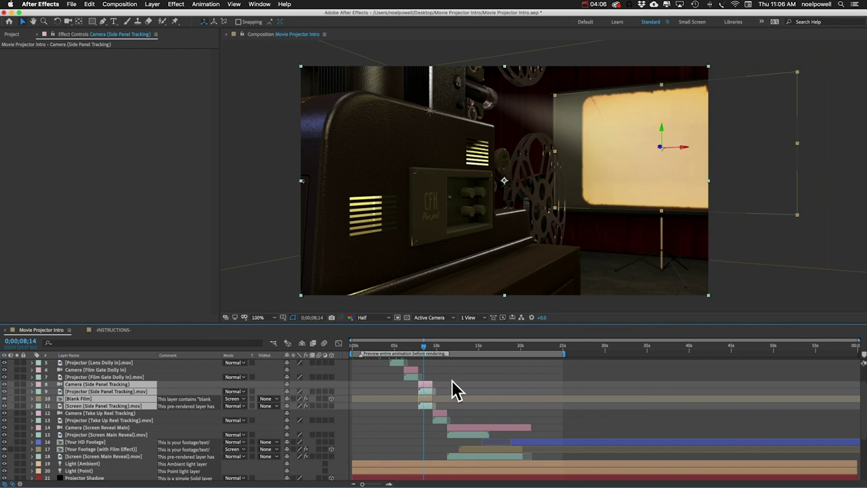
- Examine the Side Panel Tracking camera, projector, Blank Film and screen layers one by one
click(424, 384)
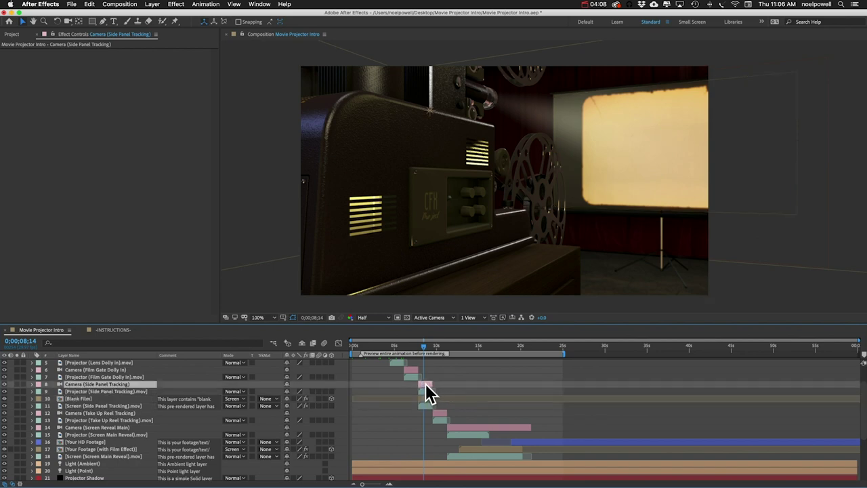
click(426, 393)
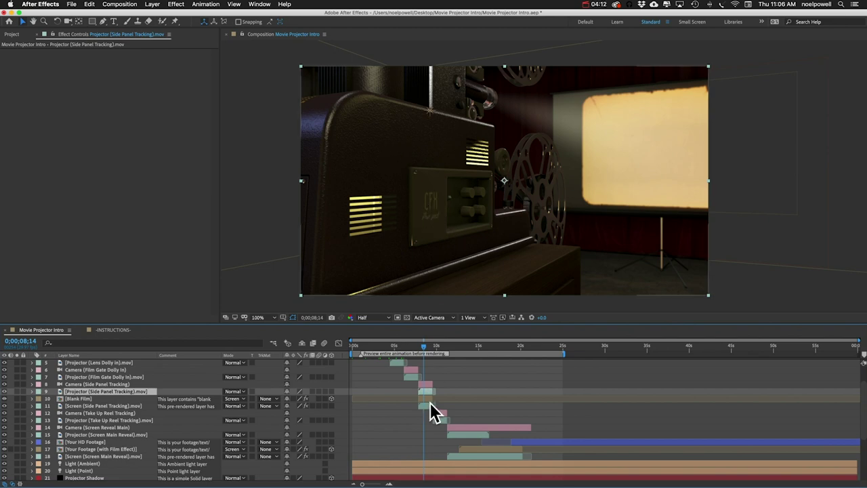
click(428, 398)
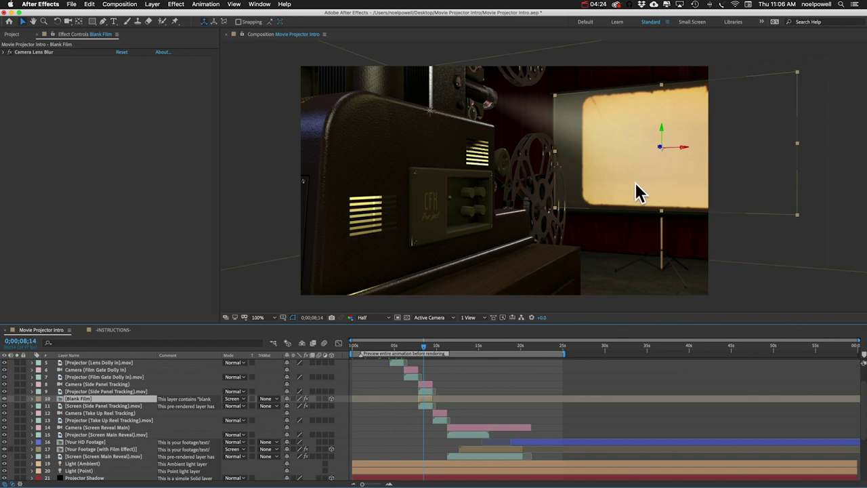
click(425, 404)
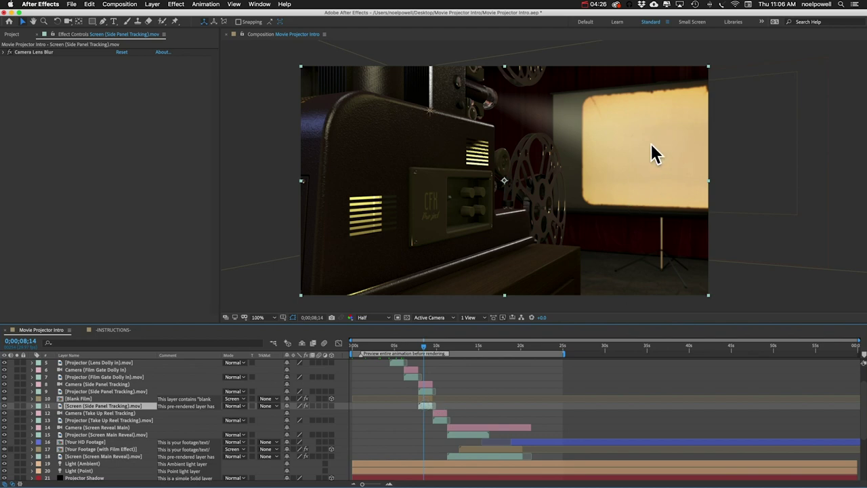
click(427, 392)
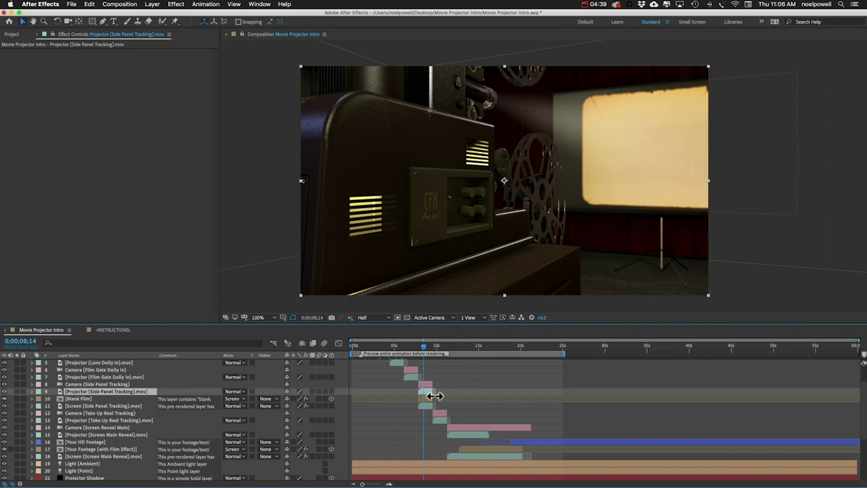
click(424, 398)
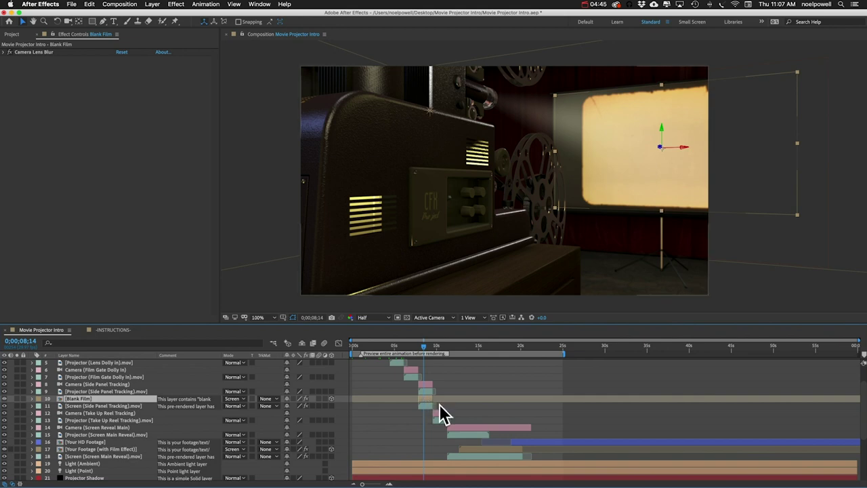
click(426, 405)
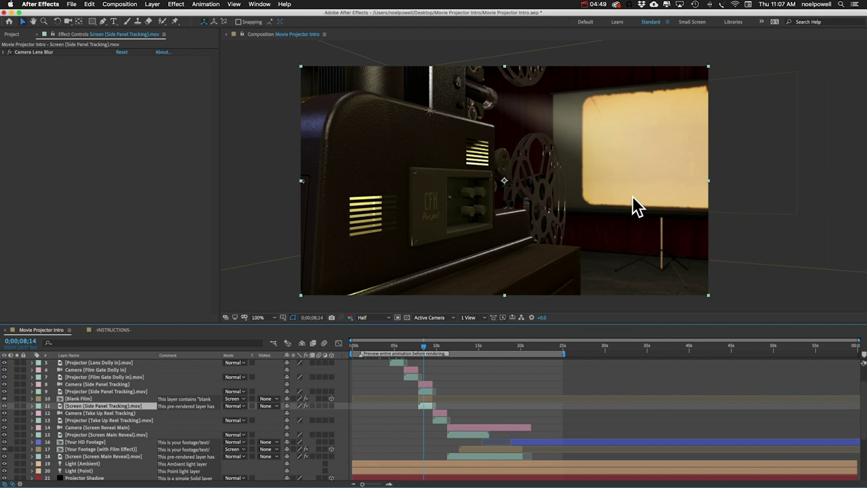
- Show the CONTROL LAYER's room transform, lighting and depth of field settings in the Movie Projector Intro comp
scroll(187, 372, up, 3)
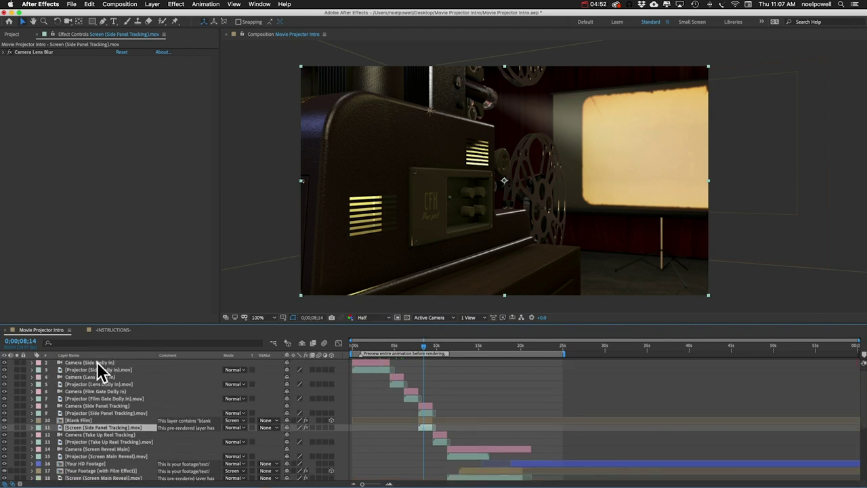
scroll(97, 362, up, 1)
click(97, 362)
- Preview the frame at 0;00;15;08 and examine the Projector (Screen Main Reveal).mov and Your Footage (with Film Effect) layers
scroll(109, 440, down, 8)
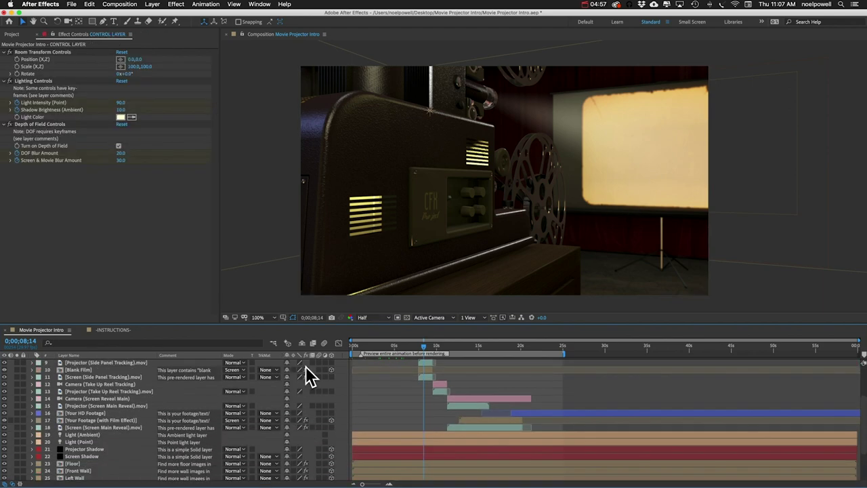
drag(440, 348, 480, 347)
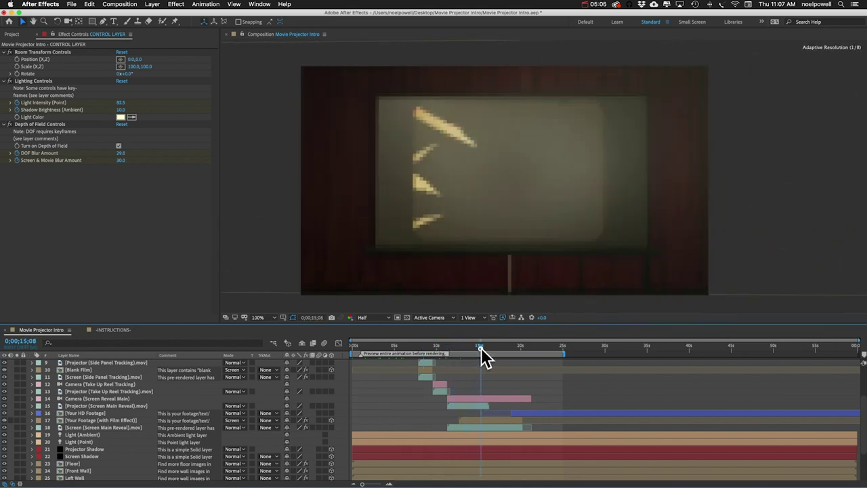
click(474, 405)
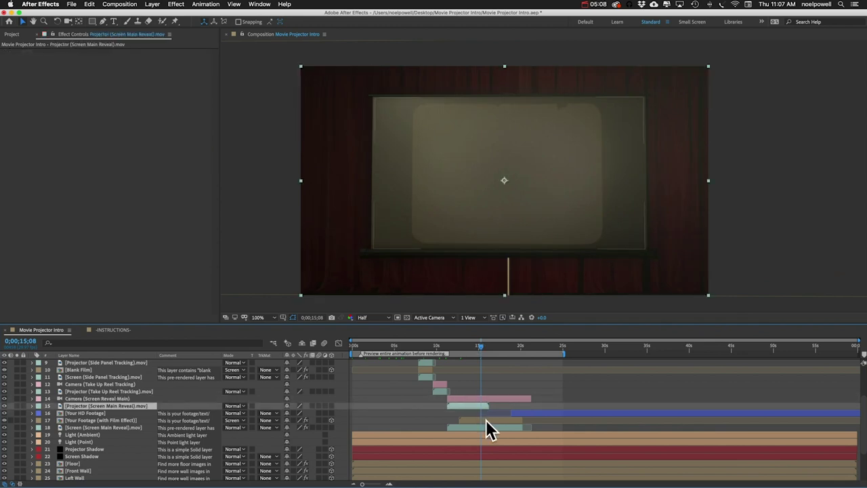
click(488, 419)
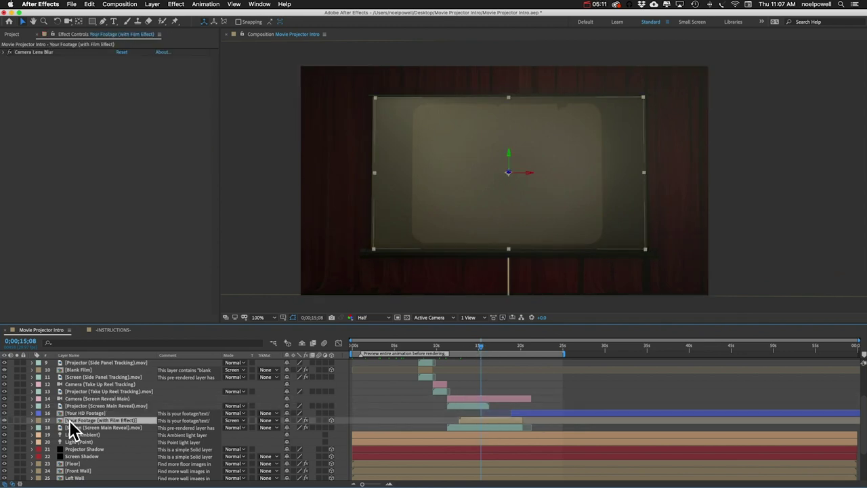
- Examine the Your HD Footage layer, previewing the change from film-effect footage to full frame between 0;00;17;16 and 0;00;21;09
drag(484, 348, 500, 348)
click(533, 414)
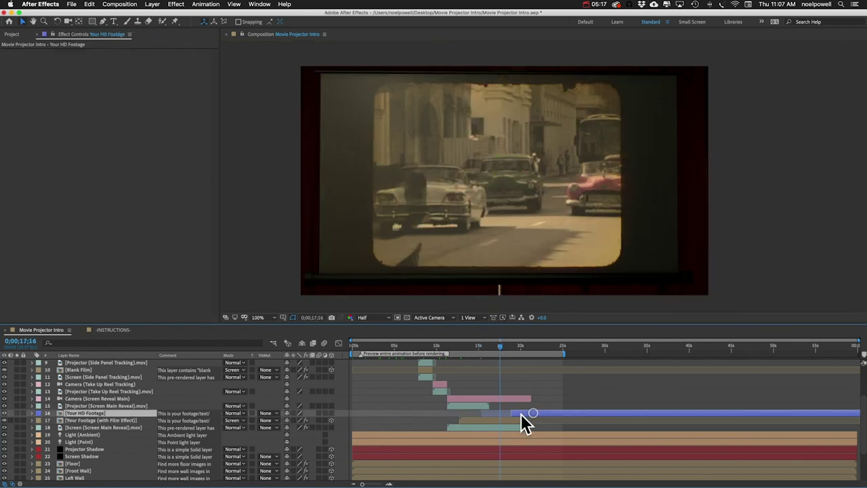
drag(519, 348, 533, 348)
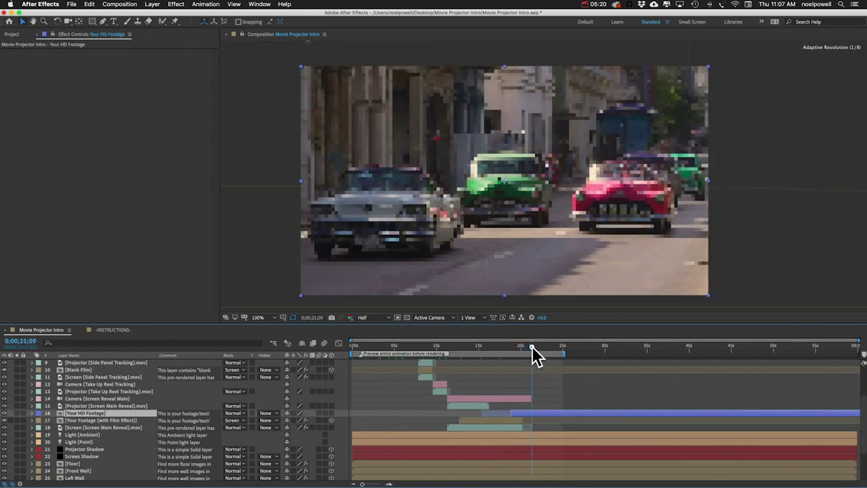
- Try extending the end of Your Footage (with Film Effect) and sliding Your HD Footage earlier, undoing each change
click(516, 420)
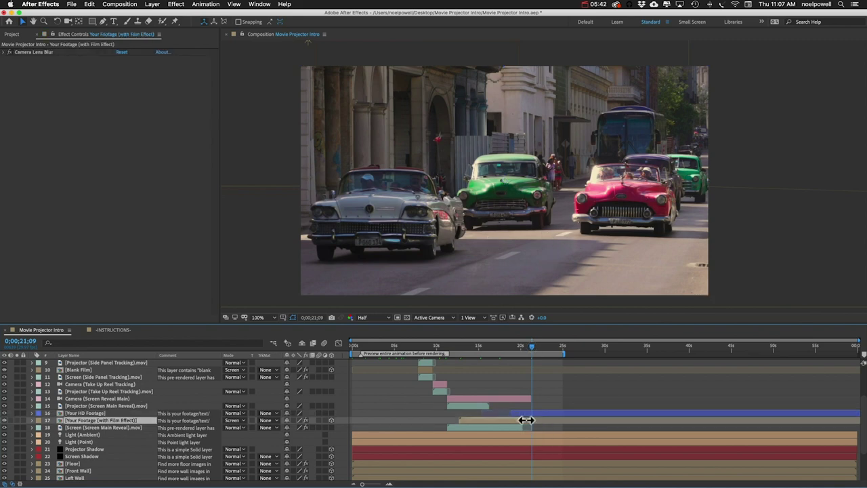
drag(525, 420, 561, 421)
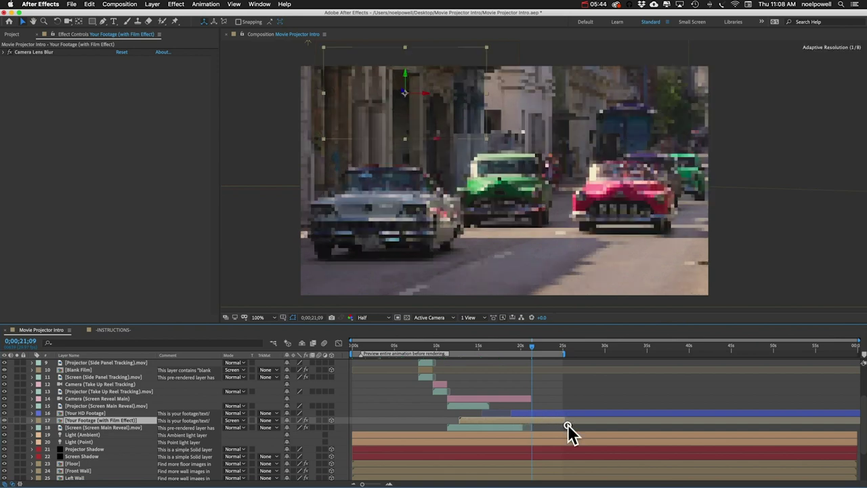
key(super+z)
drag(536, 413, 523, 413)
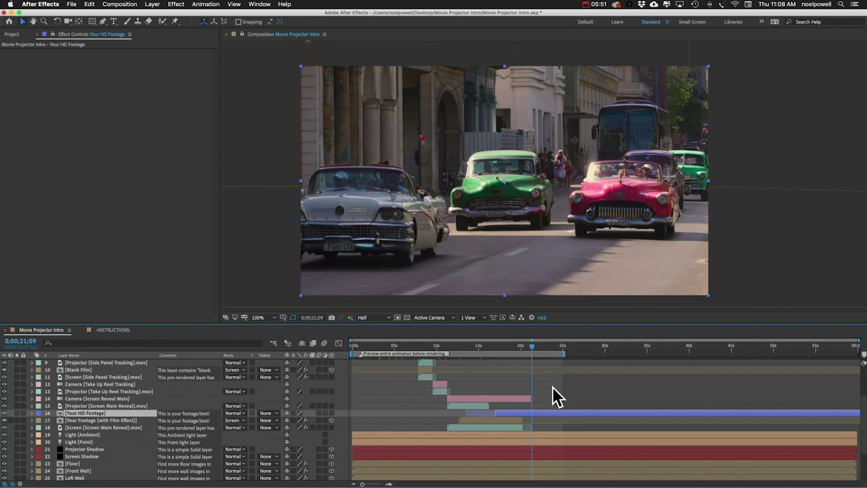
key(super+z)
- Select the Light (Ambient) and Light (Point) layers together to examine them
scroll(465, 394, down, 3)
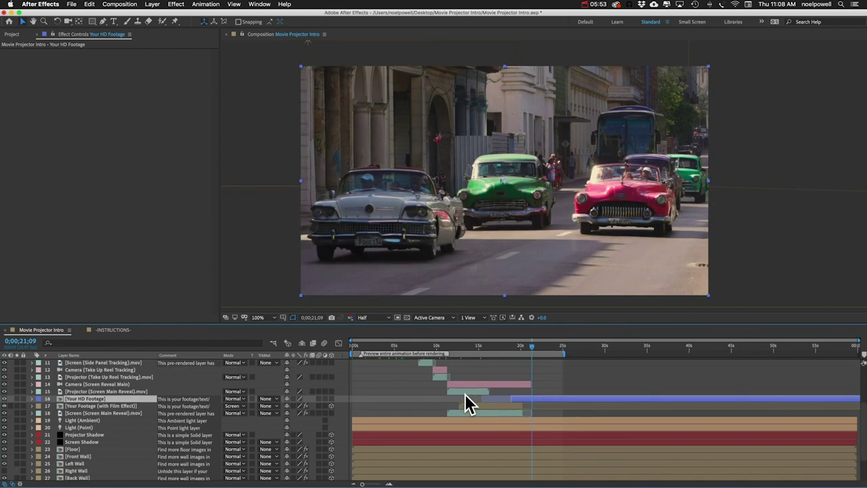
click(80, 413)
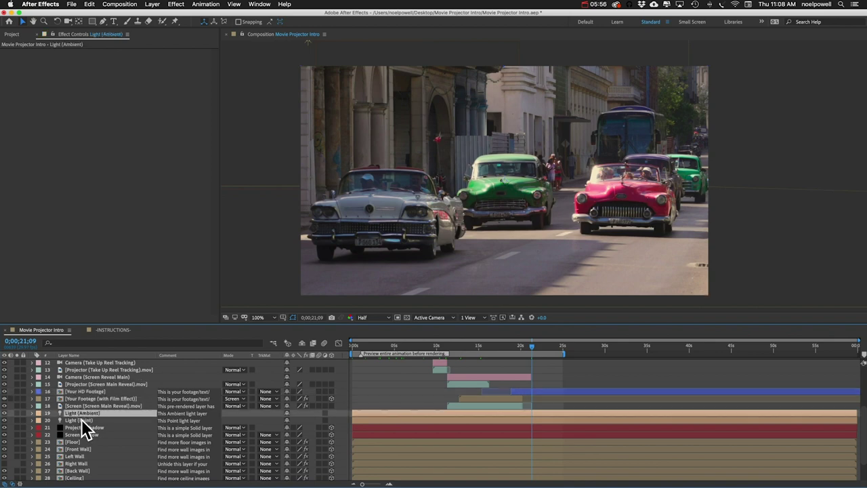
shift+click(82, 420)
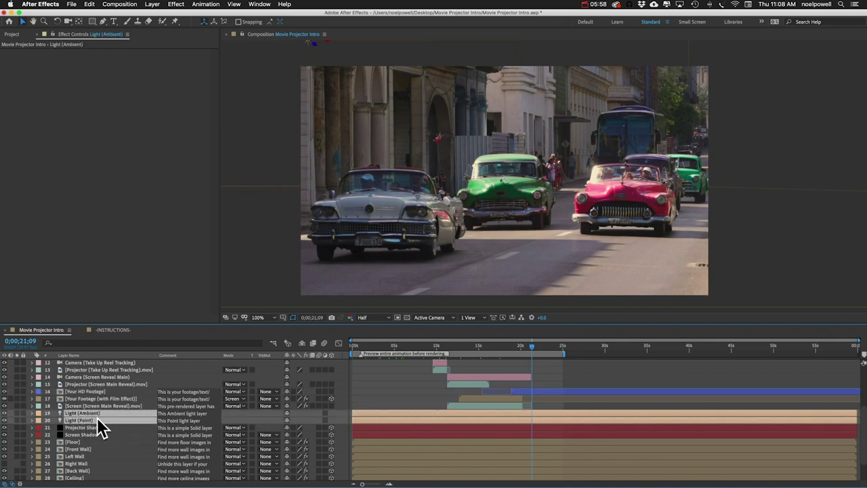
scroll(100, 420, up, 6)
- Examine the Projector Shadow, Screen Shadow and Floor layers at 0;00;01;02 with the composition view at 50%
scroll(105, 410, down, 8)
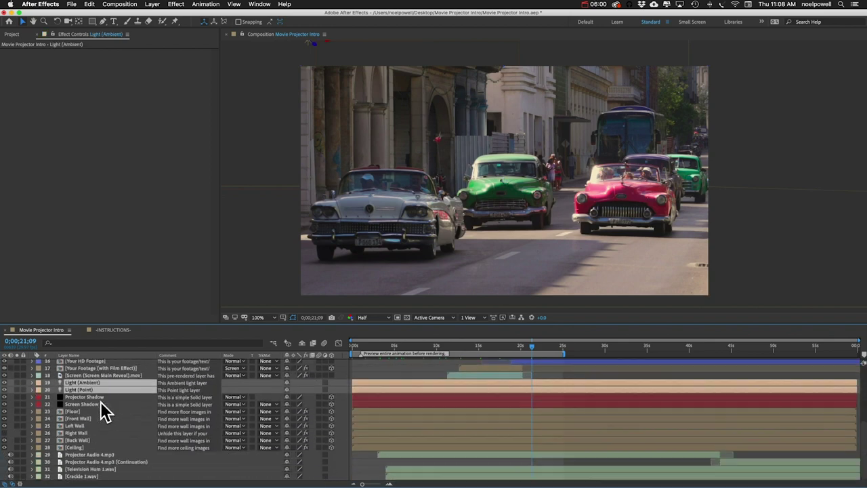
click(85, 397)
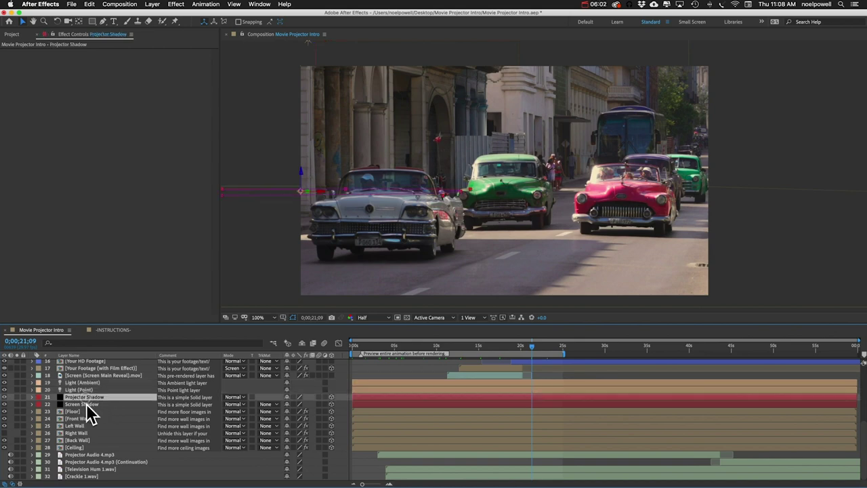
click(363, 347)
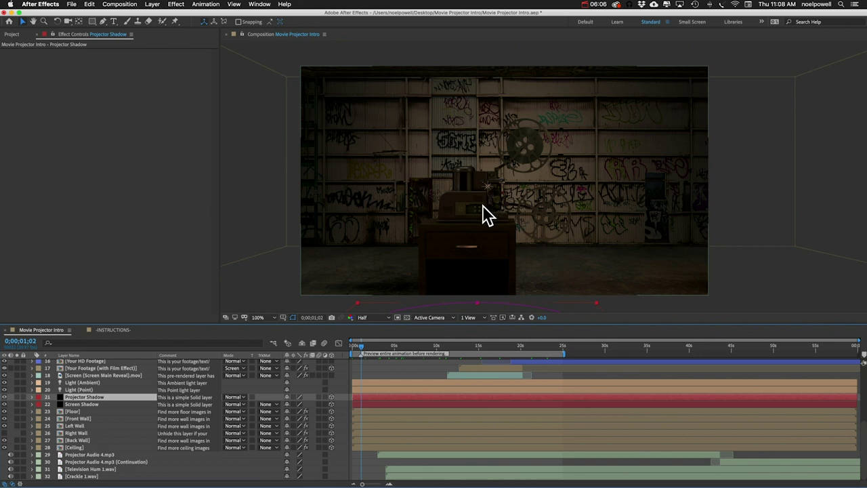
scroll(482, 209, down, 2)
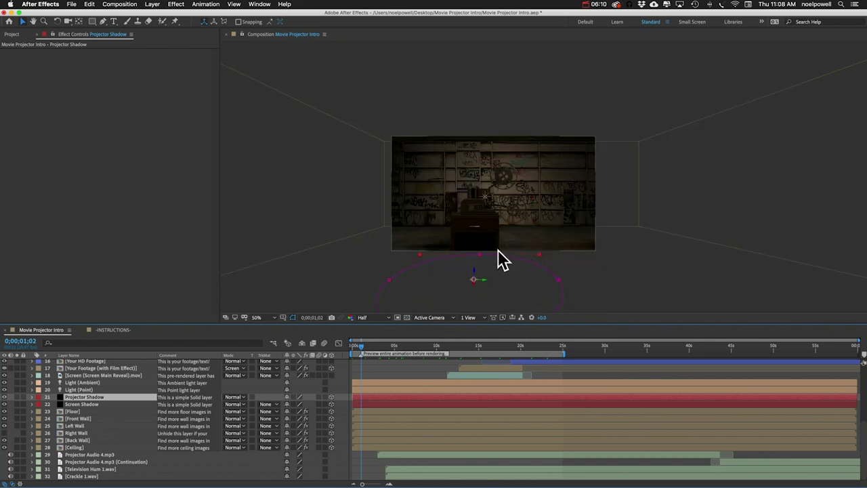
click(71, 403)
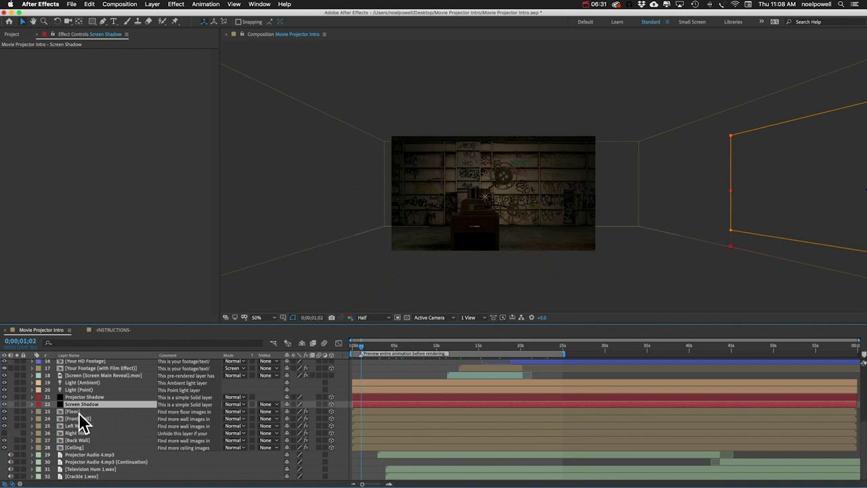
click(79, 412)
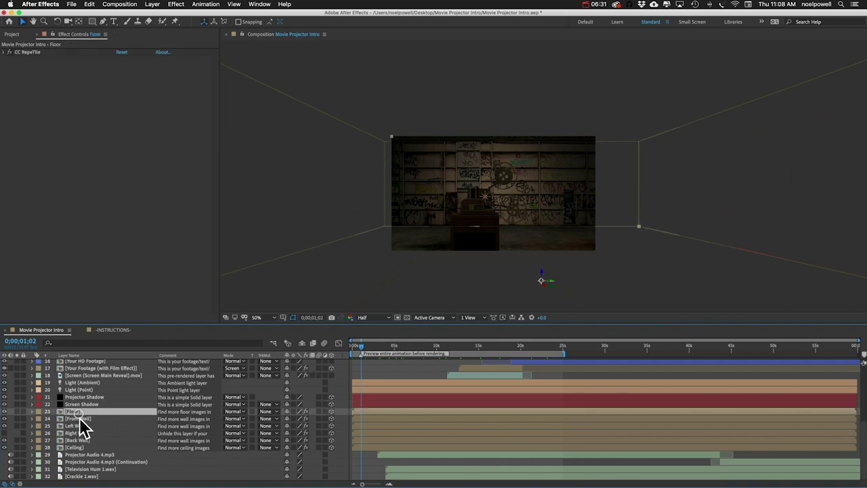
- Examine the Projector Audio 4.mp3 layer around 0;00;03;28 and its continuation layer
click(90, 454)
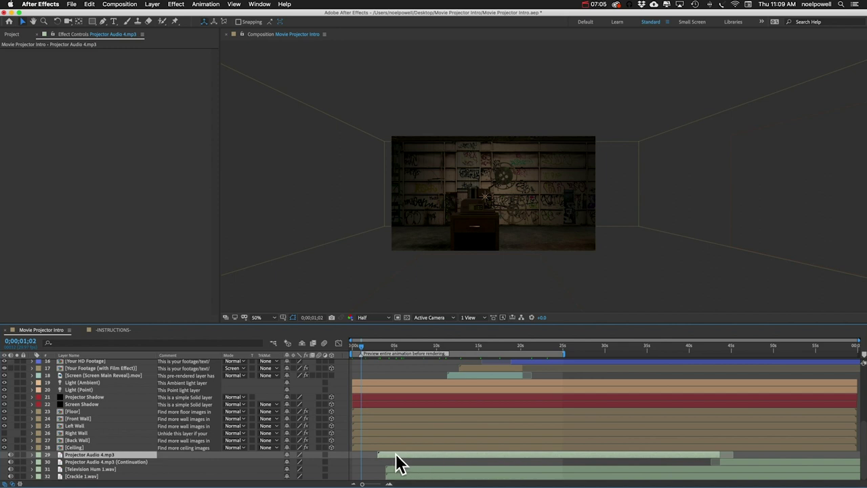
click(385, 346)
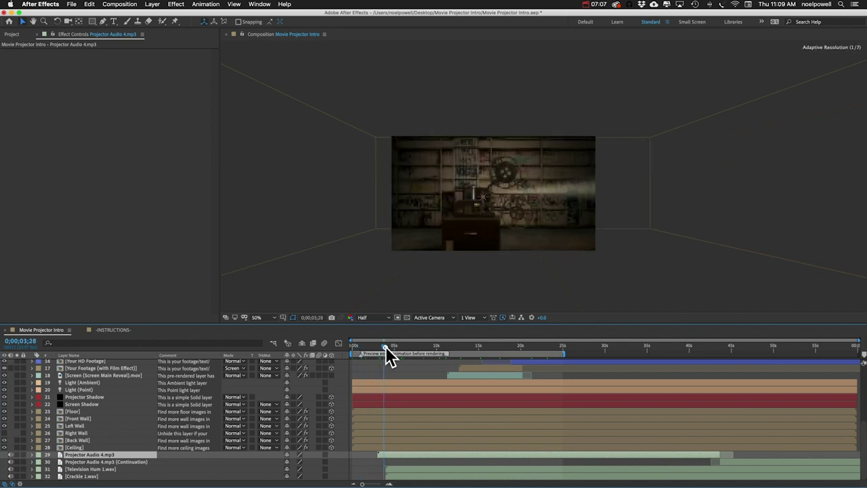
click(725, 460)
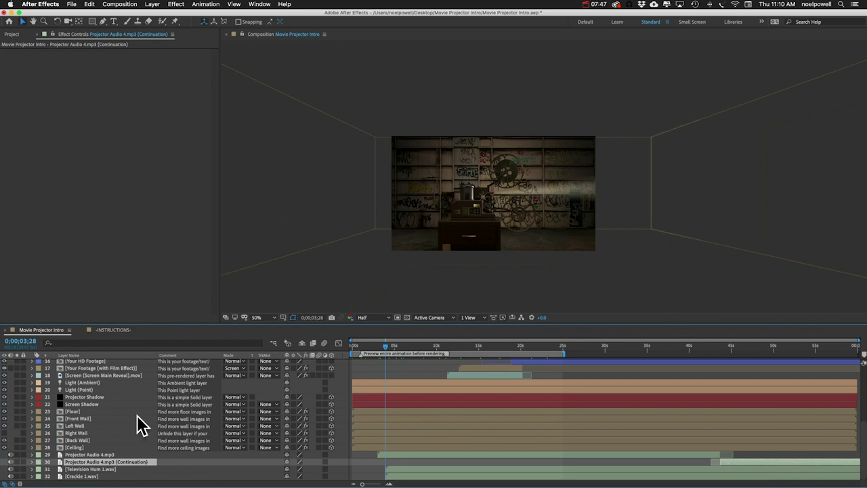
- Return to the CONTROL LAYER and select its Room Transform Controls effect
scroll(136, 414, up, 5)
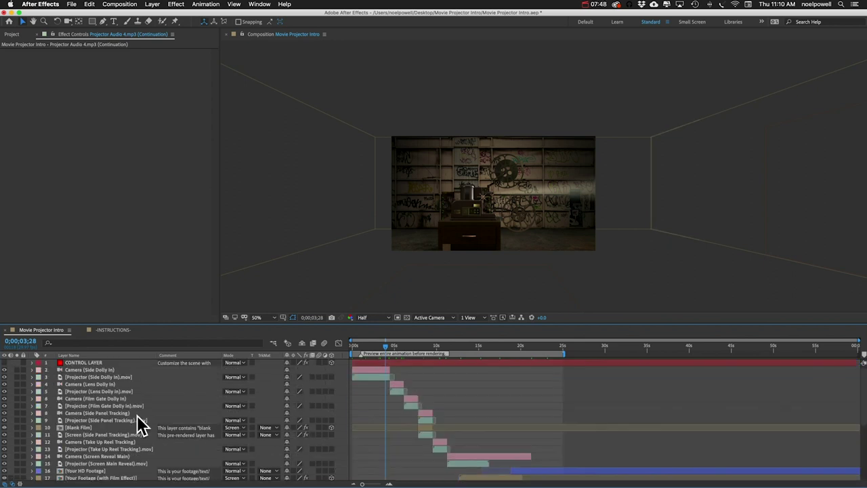
click(86, 363)
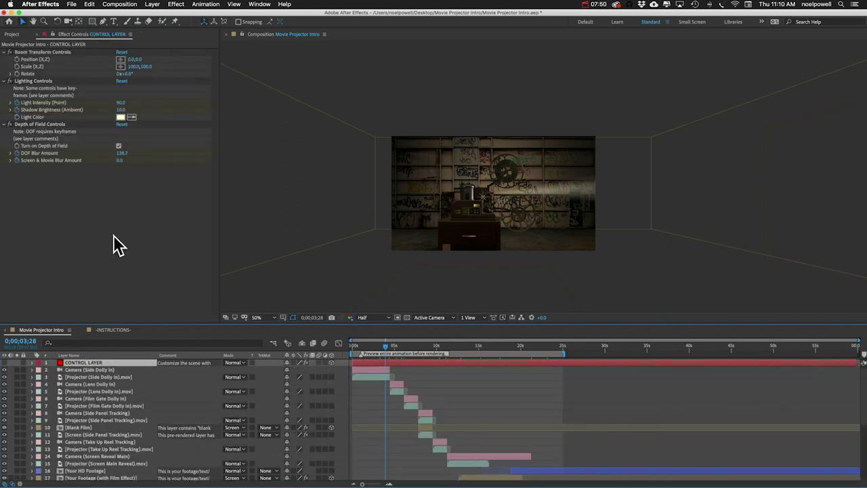
click(39, 52)
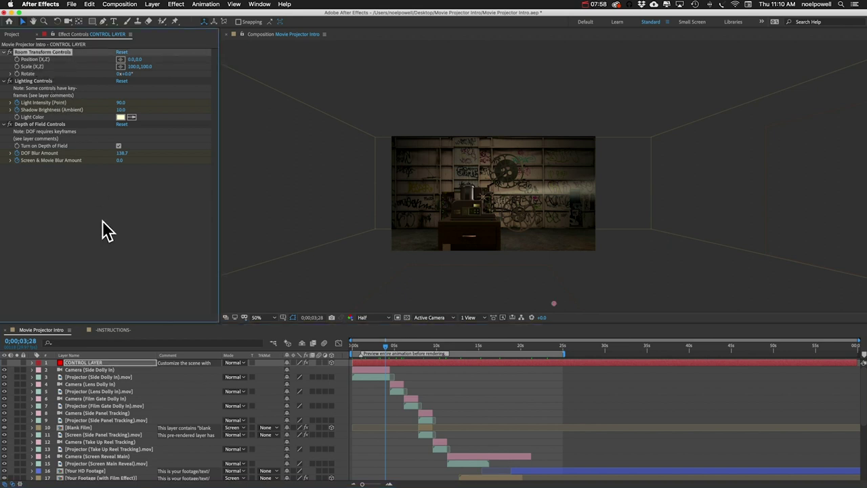
- Open the Camera Options composition from the Presets folder inside Step 4: Edit Your Scene
click(11, 34)
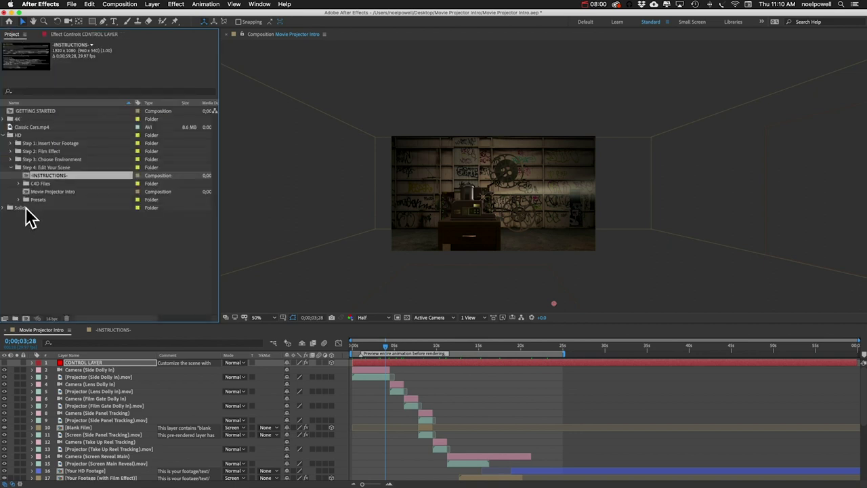
click(19, 200)
click(58, 216)
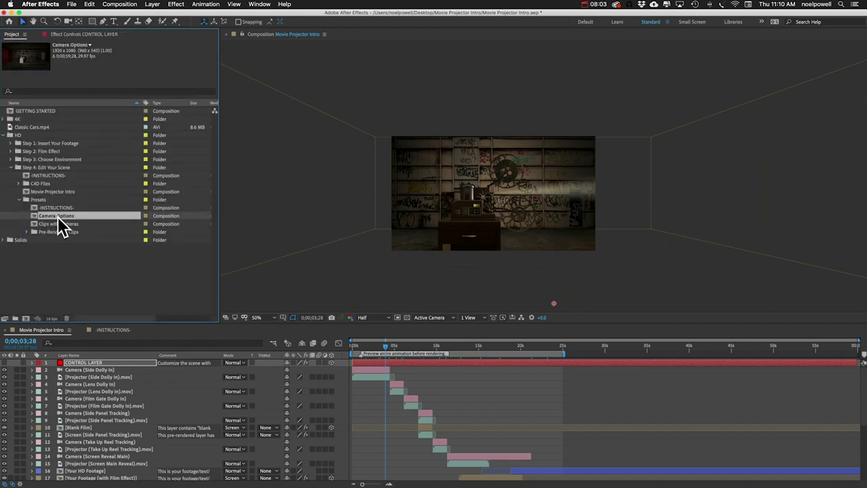
double_click(57, 217)
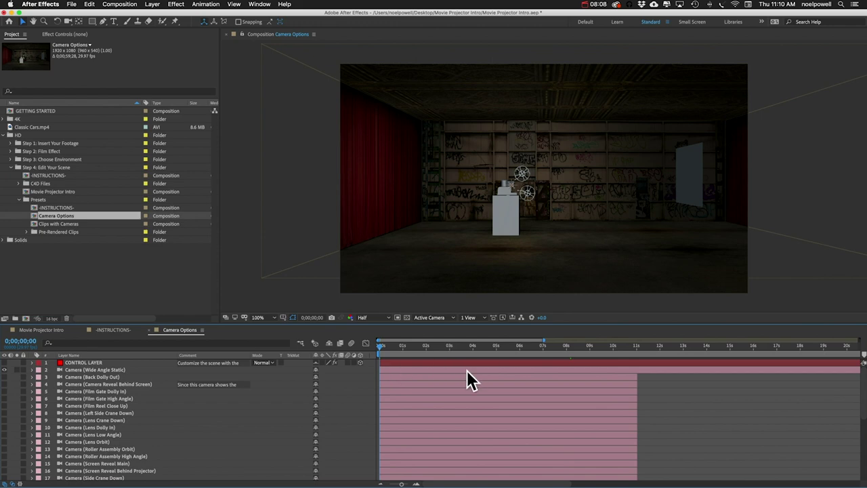
- Set the Camera Options CONTROL LAYER's room position to 428.0, 28.0 and its room scale to 106.0, 117.0
click(82, 363)
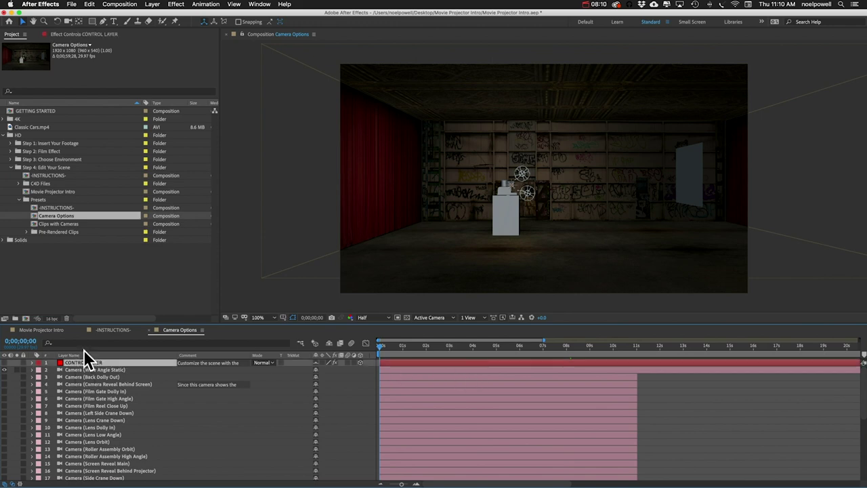
click(77, 33)
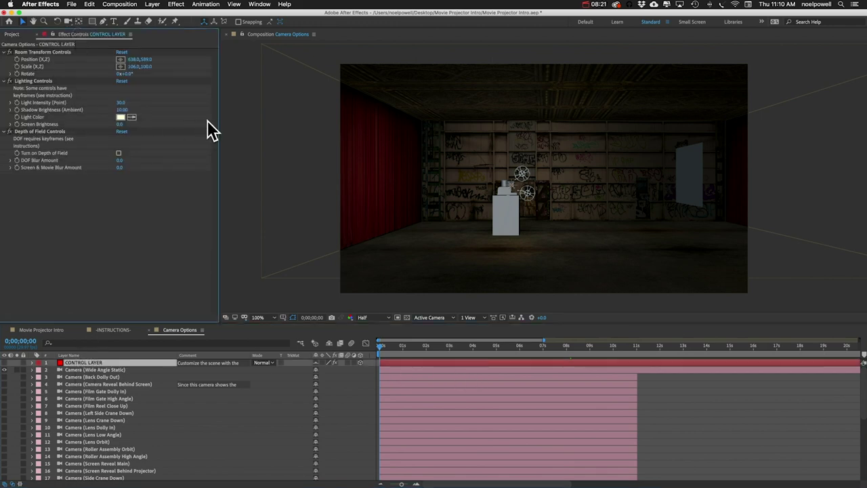
drag(133, 59, 152, 72)
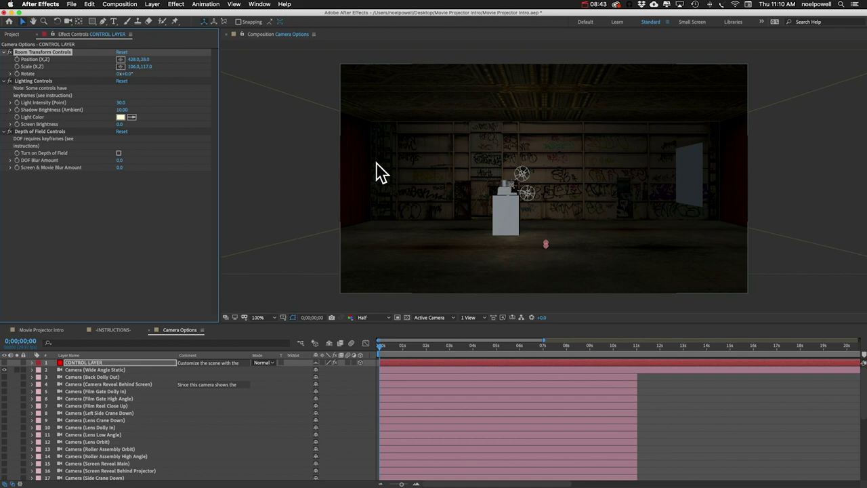
- Raise the Ceiling layer above the tops of the walls and show its CC RepeTile settings
click(545, 120)
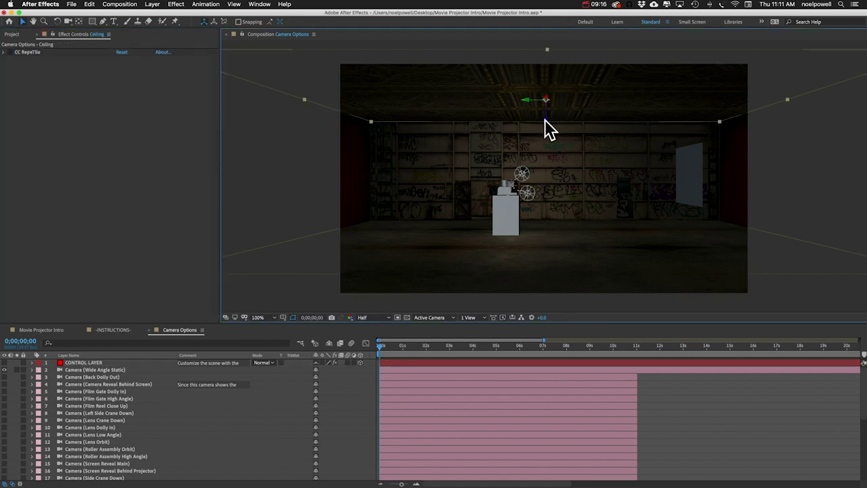
drag(545, 120, 544, 31)
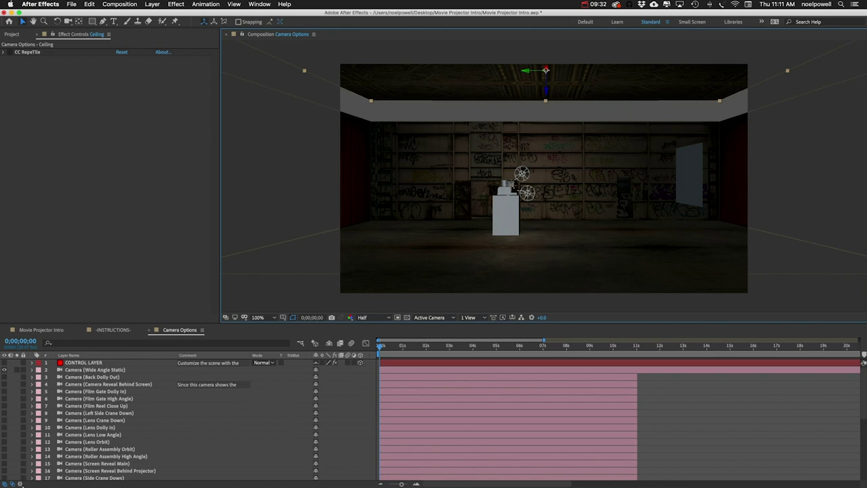
scroll(102, 430, down, 6)
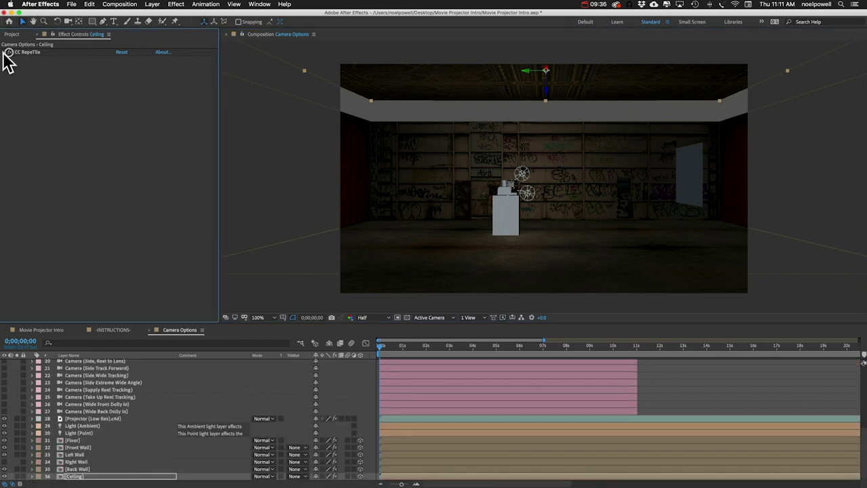
click(5, 51)
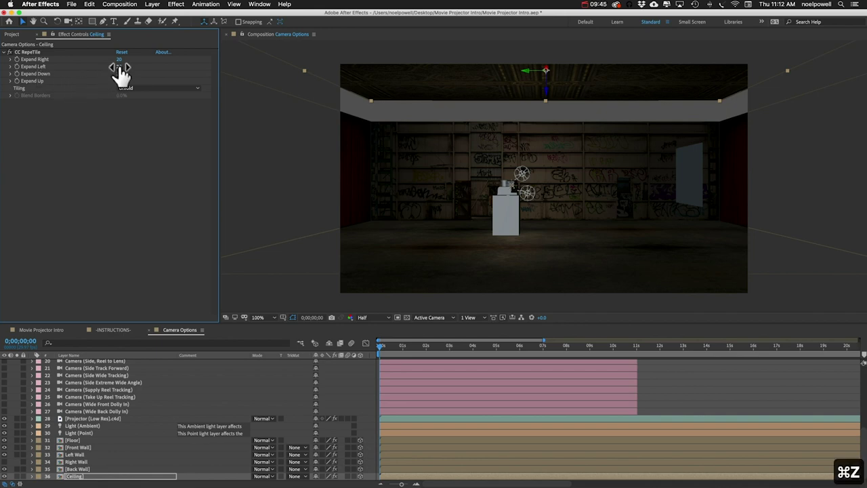
- Increase Expand Left in the Ceiling layer's CC RepeTile effect to extend its tiling
drag(119, 67, 259, 67)
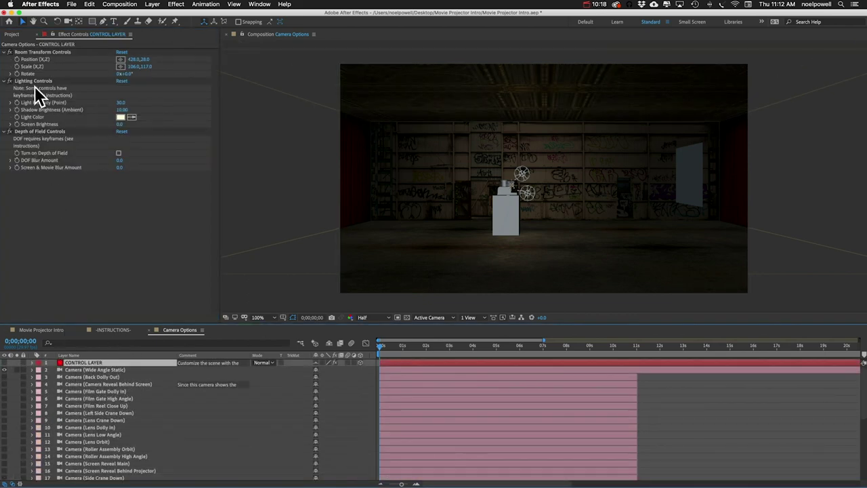
- Select the Lighting Controls effect on the Camera Options CONTROL LAYER, and open the Movie Projector Intro composition
click(31, 80)
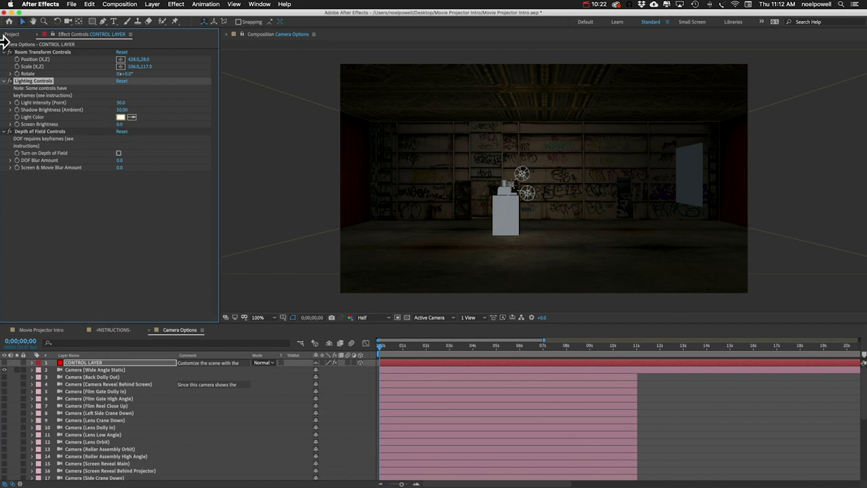
click(13, 34)
double_click(53, 192)
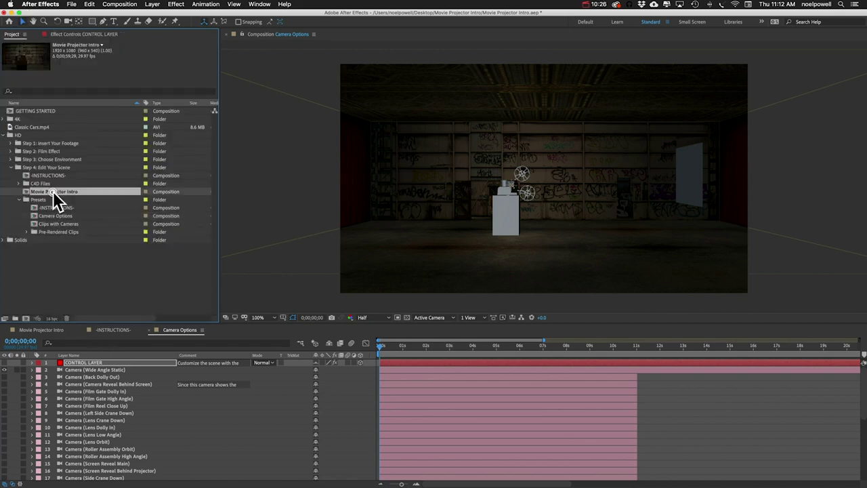
- Reveal the keyframed properties of Movie Projector Intro's CONTROL LAYER and select Light Intensity (Point) with its keyframes enlarged
click(83, 361)
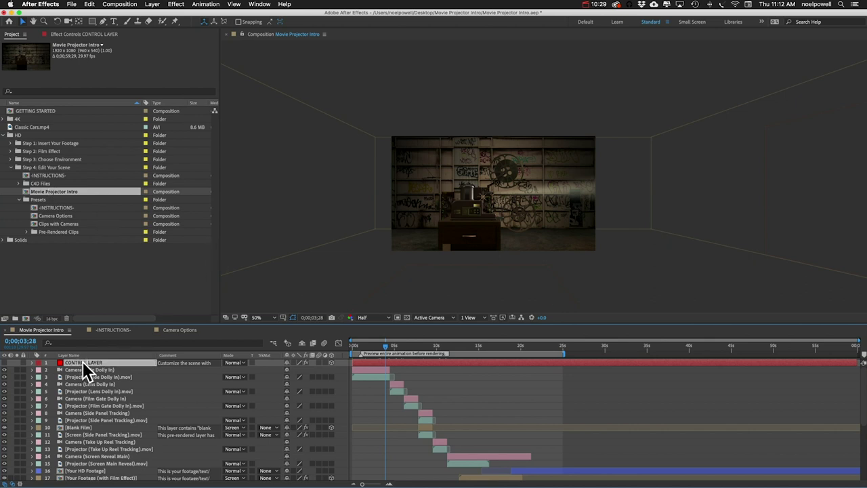
key(u)
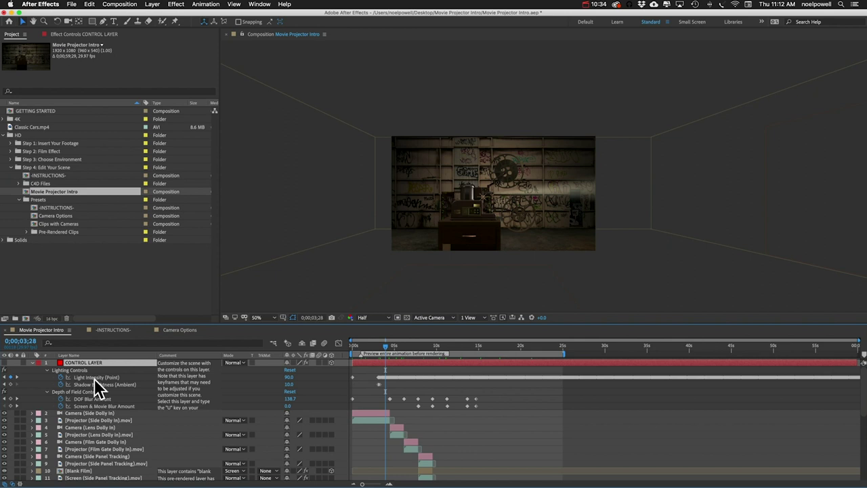
key(equal)
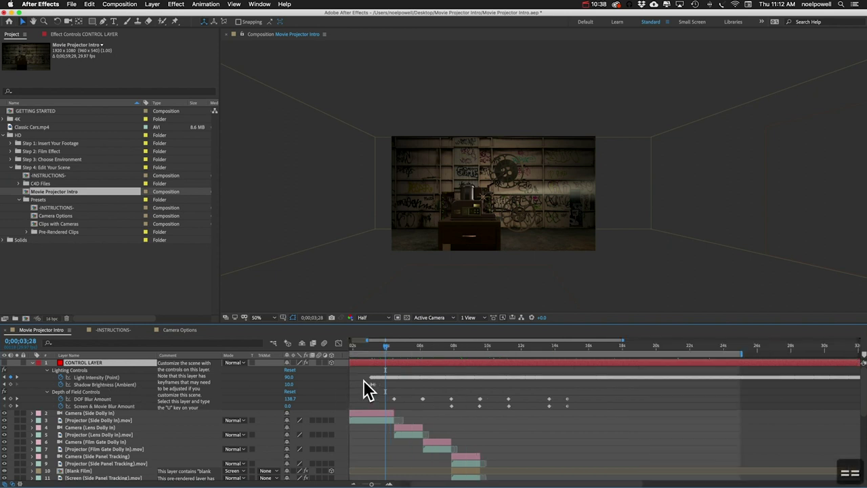
key(equal)
key(equal)
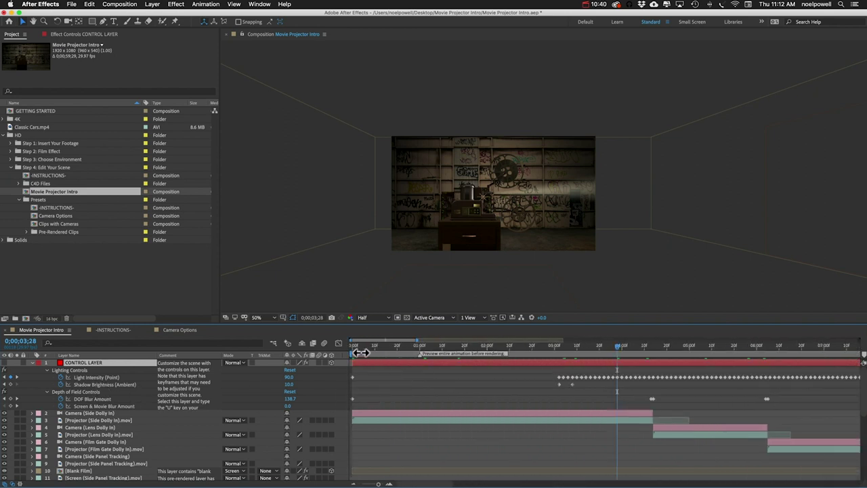
click(102, 377)
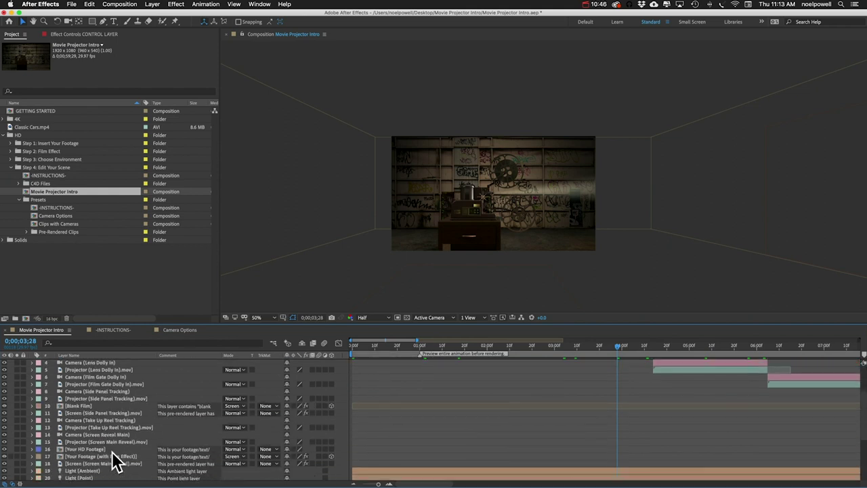
- Locate and select the Light (Point) layer that the intensity control drives
scroll(115, 462, down, 3)
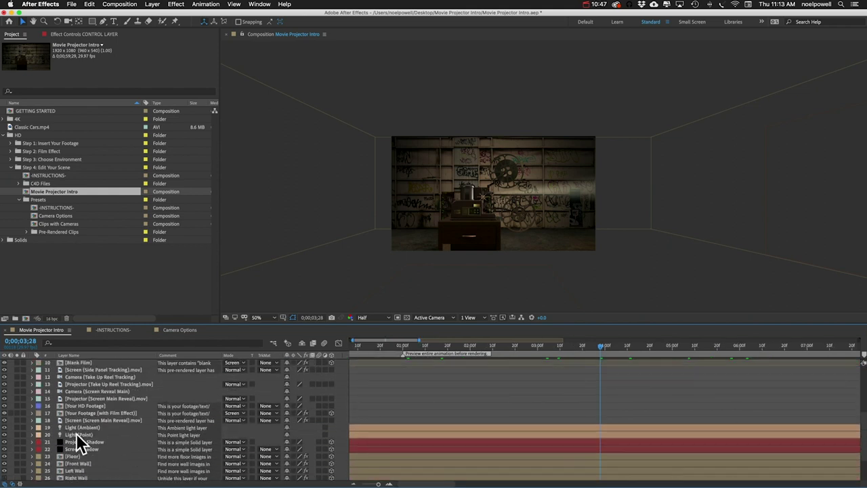
click(80, 435)
- Scrub through the Light Intensity (Point) keyframes to 0;00;03;10 and select the CONTROL LAYER's Shadow Brightness (Ambient) property
scroll(80, 441, up, 5)
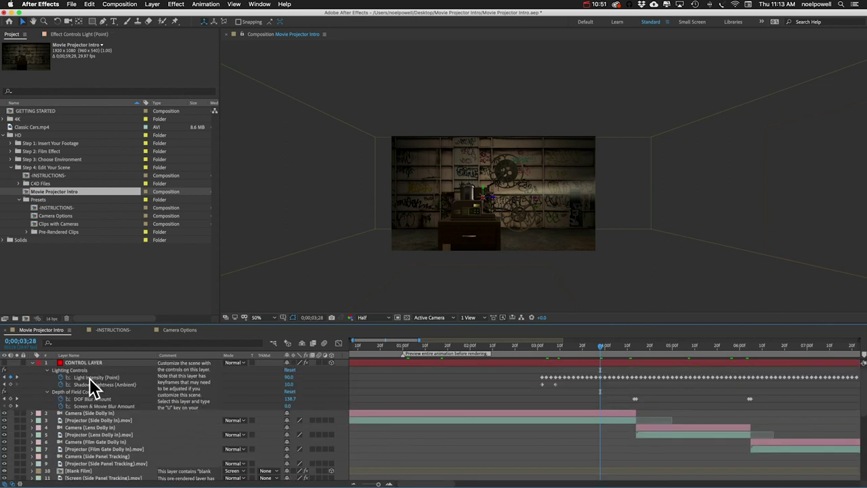
scroll(427, 380, left, 2)
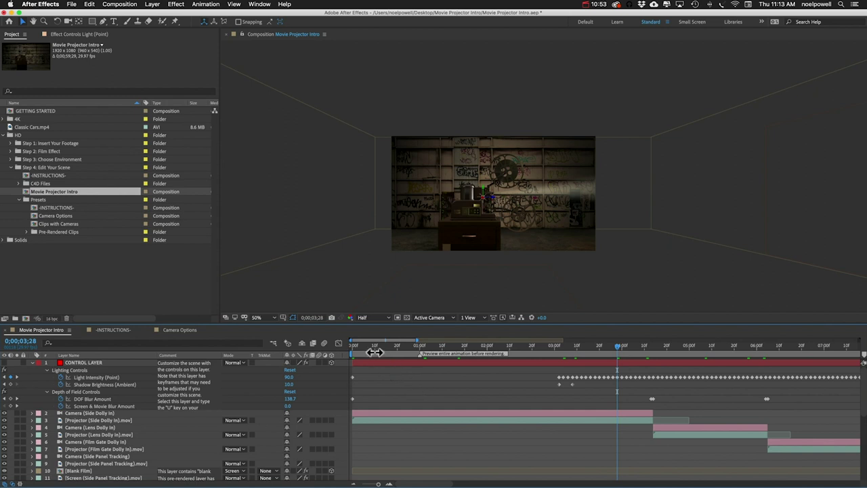
drag(358, 357, 575, 350)
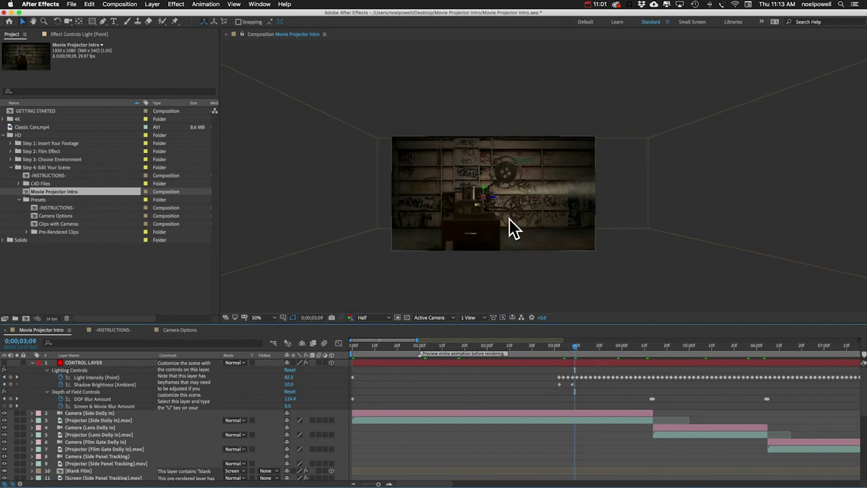
click(576, 348)
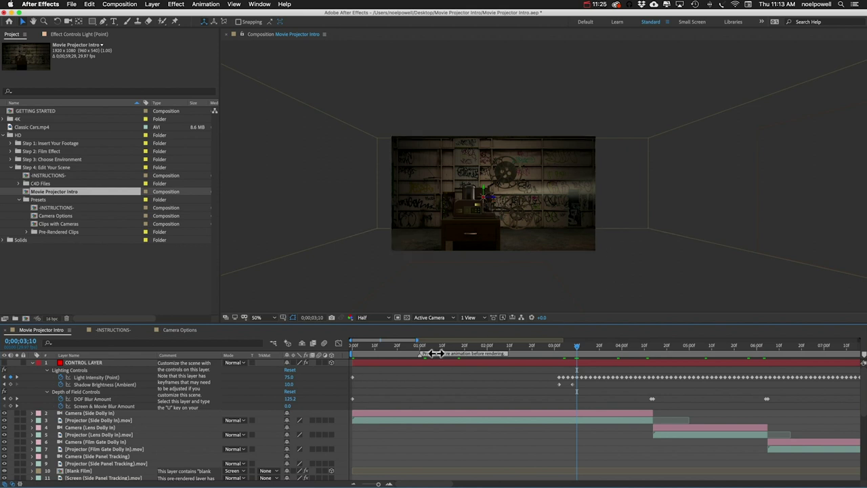
drag(95, 384, 422, 161)
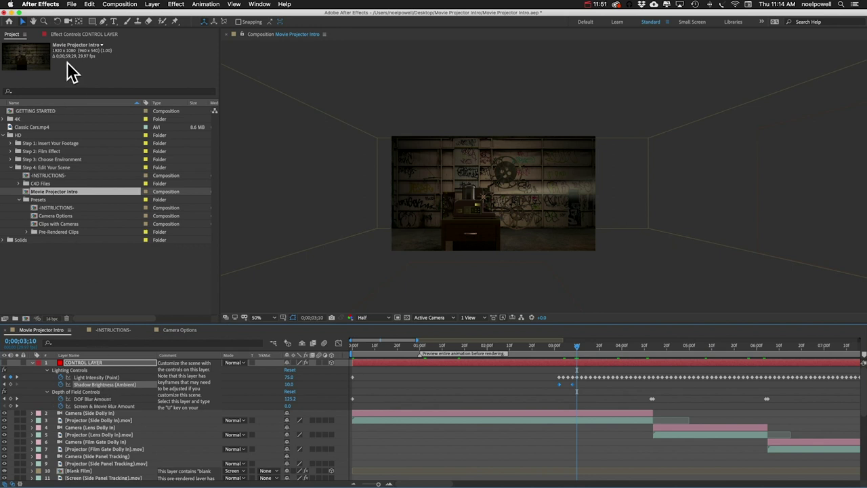
- Show the CONTROL LAYER's Depth of Field Controls at 100% preview and check the Turn on Depth of Field option
click(78, 34)
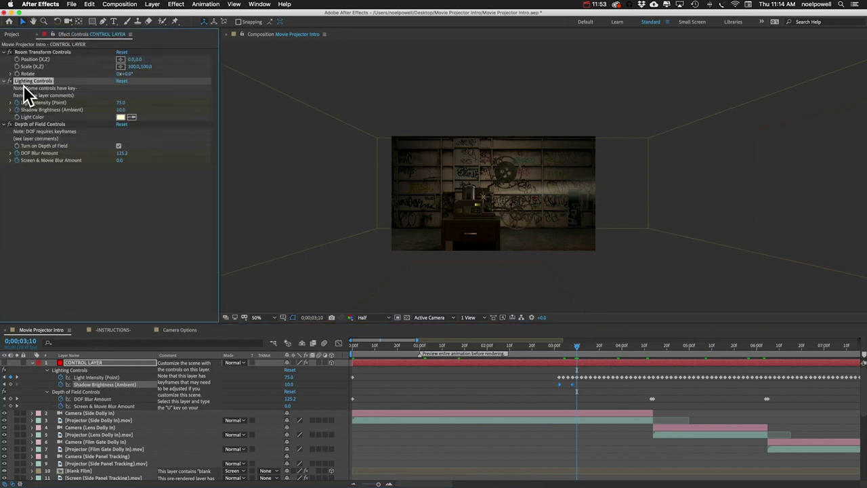
click(28, 125)
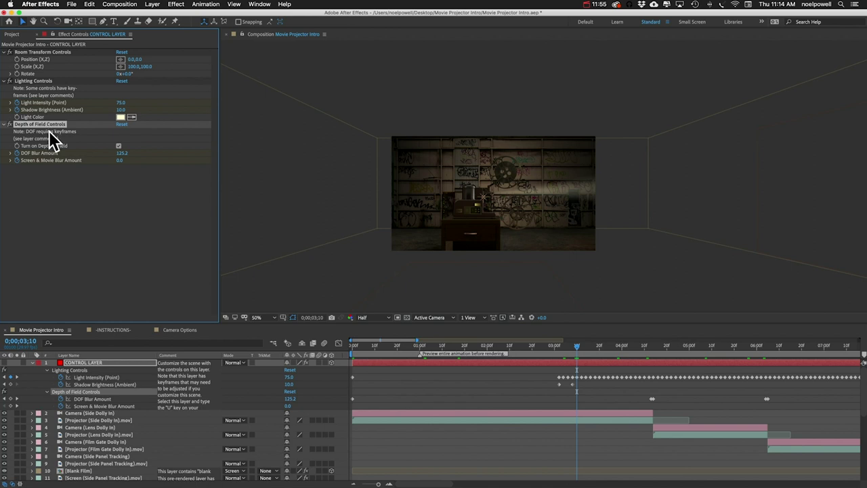
scroll(491, 216, up, 2)
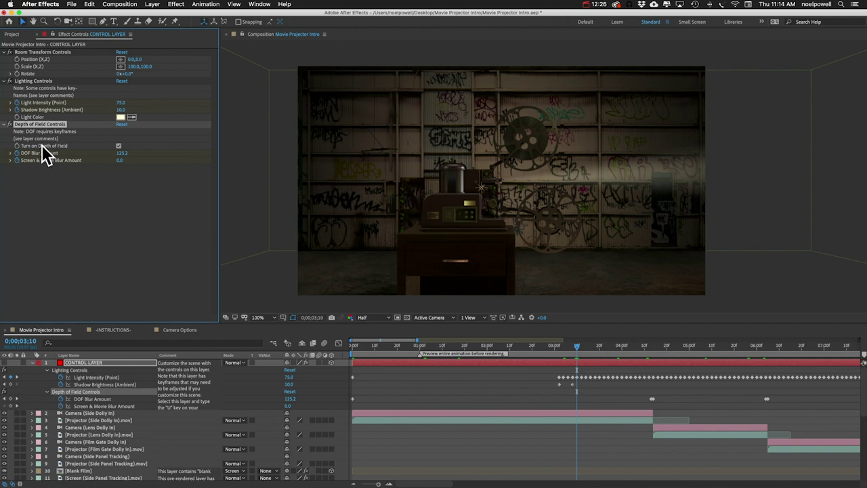
click(118, 146)
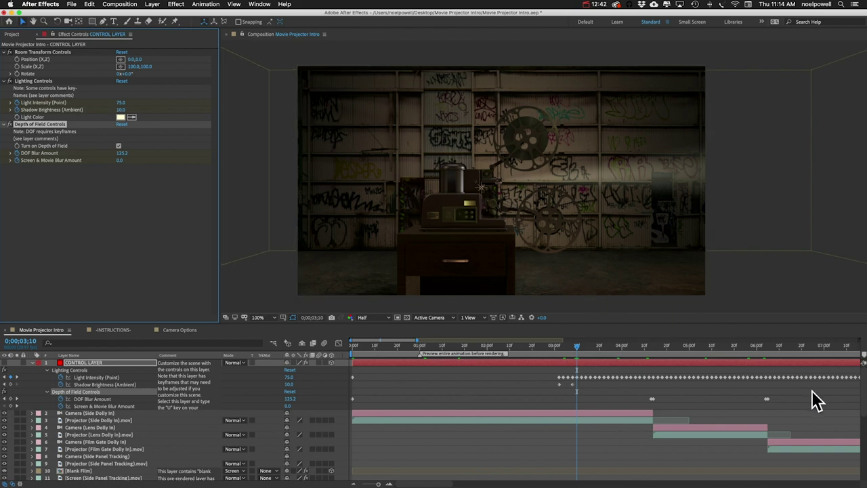
- Set the CONTROL LAYER's DOF Blur Amount to 10 at 0;00;08;19 in the Side Panel Tracking shot
scroll(811, 400, right, 10)
click(630, 346)
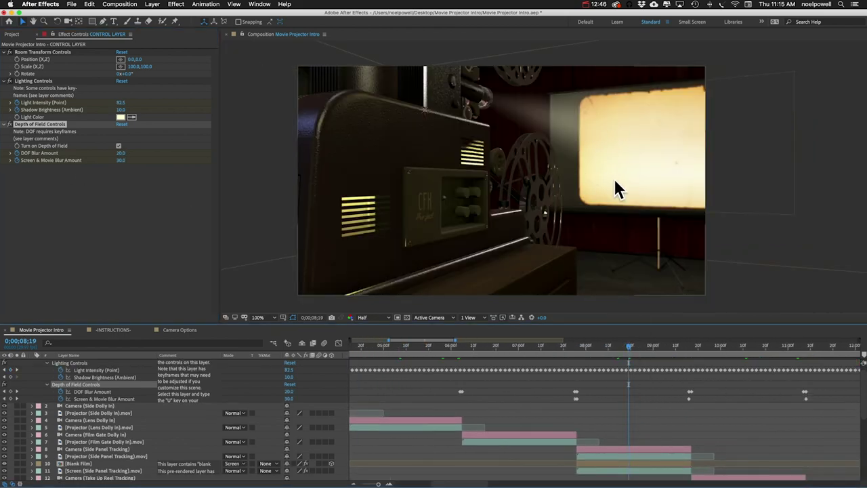
click(44, 156)
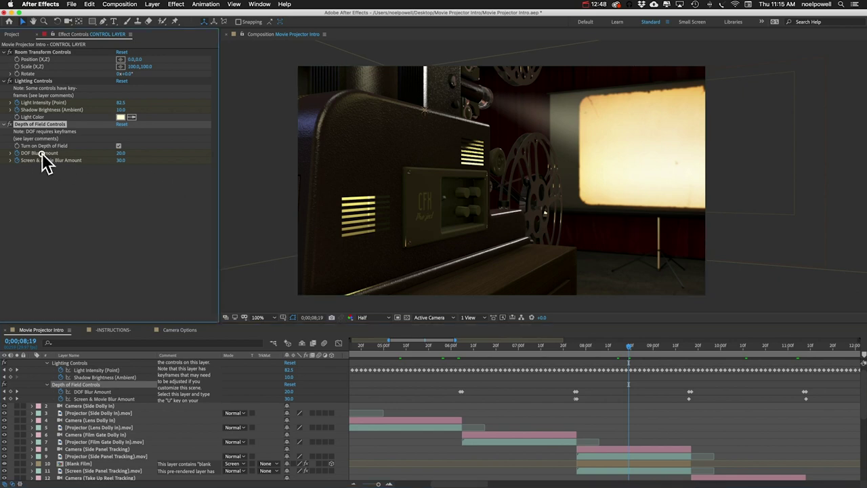
drag(122, 157, 110, 154)
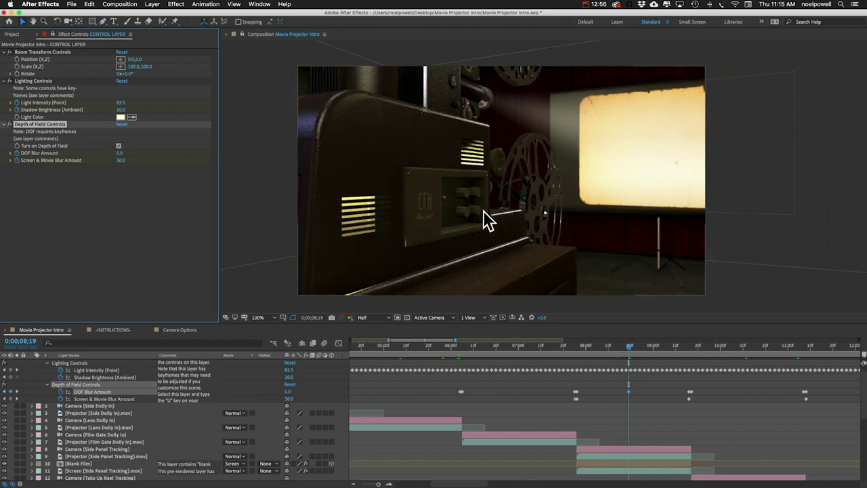
click(119, 154)
text(10)
key(Return)
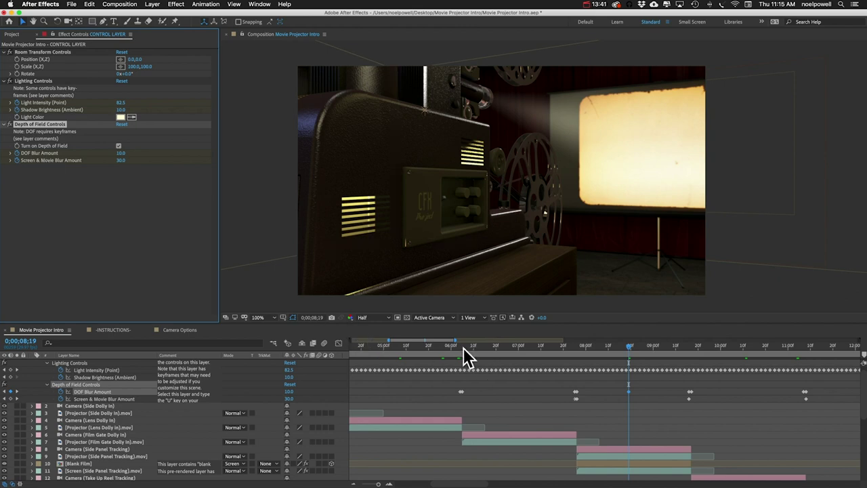
- Preview the depth of field blur at 0;00;07;29 and at 0;00;06;15
drag(461, 347, 582, 347)
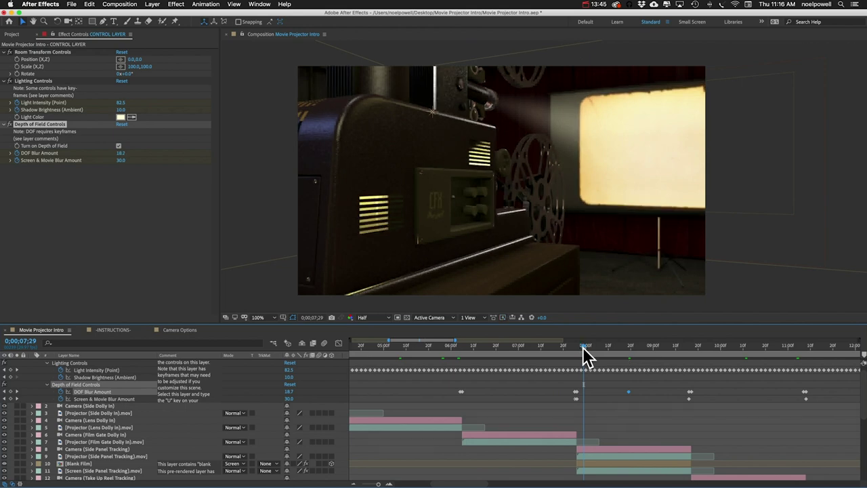
click(484, 348)
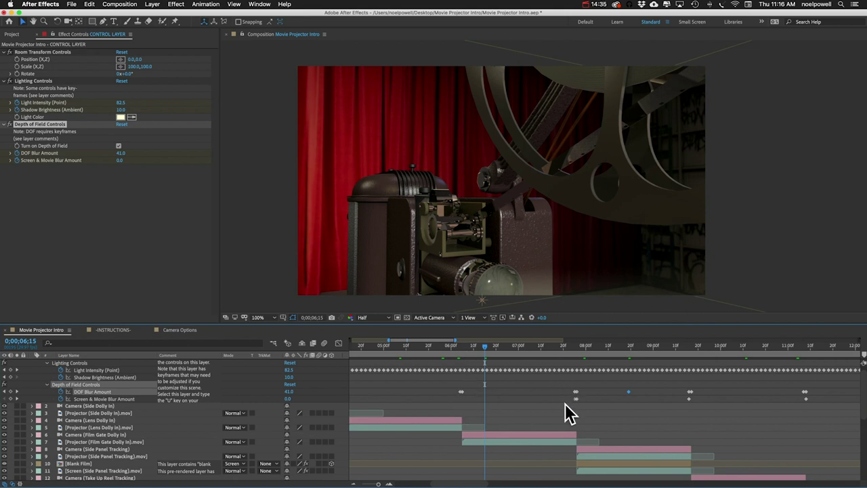
- Try extending the end of the Projector (Film Gate Dolly In).mov layer past its camera, and undo the extension
scroll(580, 438, down, 2)
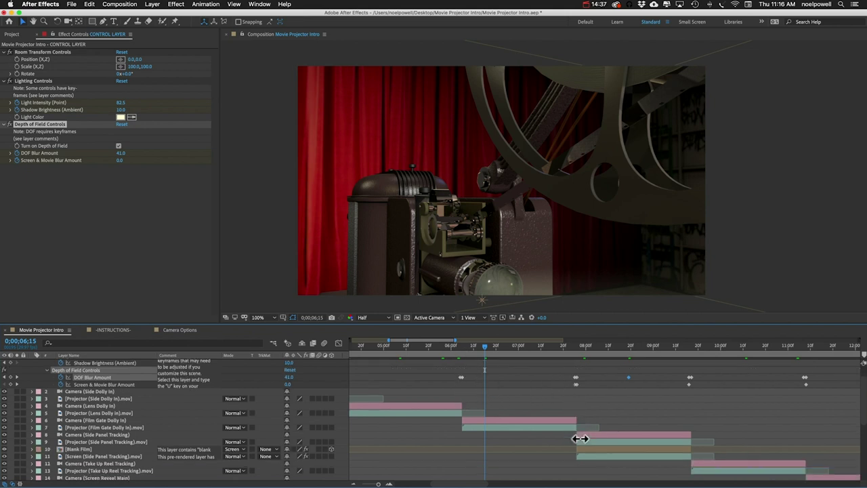
click(581, 427)
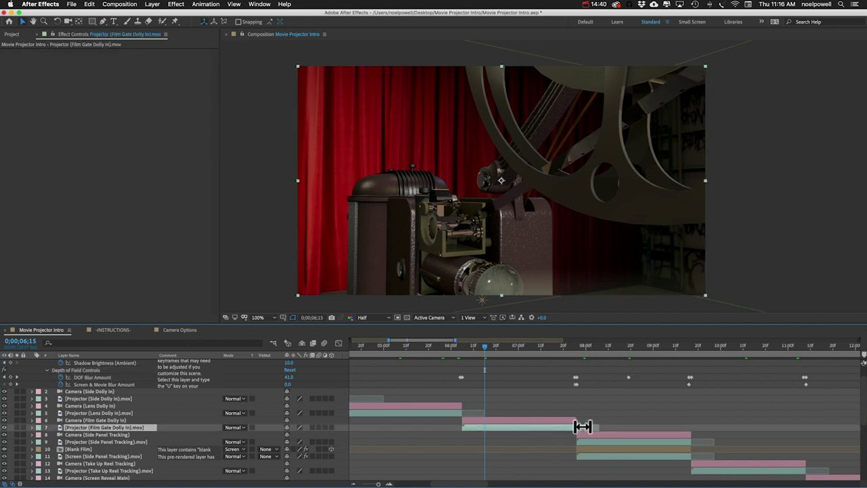
drag(580, 427, 597, 428)
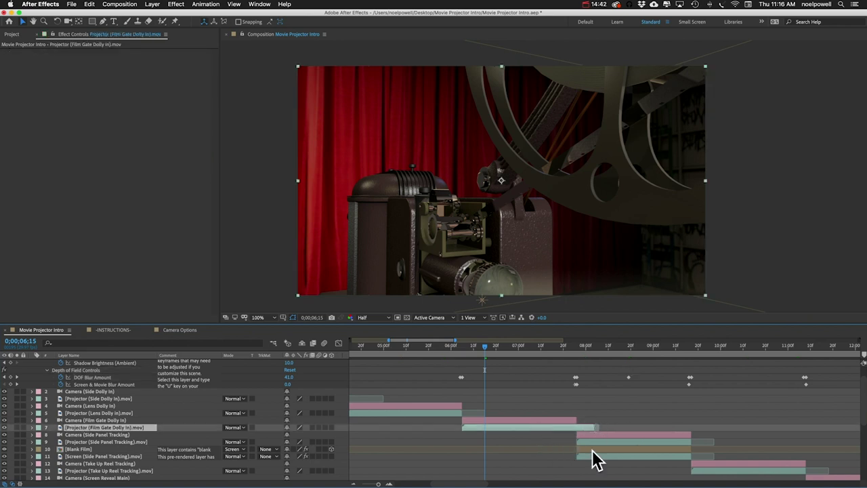
key(super+z)
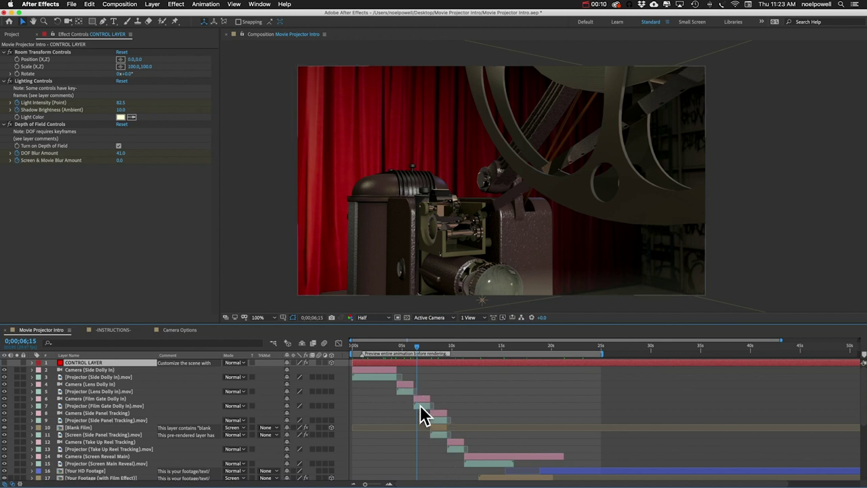
- Open the Clips with Cameras composition from the Presets folder
click(12, 34)
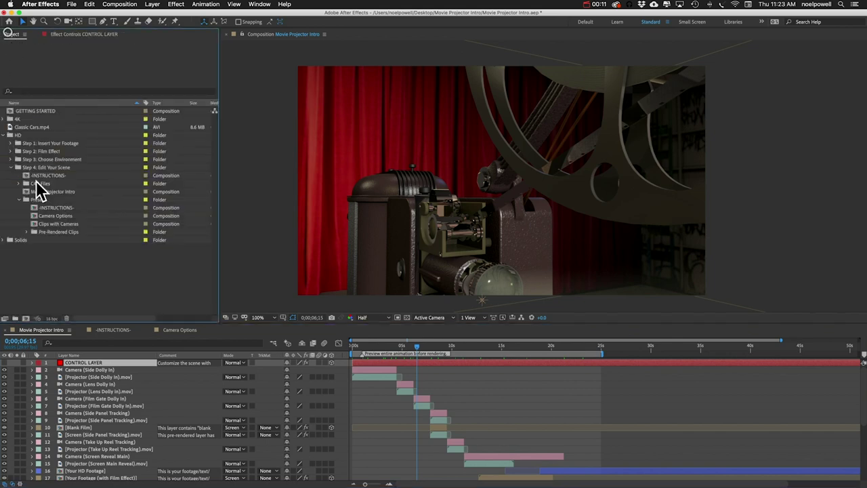
click(51, 225)
double_click(51, 224)
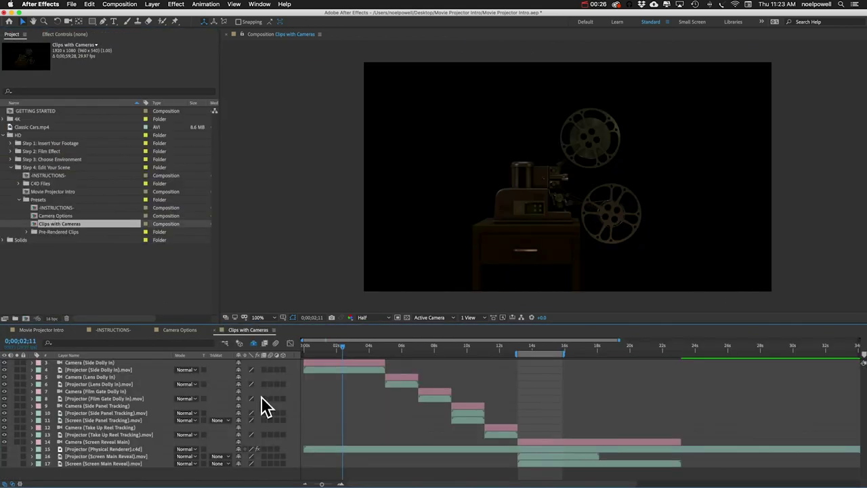
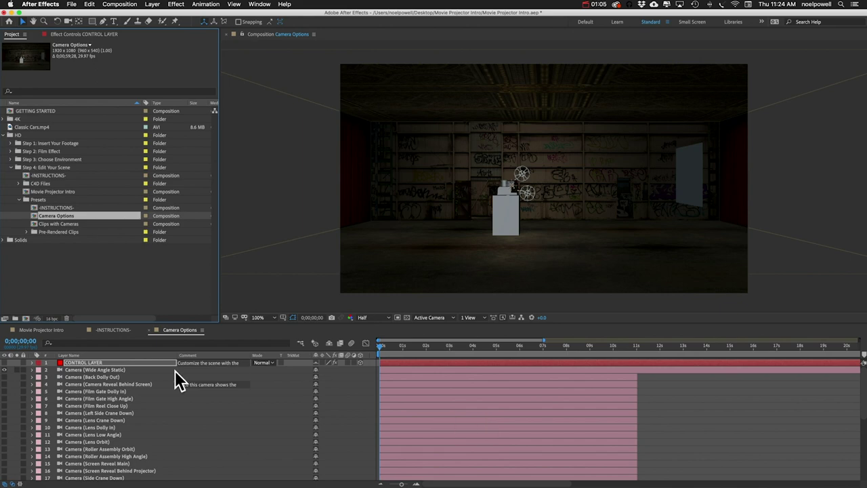
- Return to the Movie Projector Intro composition and scrub through its shots to 0;00;09;09
double_click(40, 191)
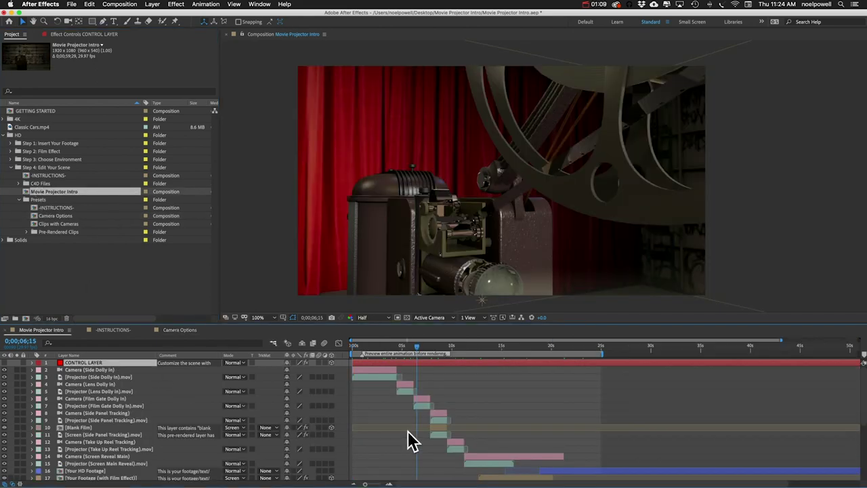
drag(374, 346, 445, 351)
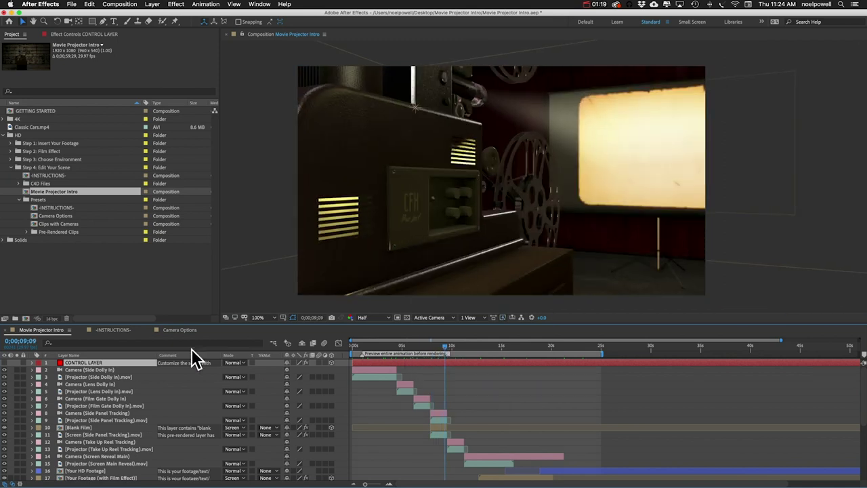
- Switch to the Camera Options composition and look through its list of preset camera layers
click(168, 331)
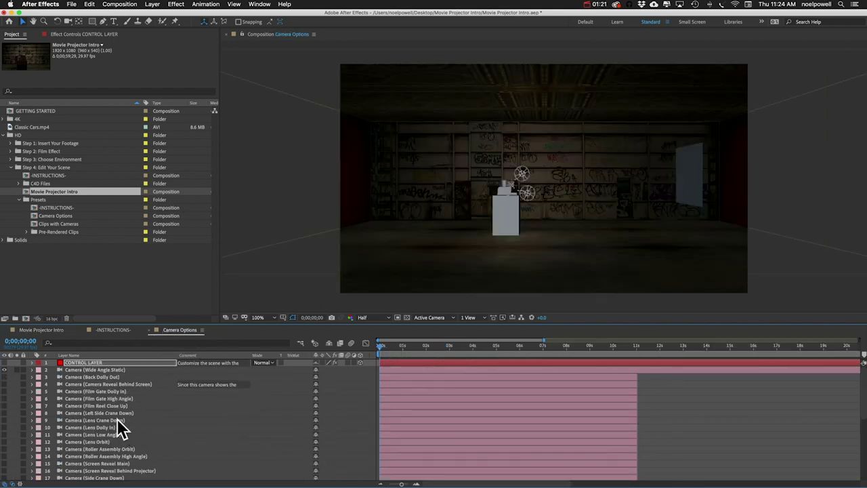
scroll(98, 406, down, 6)
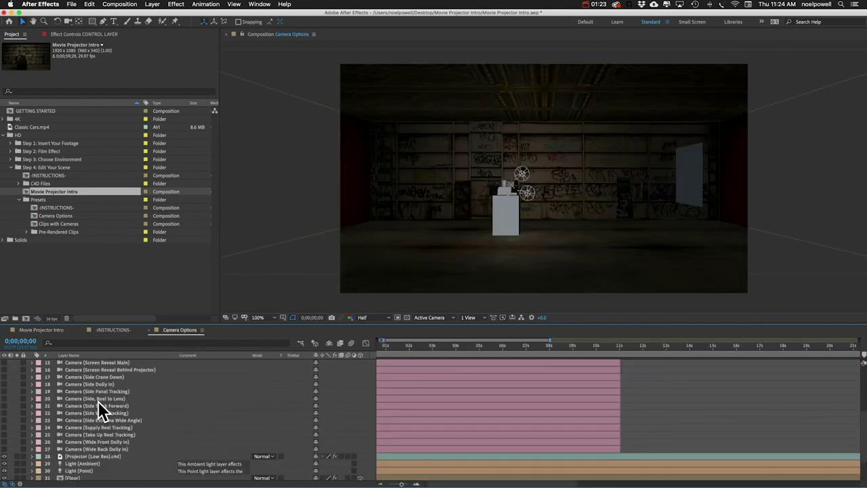
- Show the scene through Camera (Camera Reveal Behind Screen) and scrub its move from the start to 0;00;09;20
scroll(98, 406, up, 6)
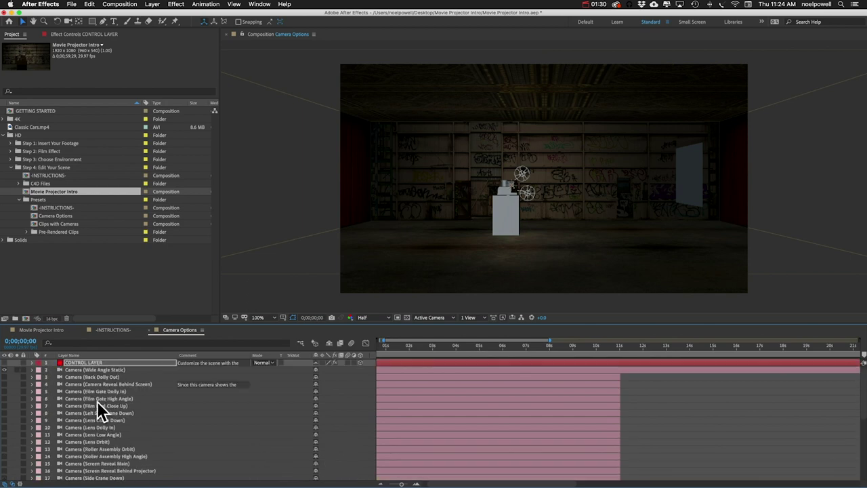
click(4, 384)
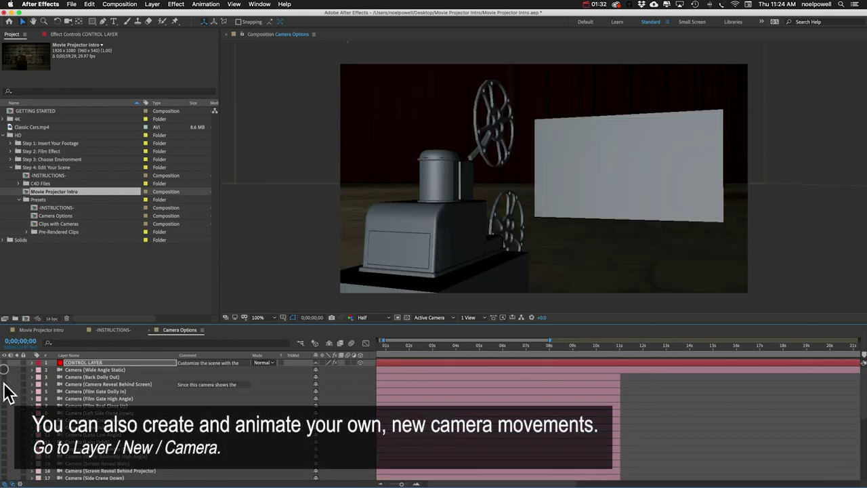
drag(376, 346, 605, 349)
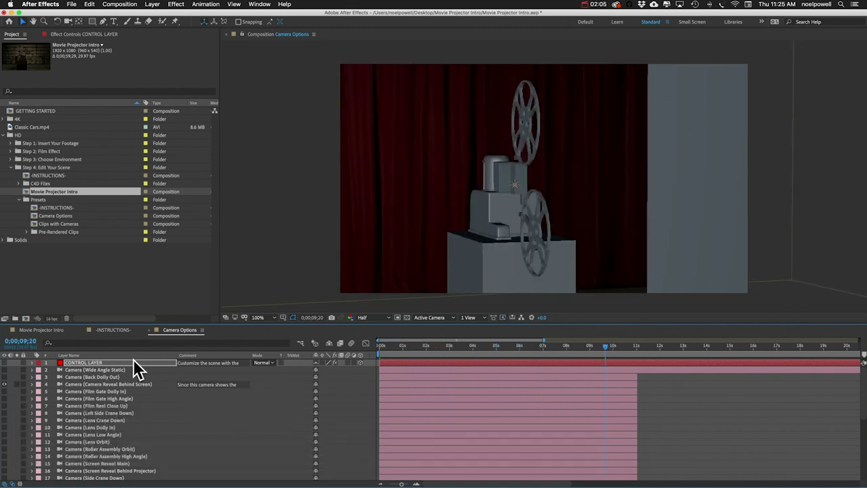
- Reveal the keyframed properties of Camera (Camera Reveal Behind Screen) and scrub back to 0;00;03;25
click(102, 384)
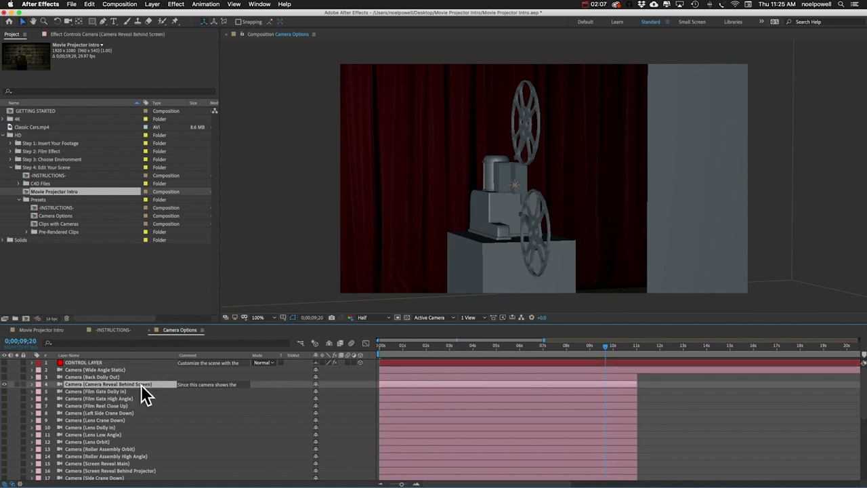
key(u)
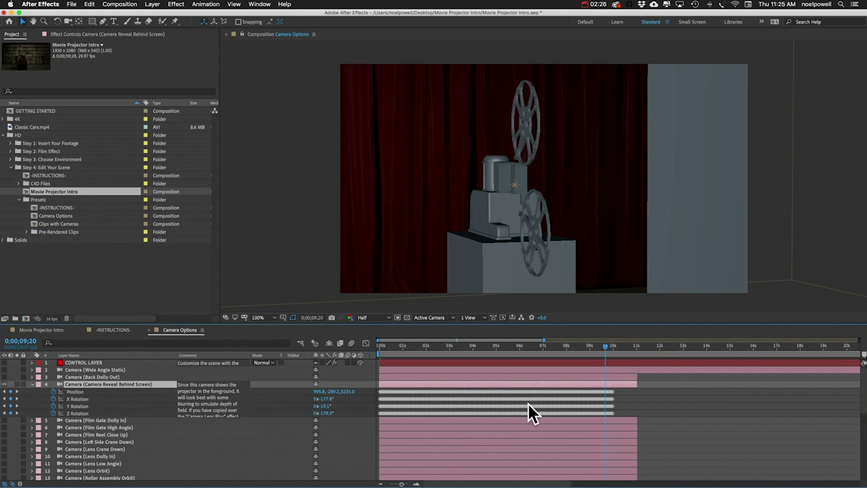
mouse_move(607, 346)
mouse_down()
mouse_move(393, 351)
mouse_move(591, 349)
mouse_up()
drag(505, 348, 480, 357)
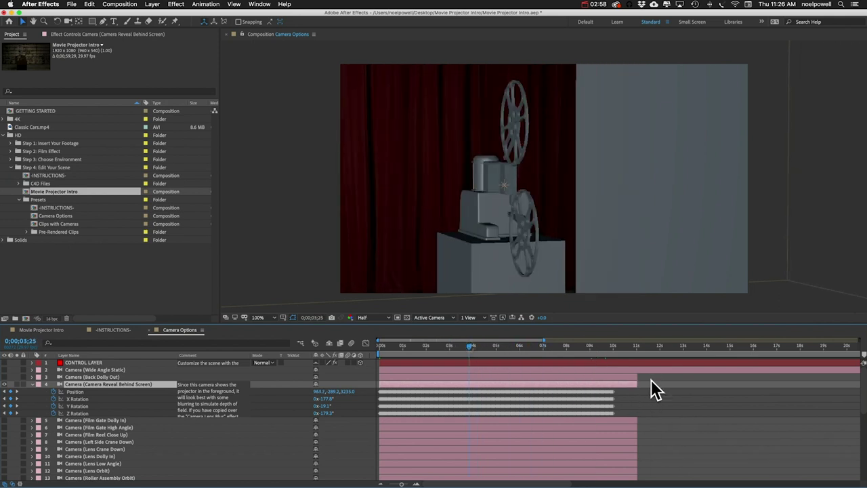
- Try trimming the Camera Reveal Behind Screen layer to start at 0;00;03;25, compressing its keyframes to fit, and preview to 0;00;05;25
drag(637, 385, 542, 383)
drag(380, 387, 470, 384)
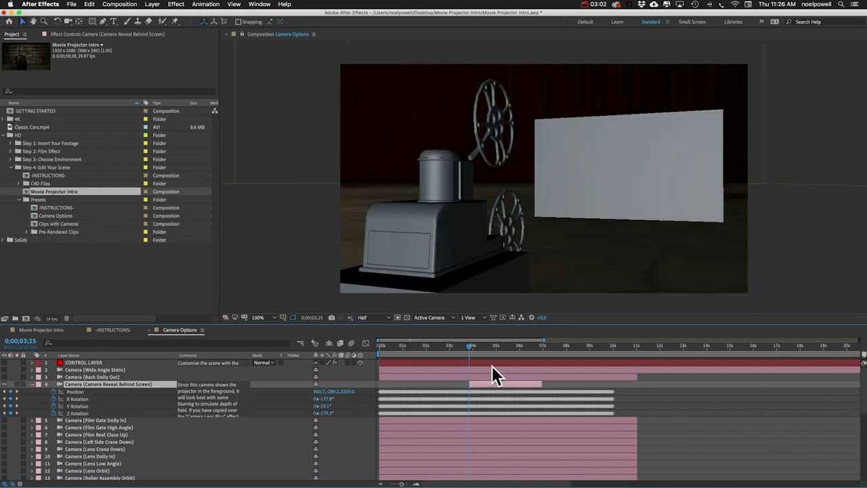
drag(640, 400, 381, 420)
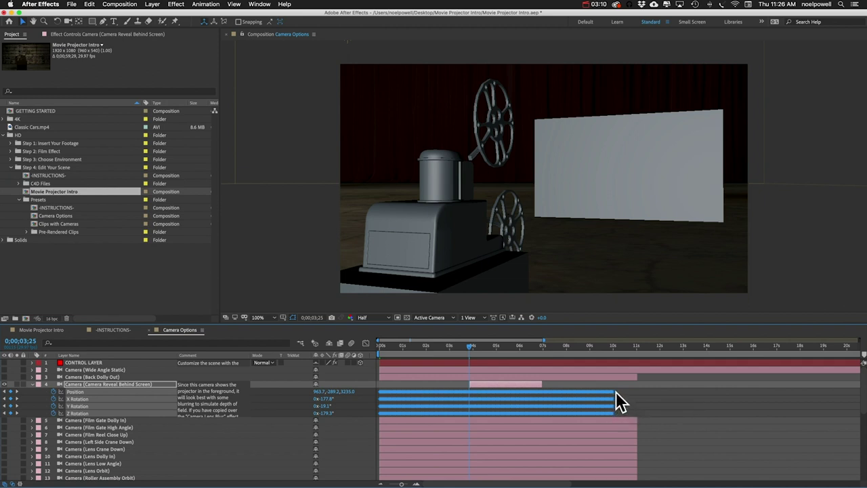
mouse_move(615, 391)
mouse_down()
mouse_move(441, 392)
mouse_move(602, 392)
mouse_up()
drag(660, 401, 501, 398)
click(533, 385)
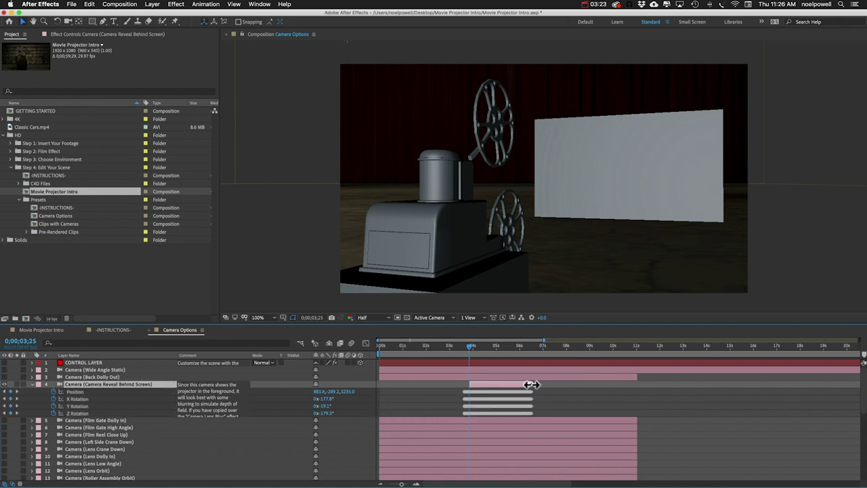
drag(472, 347, 518, 353)
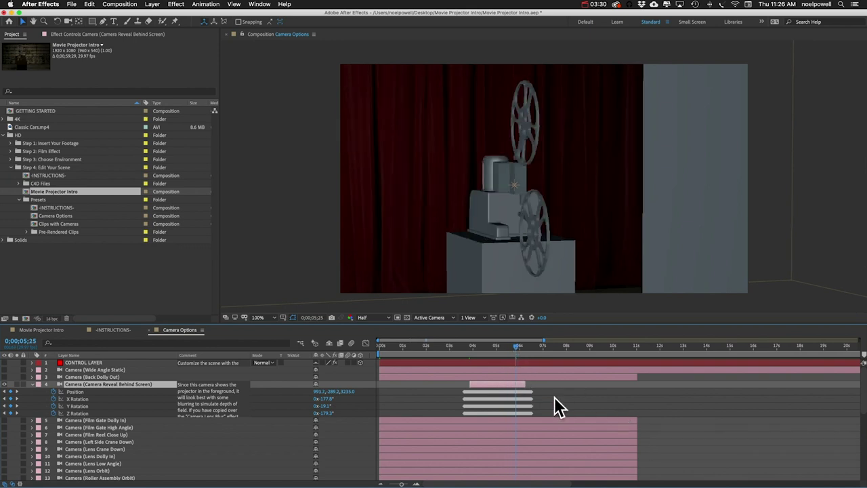
- Undo the keyframe compression and the trims on the Camera Reveal Behind Screen layer
key(super+z)
key(super+z)
key(super+z)
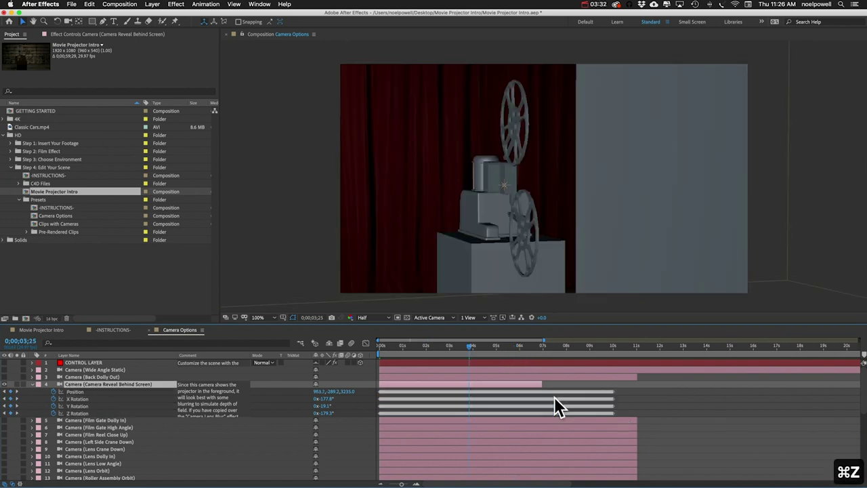
key(super+z)
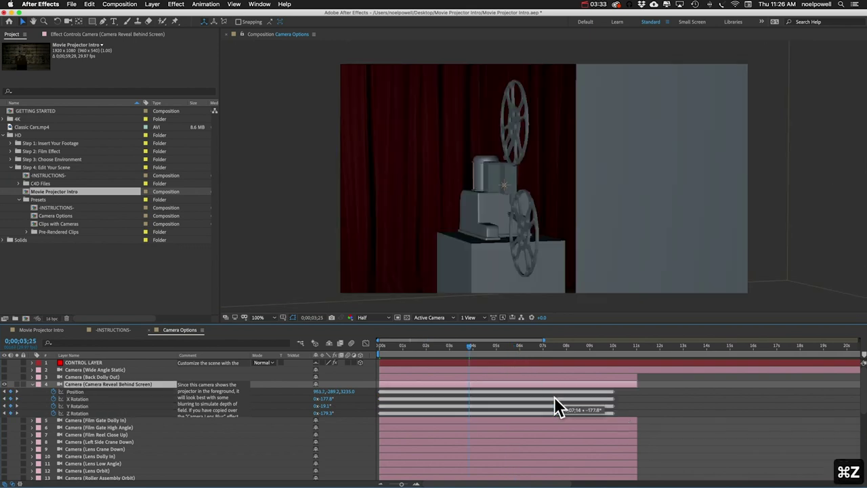
- Scrub the camera move from the start to 0;00;10;00 and extend the Camera Reveal Behind Screen layer's end to about 17 seconds
click(382, 346)
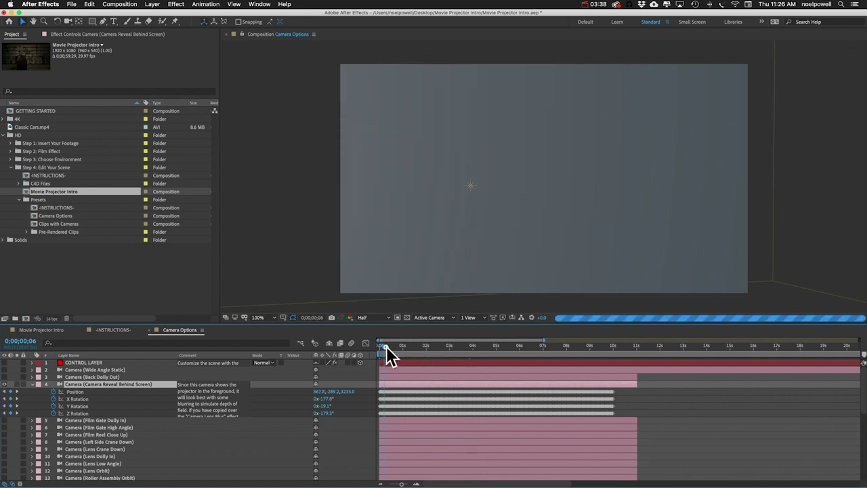
drag(386, 346, 613, 356)
drag(642, 385, 776, 388)
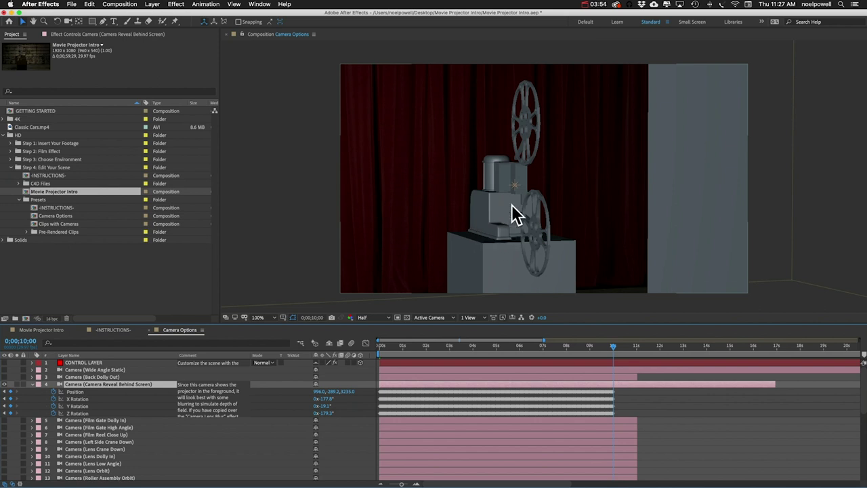
- Expand the Camera Reveal Behind Screen layer's Camera Options and reduce its Zoom to 4696.3 pixels
click(32, 384)
click(31, 384)
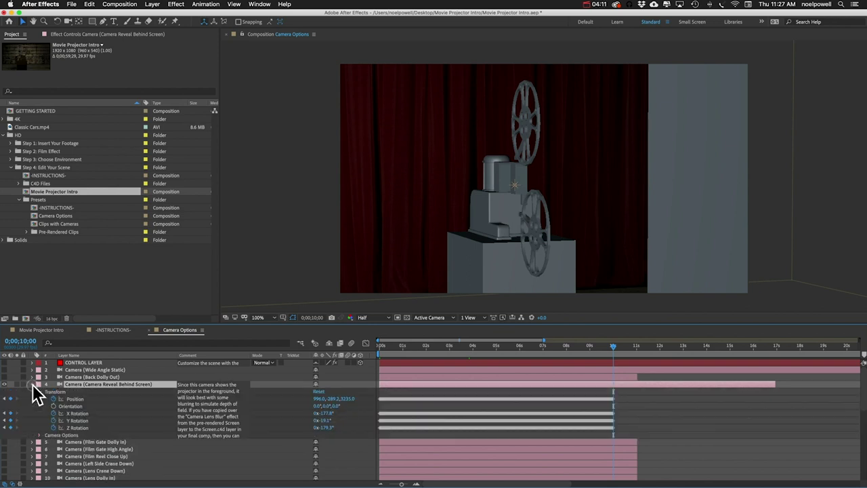
click(39, 435)
scroll(53, 435, down, 3)
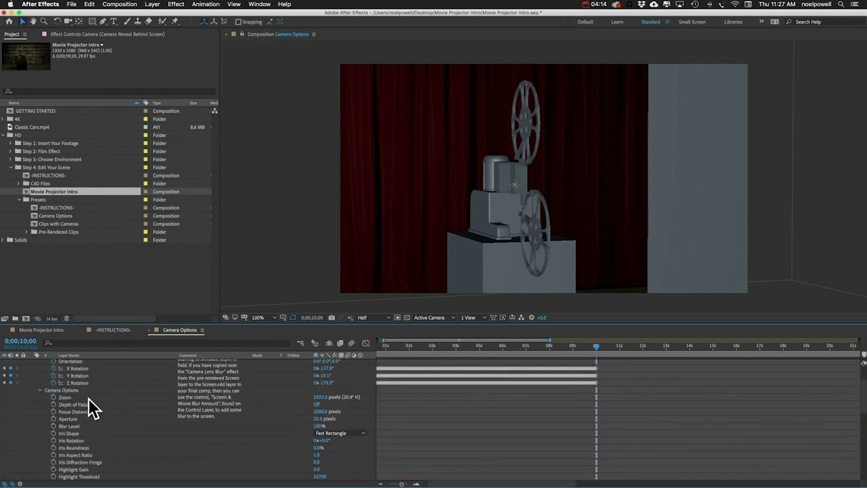
drag(321, 397, 69, 411)
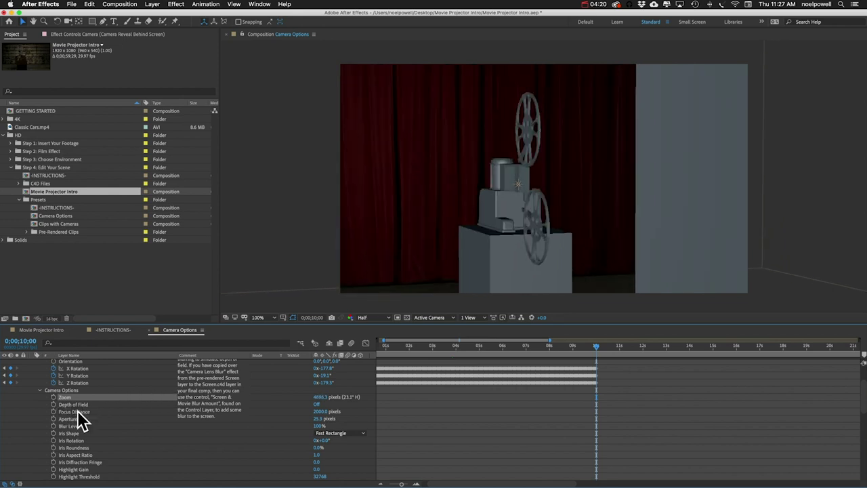
- Select all Position keyframes of the Camera Reveal Behind Screen layer and, at 0;00;08;29, shift its Position to bring the camera closer to the projector
scroll(446, 378, up, 3)
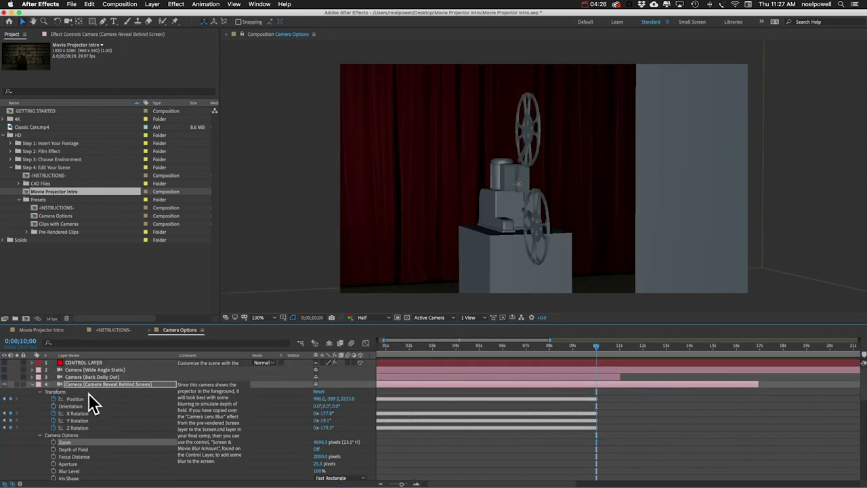
click(75, 399)
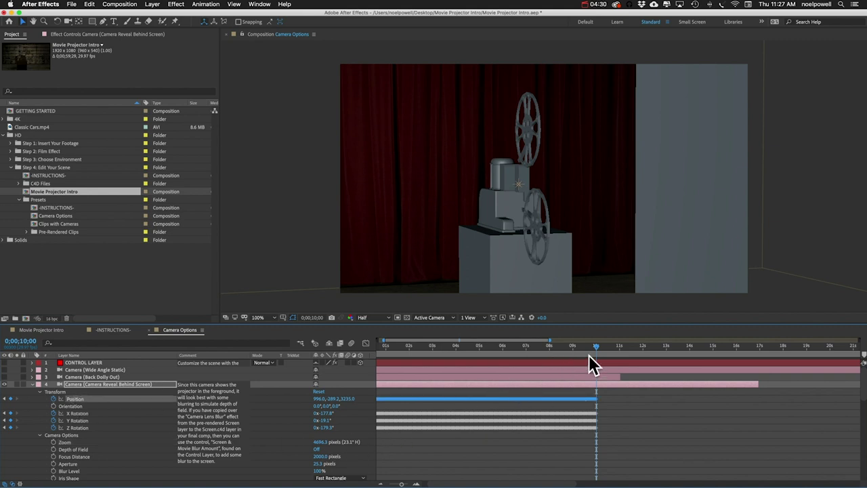
drag(567, 344, 569, 344)
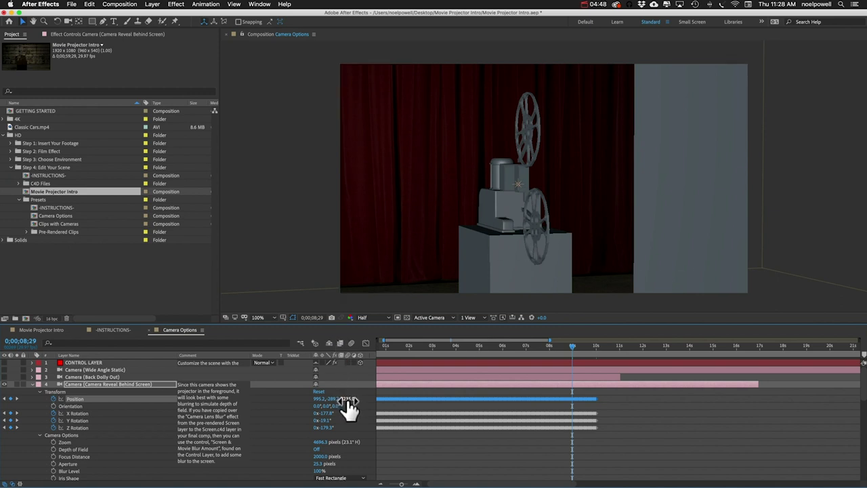
drag(348, 403, 305, 399)
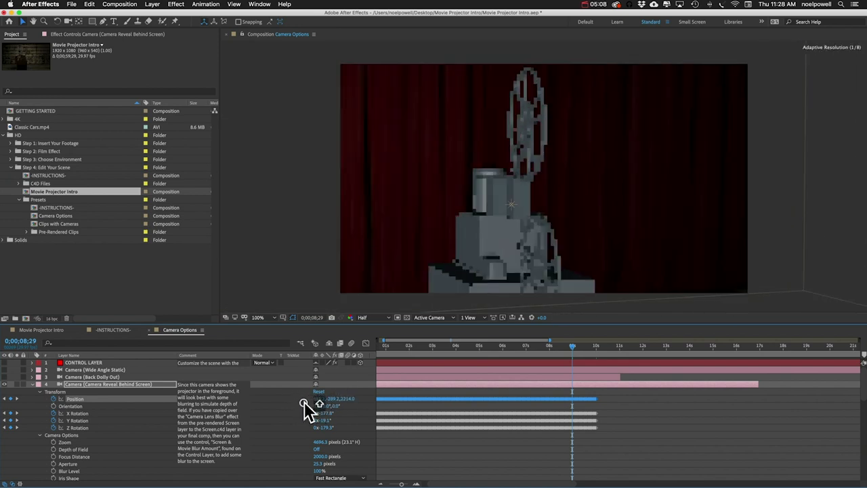
- Return to 0;00;00;00, move Camera (Lens Crane Down) directly below CONTROL LAYER, and make it visible
drag(391, 346, 357, 339)
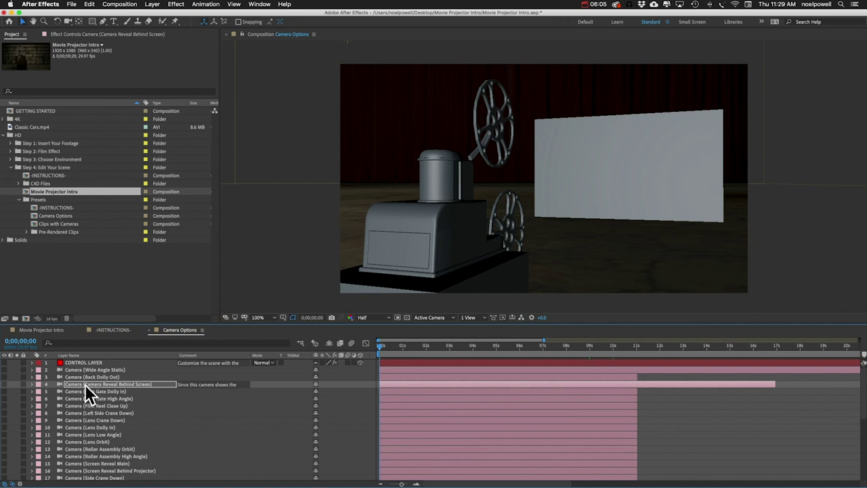
click(76, 419)
drag(67, 420, 73, 367)
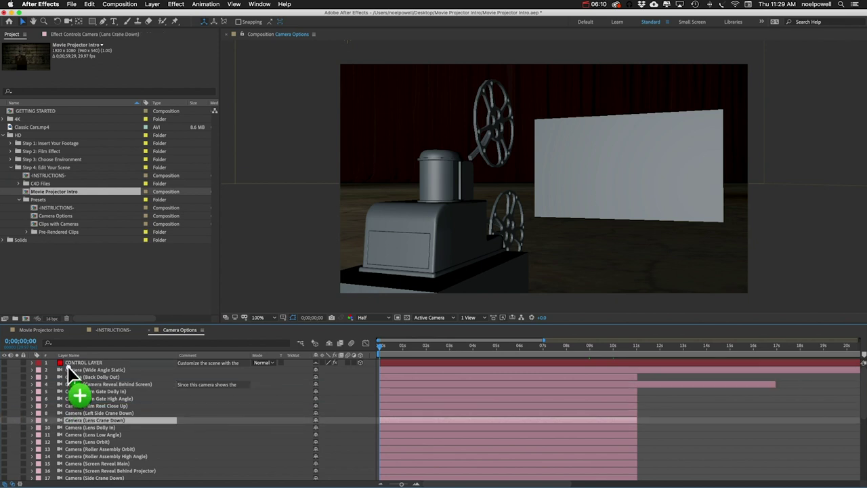
click(4, 369)
- Move Camera (Side, Reel to Lens) and Camera (Screen Reveal Behind Projector) directly below Camera (Lens Crane Down) and make both visible
scroll(73, 433, down, 3)
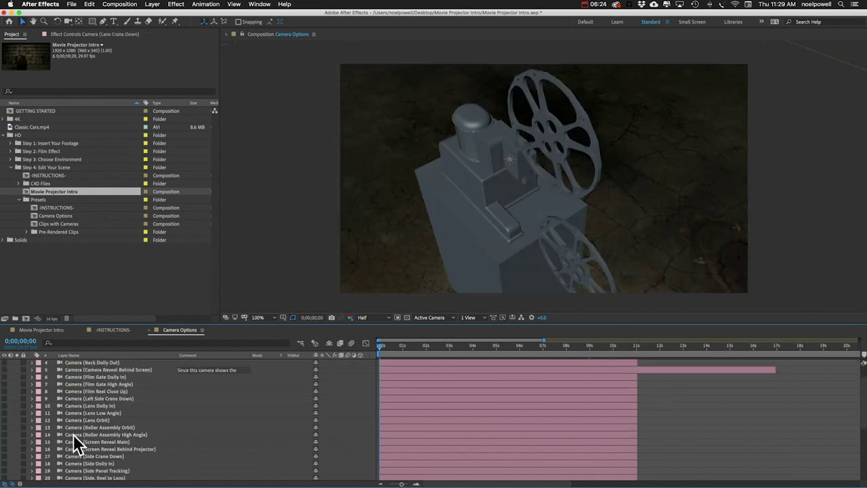
click(108, 463)
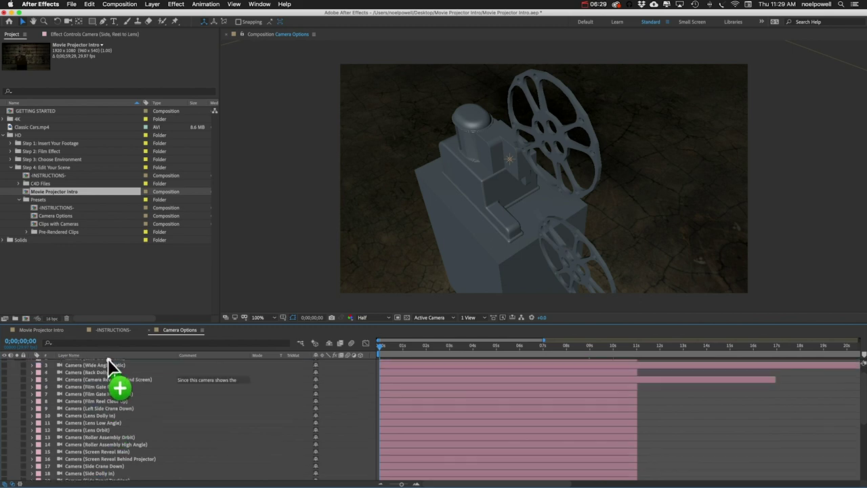
drag(116, 387, 109, 376)
scroll(112, 407, down, 4)
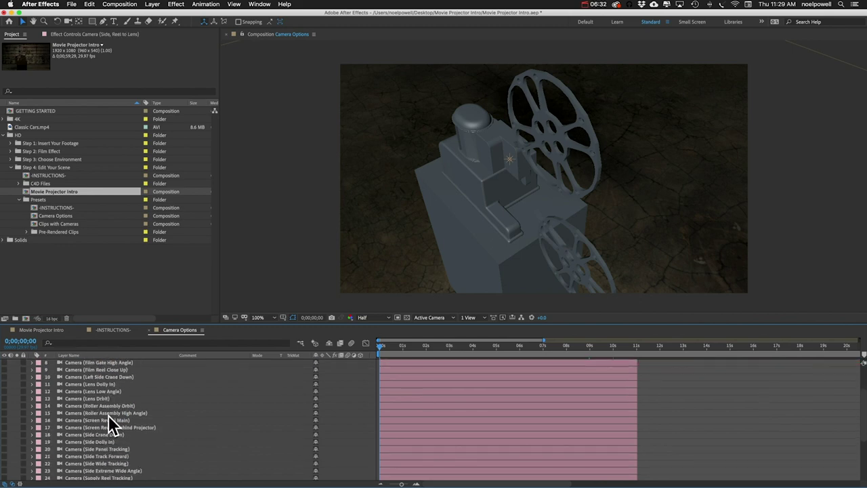
drag(108, 429, 99, 384)
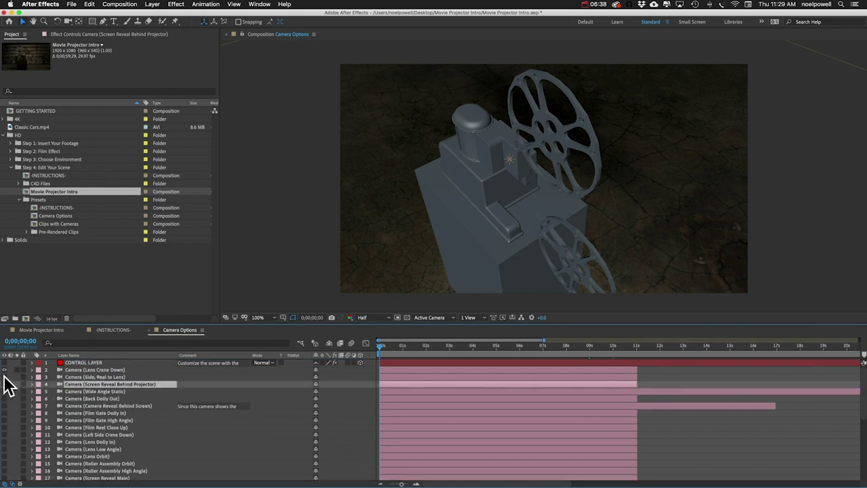
click(4, 384)
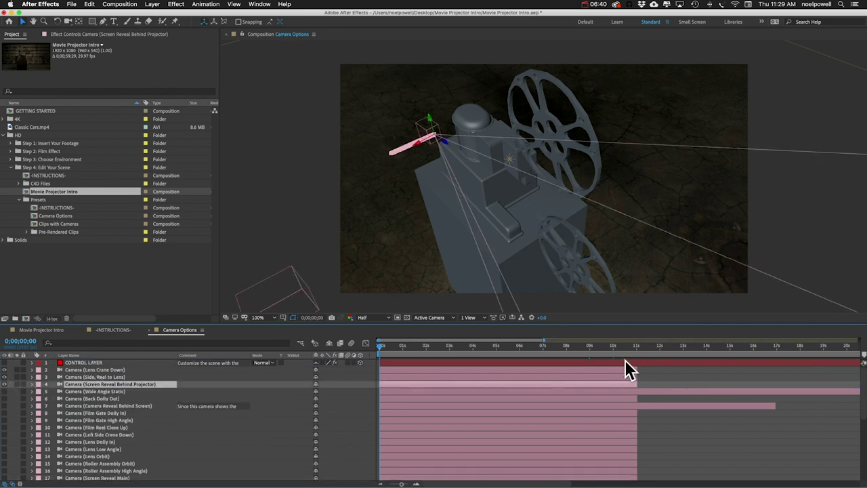
- Trim the three visible cameras to run end to end, cutting at about 3.5, 6 and 9 seconds, and preview the start
drag(637, 369, 548, 366)
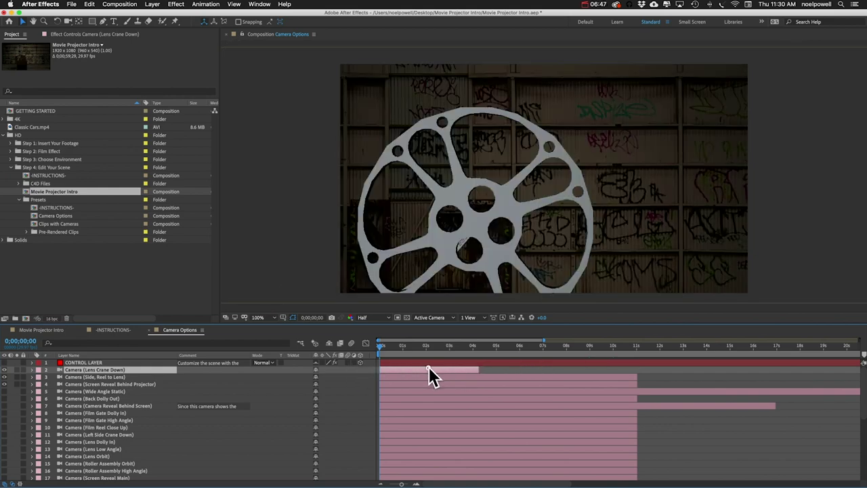
drag(637, 377, 597, 377)
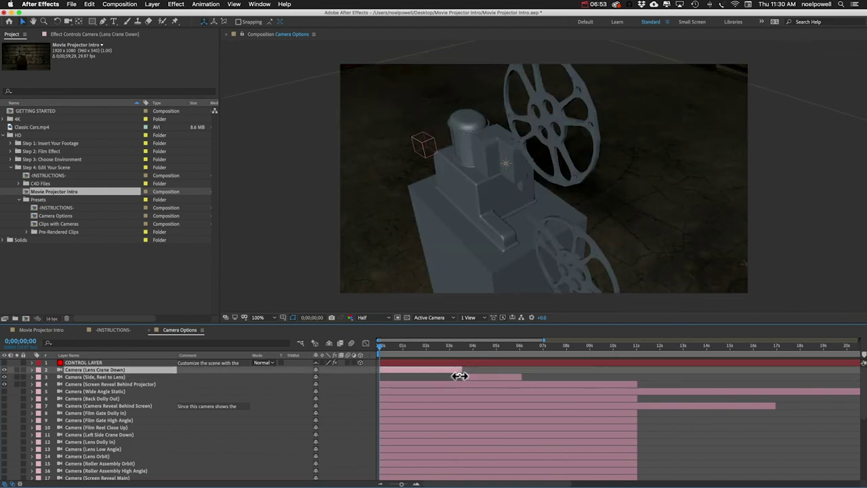
click(363, 384)
drag(380, 384, 465, 384)
drag(639, 385, 531, 388)
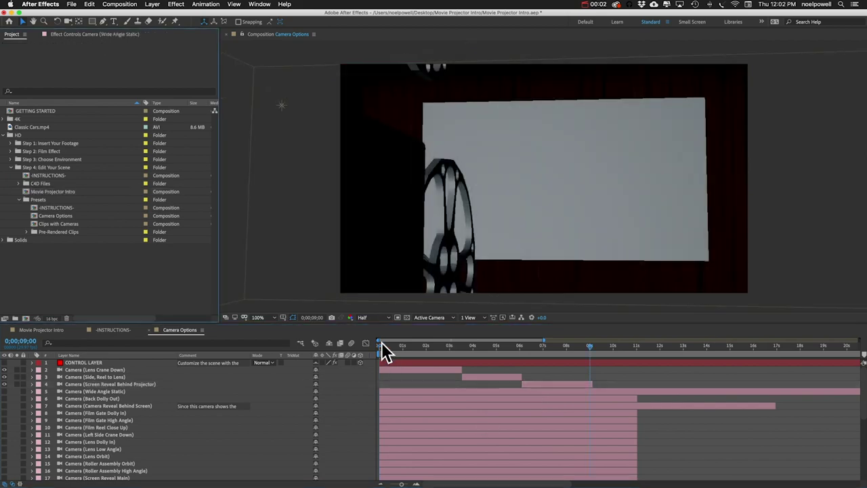
mouse_move(384, 347)
mouse_down()
mouse_move(567, 349)
mouse_move(389, 340)
mouse_up()
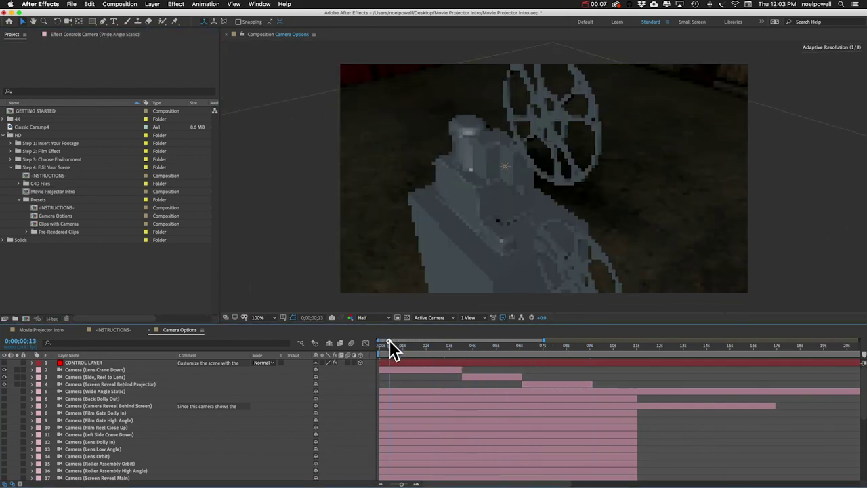
- Copy the three sequenced camera layers into the Movie Projector Intro composition
click(89, 371)
shift+click(89, 383)
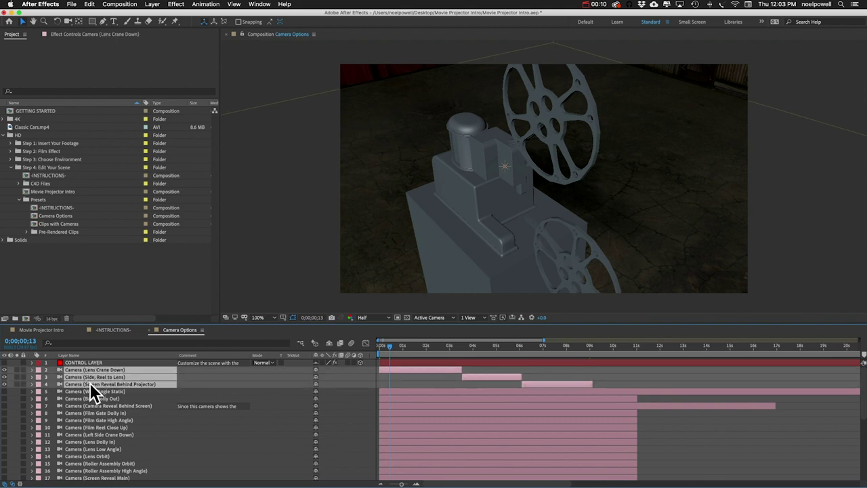
double_click(42, 190)
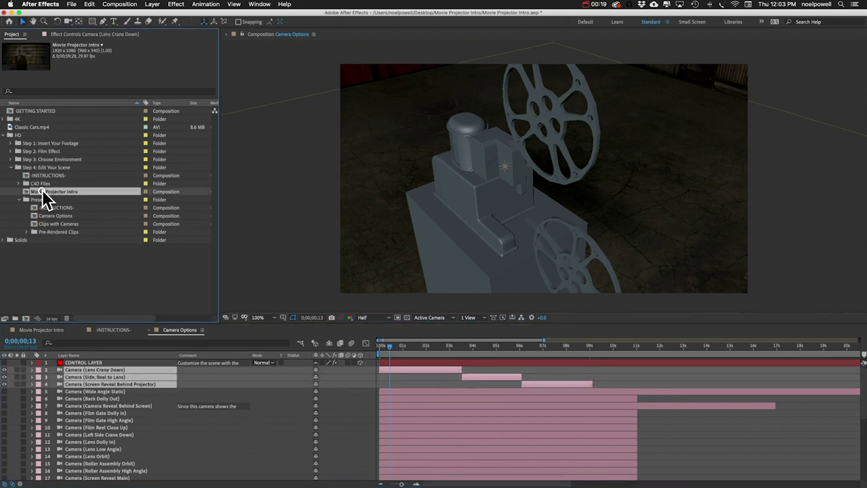
key(super+v)
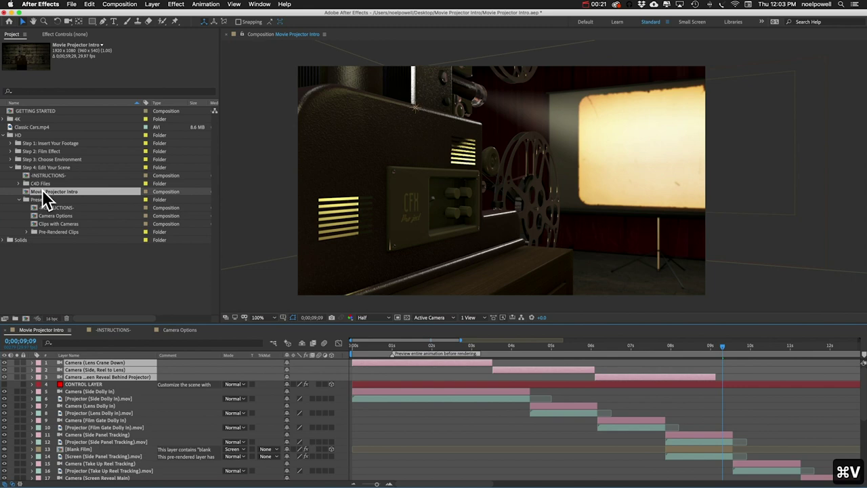
- Expand the C4D Files folder and examine its projector and screen files, including the low-res, physical and standard renderer versions
click(92, 398)
click(98, 413)
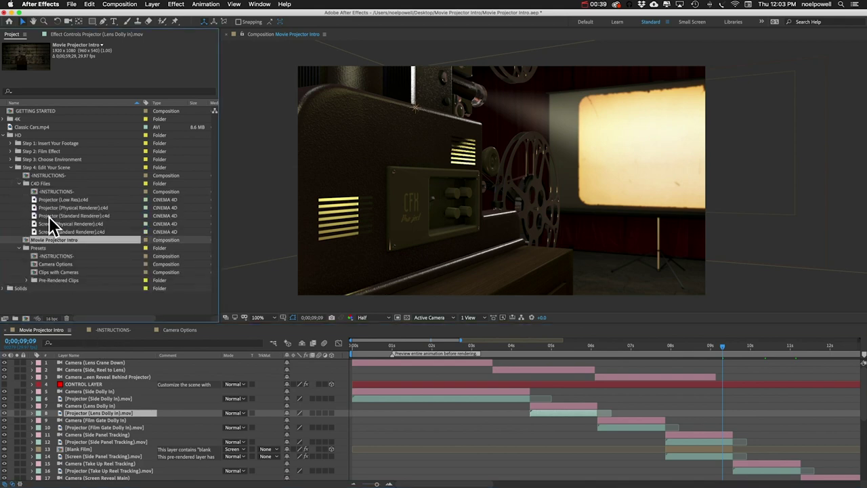
click(34, 184)
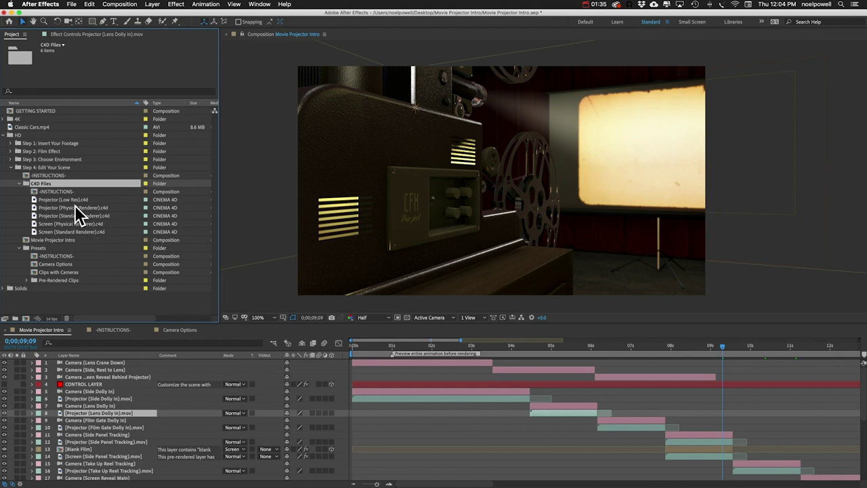
click(57, 199)
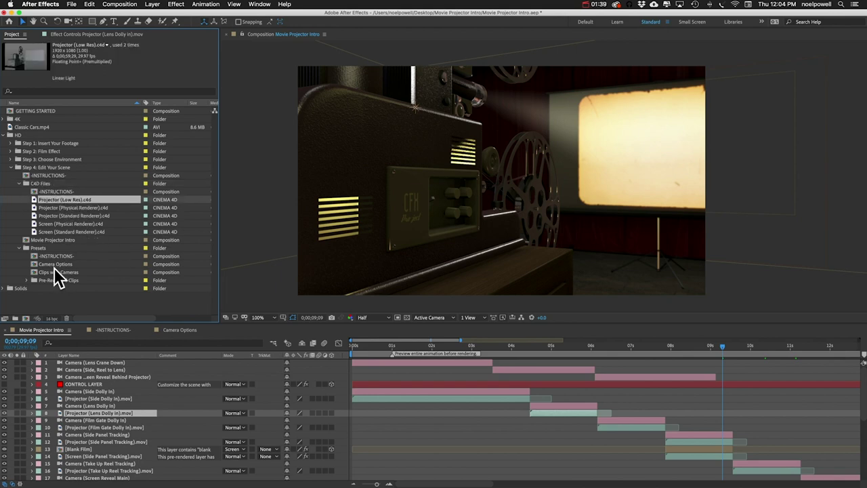
click(51, 264)
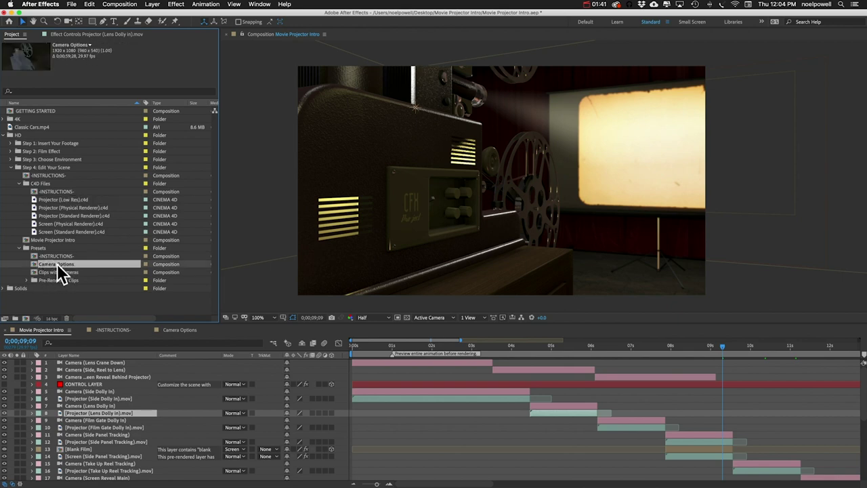
click(70, 208)
click(68, 224)
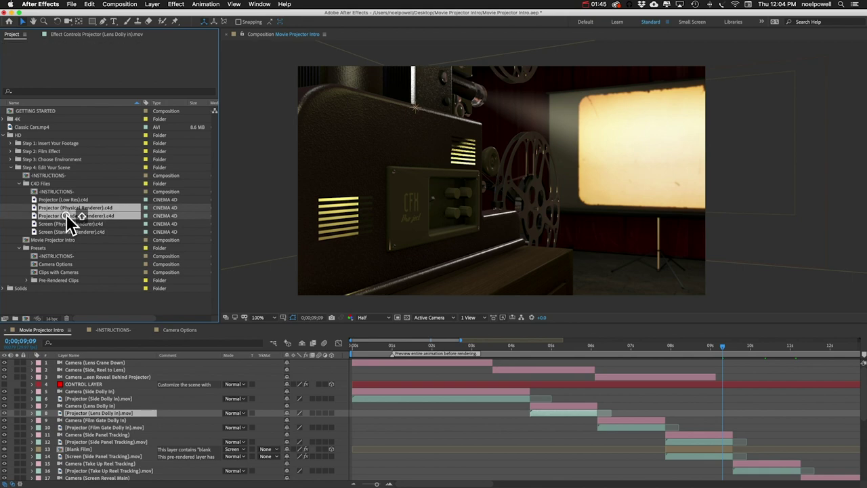
shift+click(68, 232)
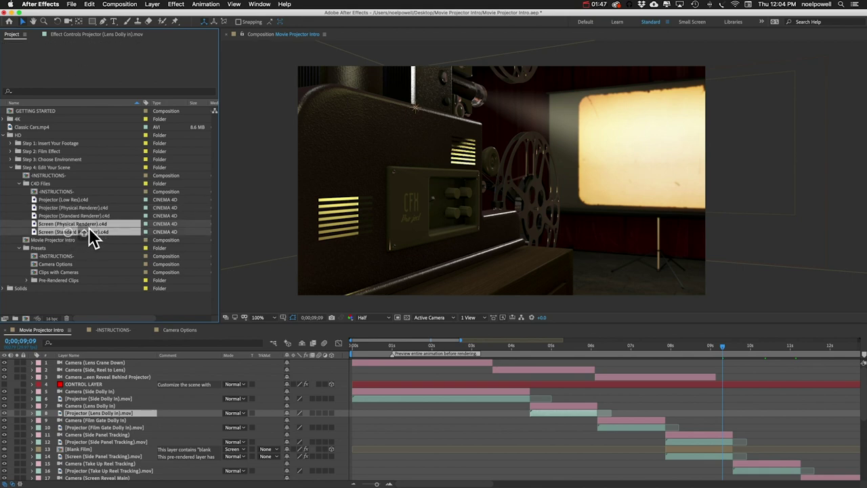
click(71, 207)
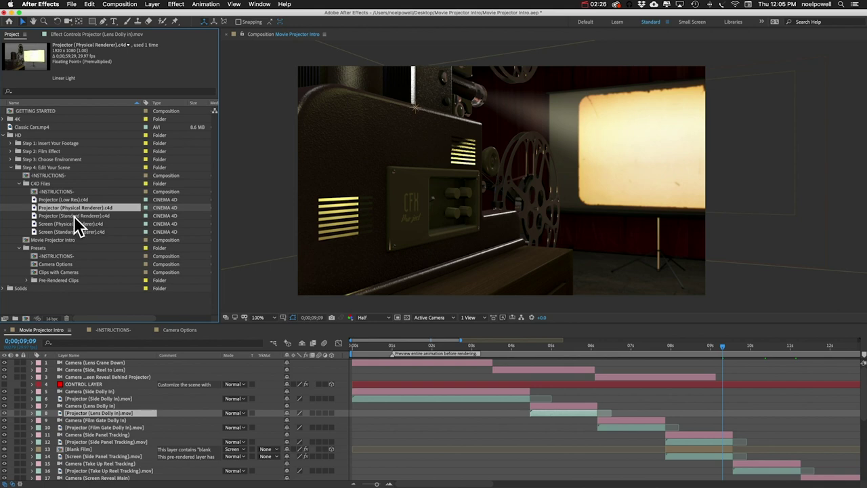
click(73, 216)
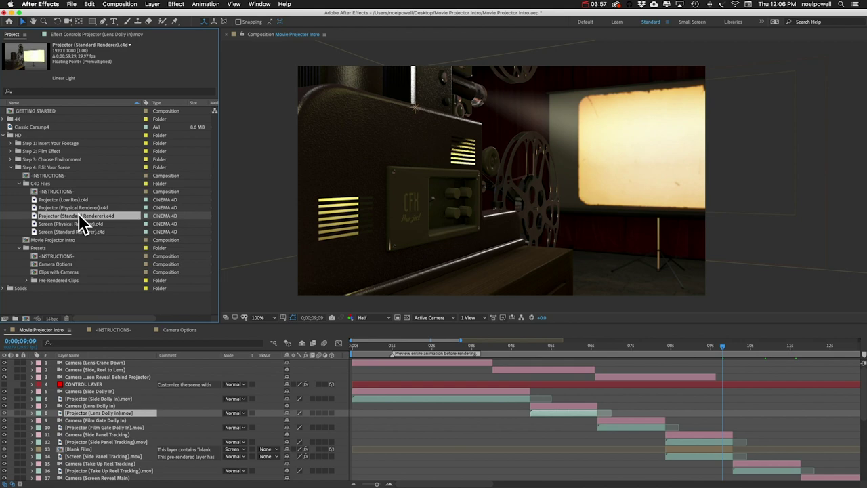
click(78, 207)
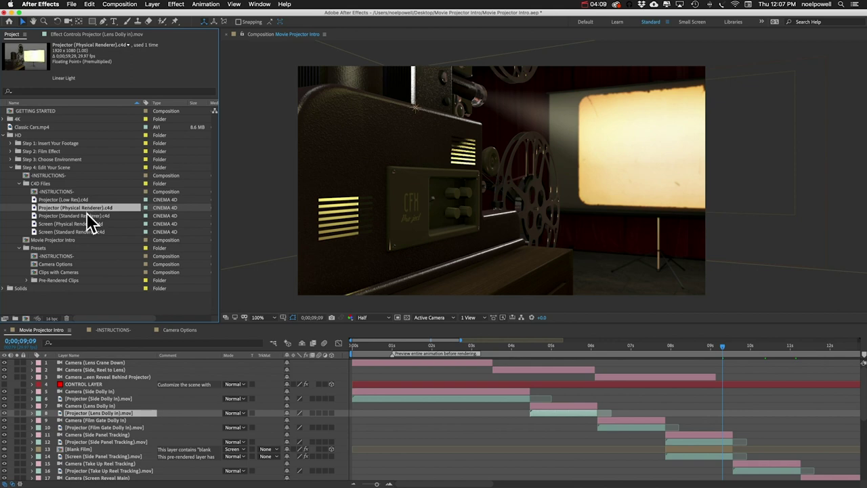
- Place Projector (Standard Renderer).c4d in the Movie Projector Intro composition directly above CONTROL LAYER and go to 0;00;07;08
click(90, 215)
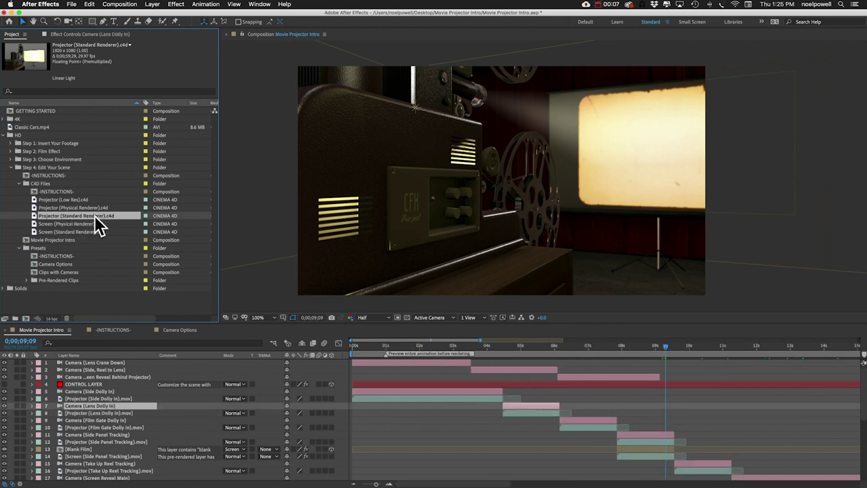
drag(90, 223, 95, 380)
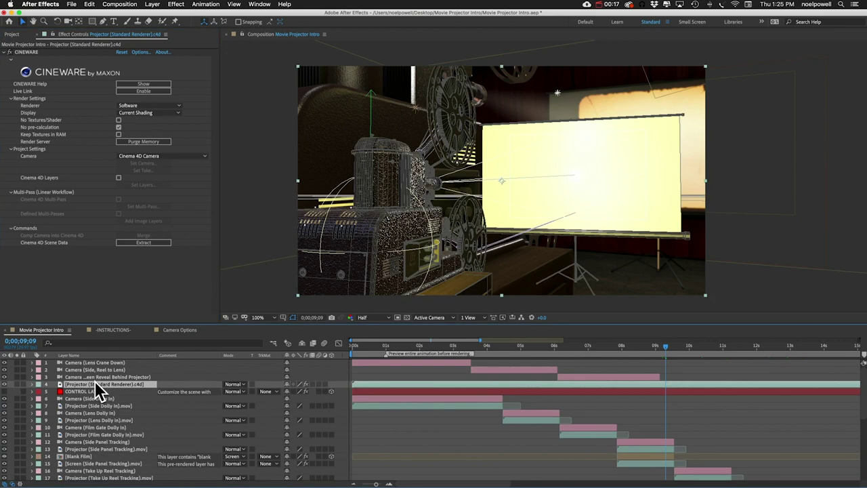
click(596, 346)
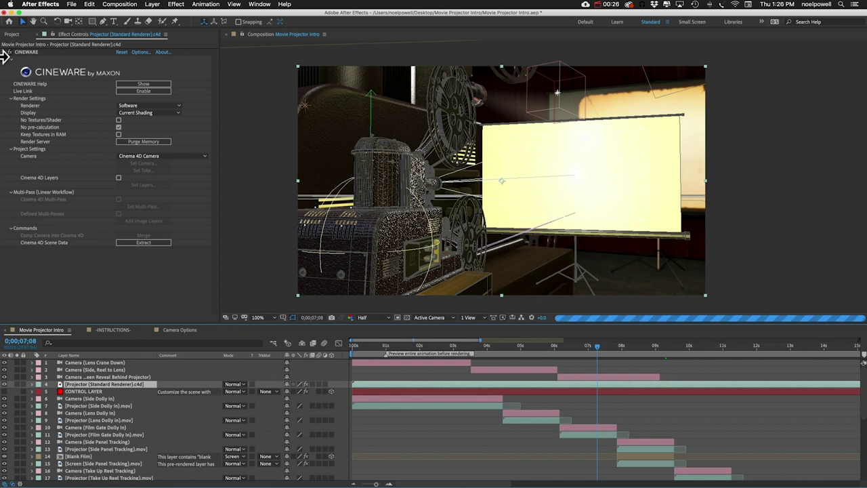
- Place Screen (Standard Renderer).c4d directly below the Projector (Standard Renderer).c4d layer and solo the three cameras and both C4D layers
click(12, 34)
click(53, 231)
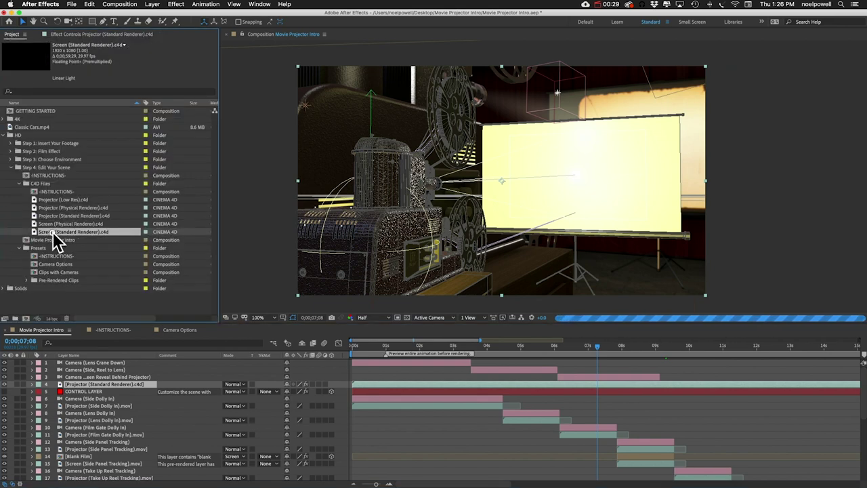
drag(88, 237, 104, 390)
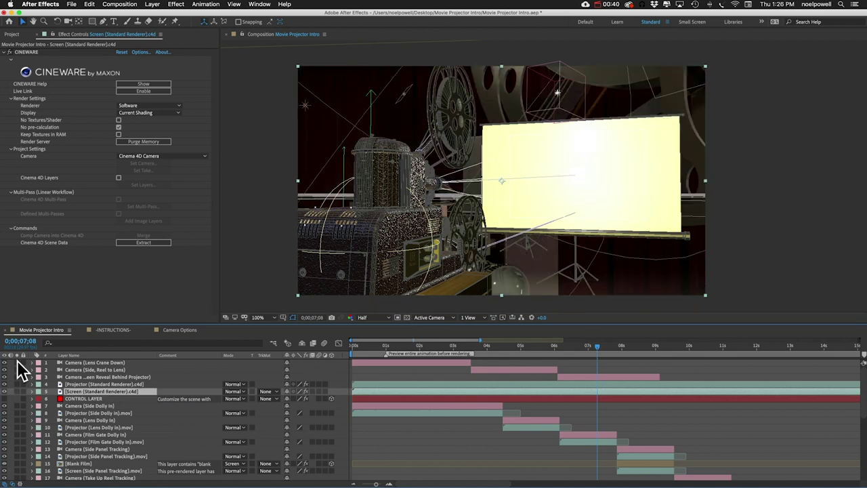
click(19, 391)
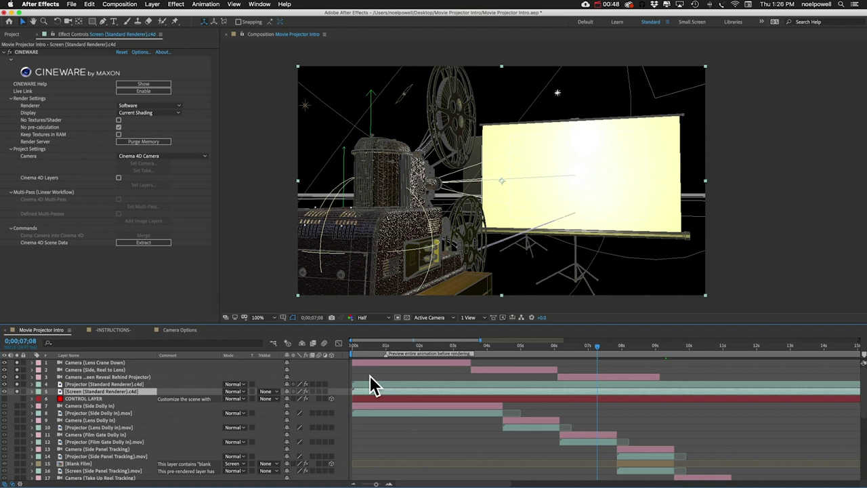
- Set the Cineware camera to Comp Camera on both the Screen (Standard Renderer).c4d and Projector (Standard Renderer).c4d layers
click(25, 52)
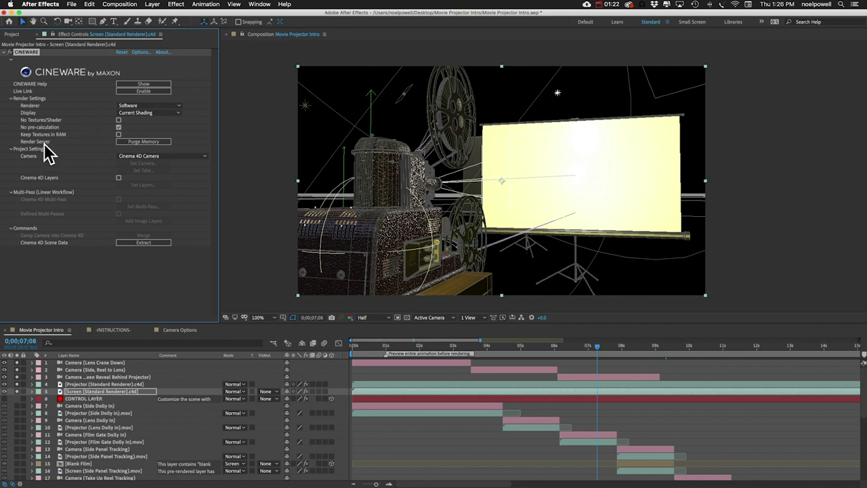
click(149, 161)
click(146, 189)
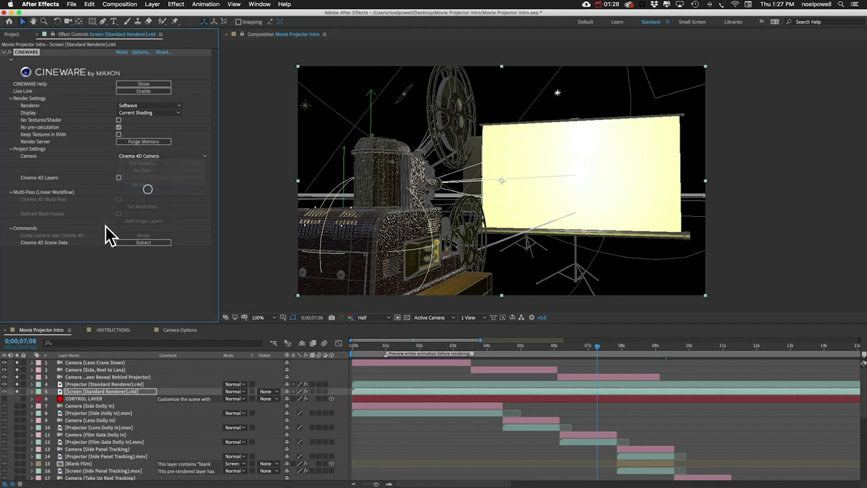
click(93, 384)
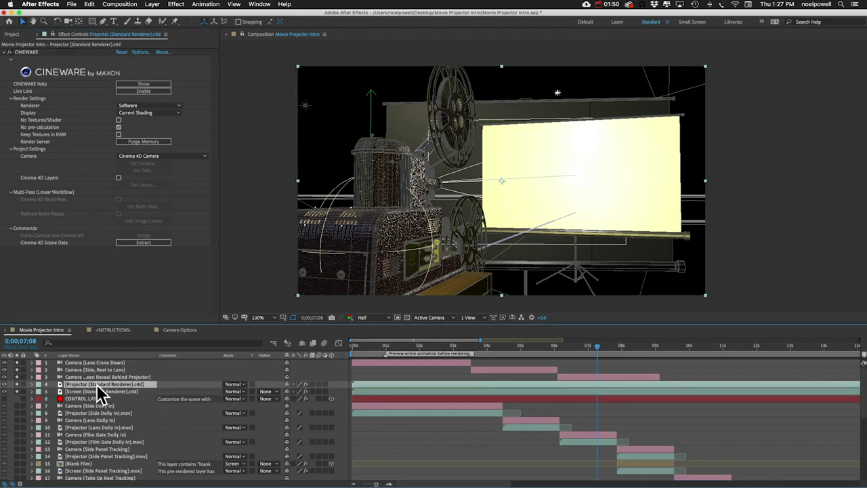
click(135, 156)
click(143, 189)
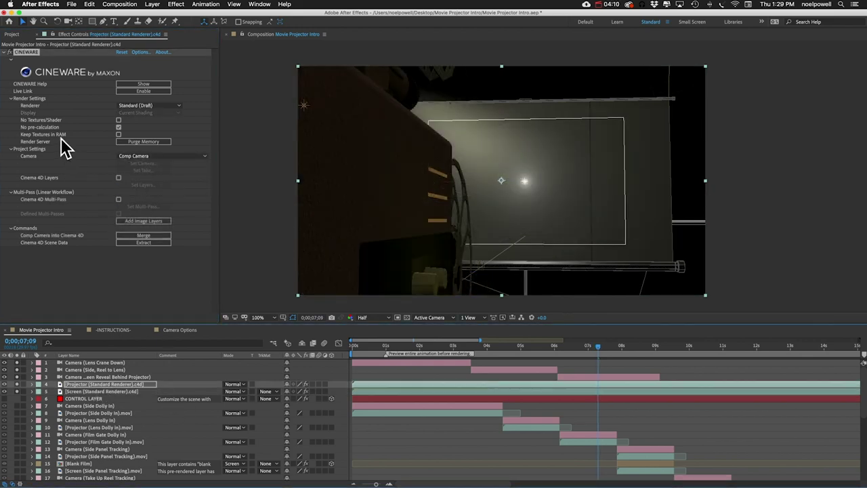
- Review the Cineware renderer options for the Projector (Standard Renderer).c4d layer
click(32, 109)
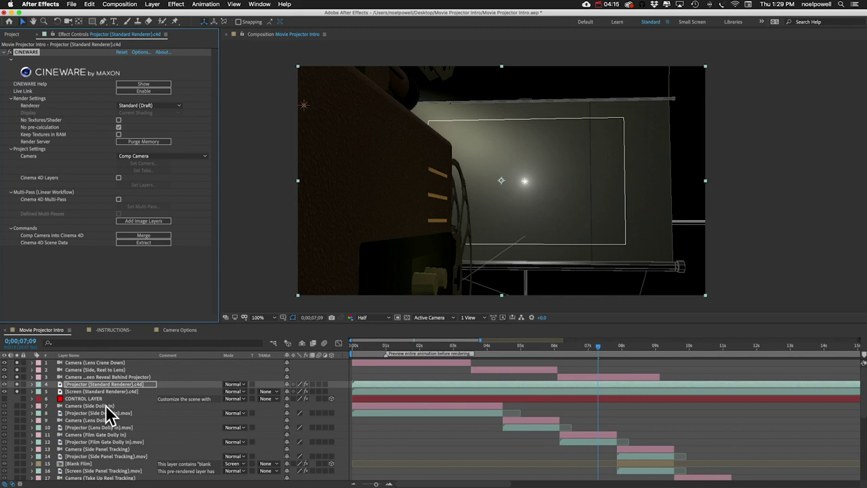
click(132, 143)
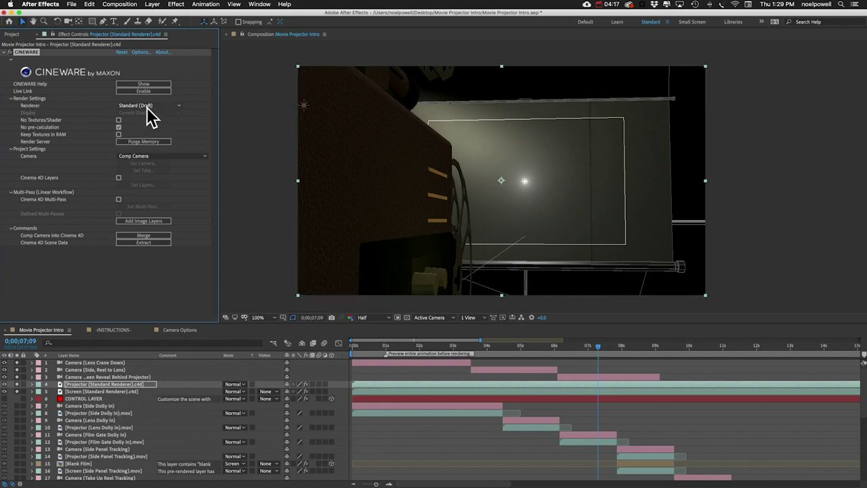
click(148, 106)
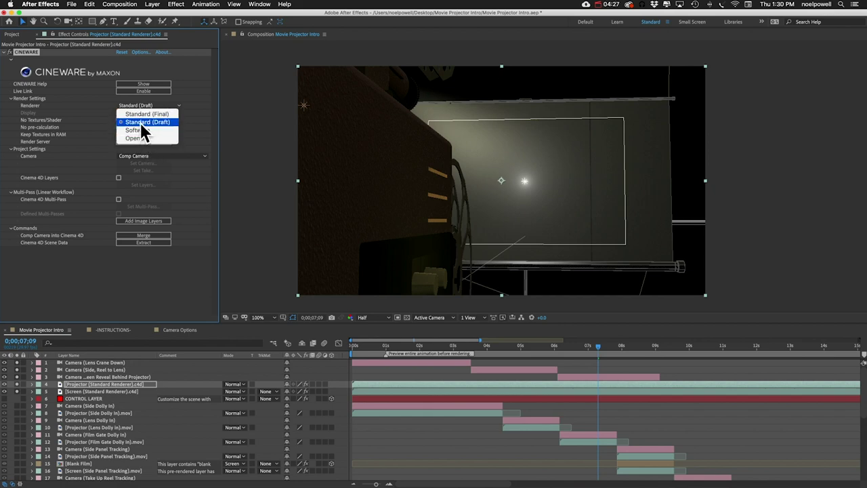
click(87, 138)
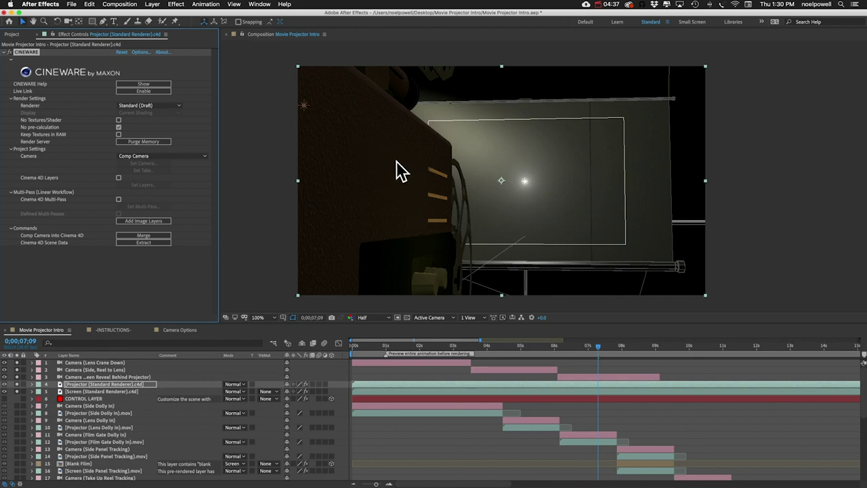
- Copy the Camera Lens Blur effect from the Screen (Screen Main Reveal).mov layer to the Screen (Standard Renderer).c4d layer
click(119, 392)
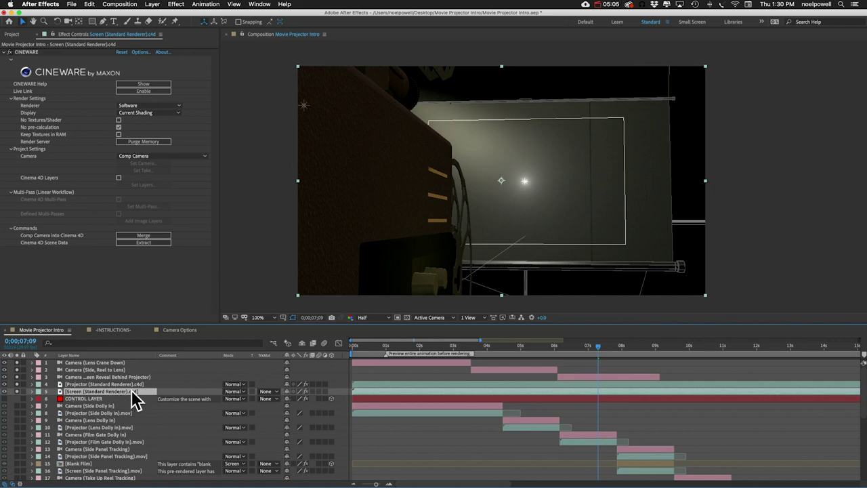
scroll(105, 447, down, 4)
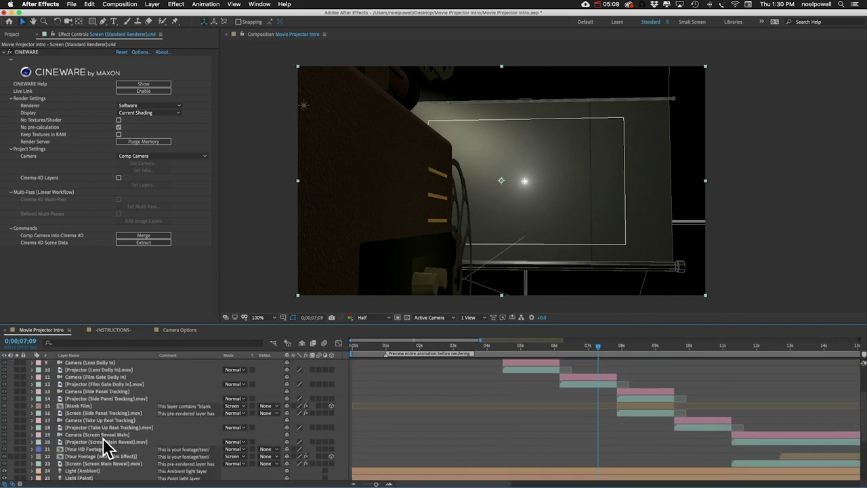
click(78, 464)
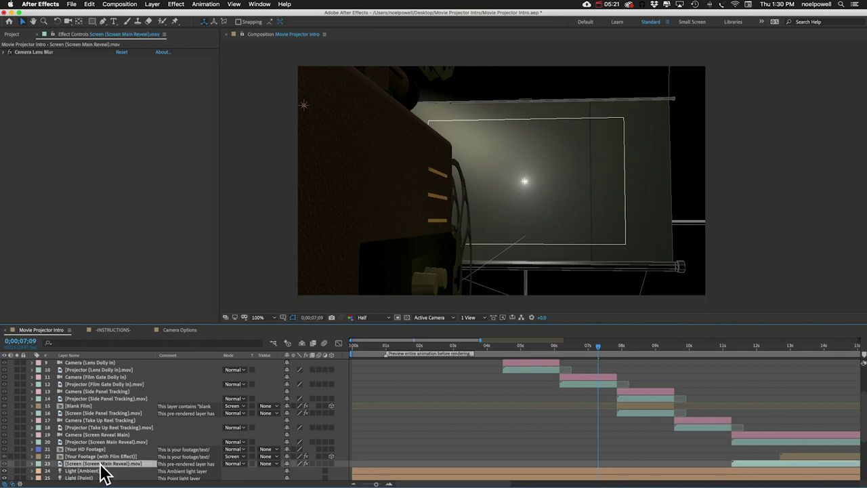
click(27, 53)
key(super+c)
scroll(119, 395, up, 5)
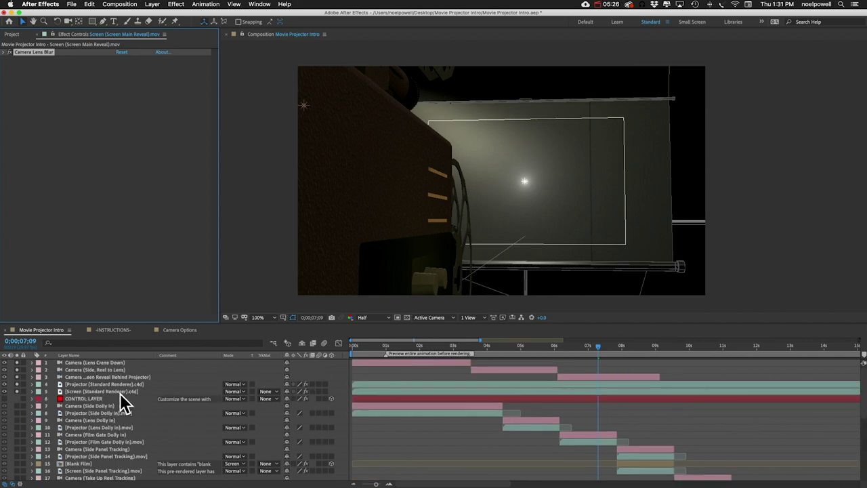
click(98, 392)
key(super+v)
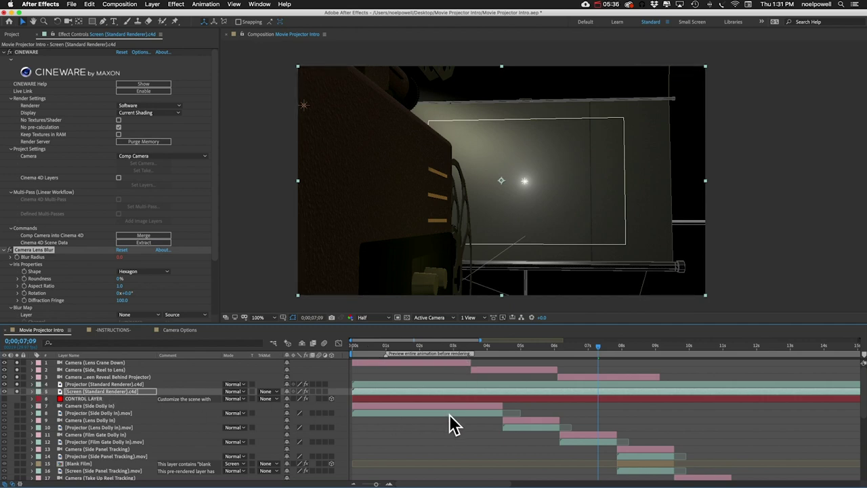
- Delete the preset cameras and clips from Camera (Side Dolly In) through Projector (Take Up Reel Tracking).mov, keeping the Screen Reveal Main layers
click(84, 406)
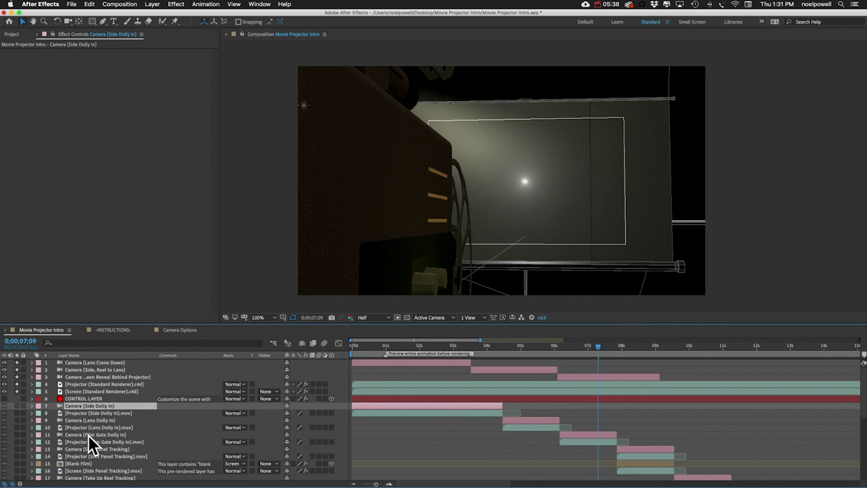
scroll(90, 441, down, 3)
shift+click(85, 459)
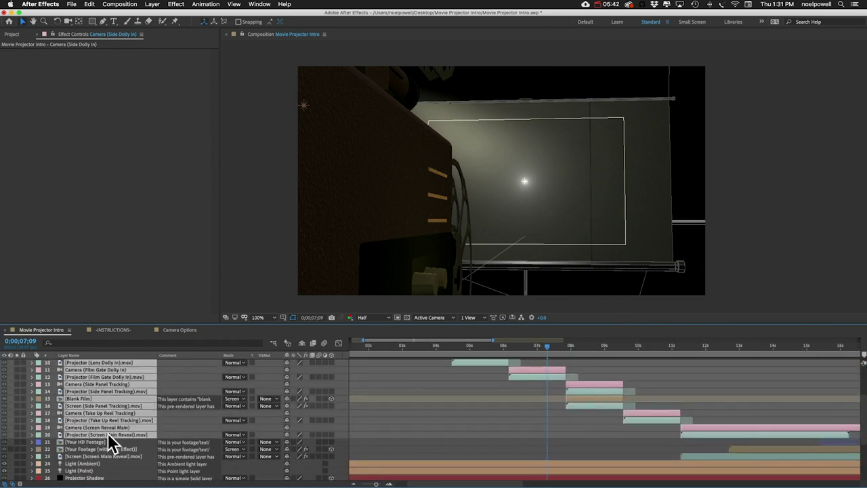
shift+click(107, 434)
shift+click(120, 421)
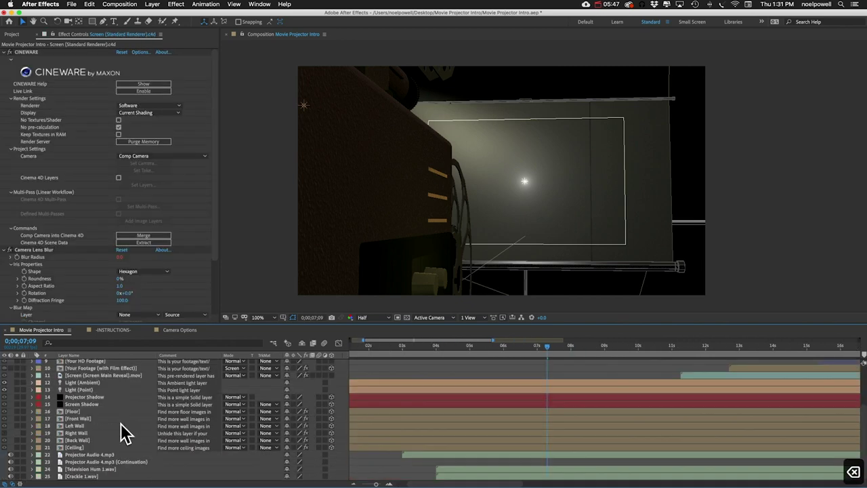
- Trim the ends of the Projector and Screen (Standard Renderer).c4d layers to where Camera (Screen Reveal Behind Projector) ends
click(567, 432)
scroll(566, 430, right, 5)
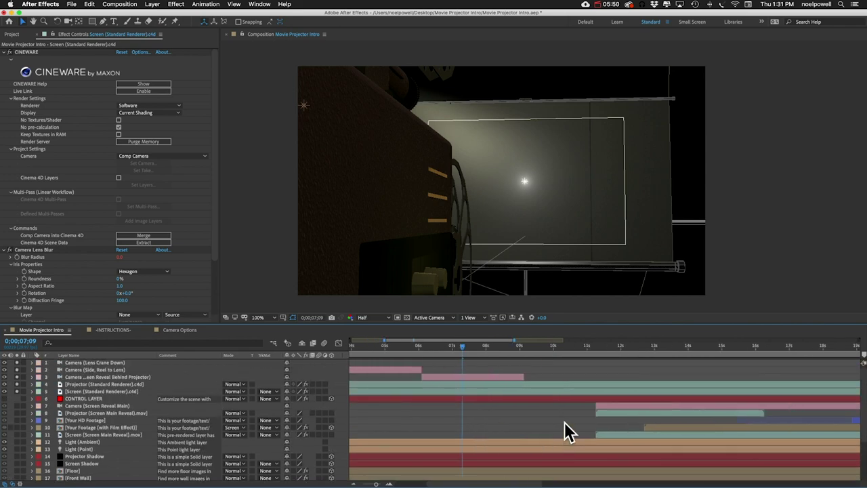
click(498, 347)
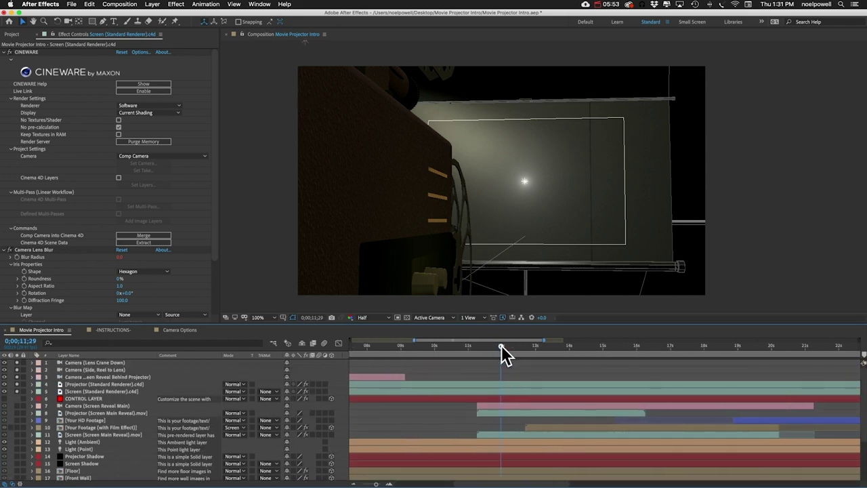
drag(501, 345, 554, 345)
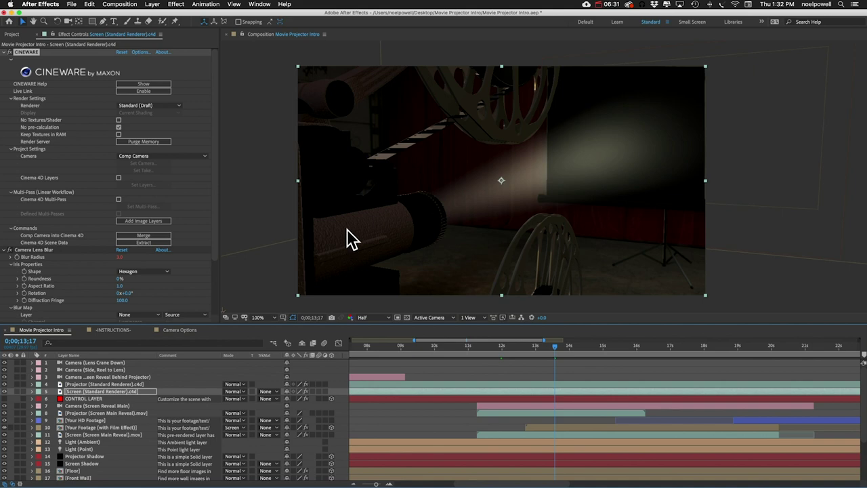
shift+click(115, 384)
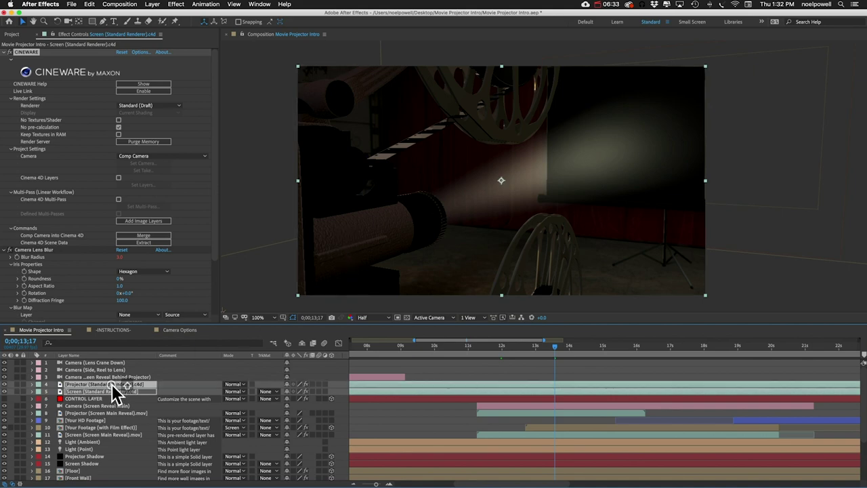
key(alt+])
drag(490, 390, 407, 391)
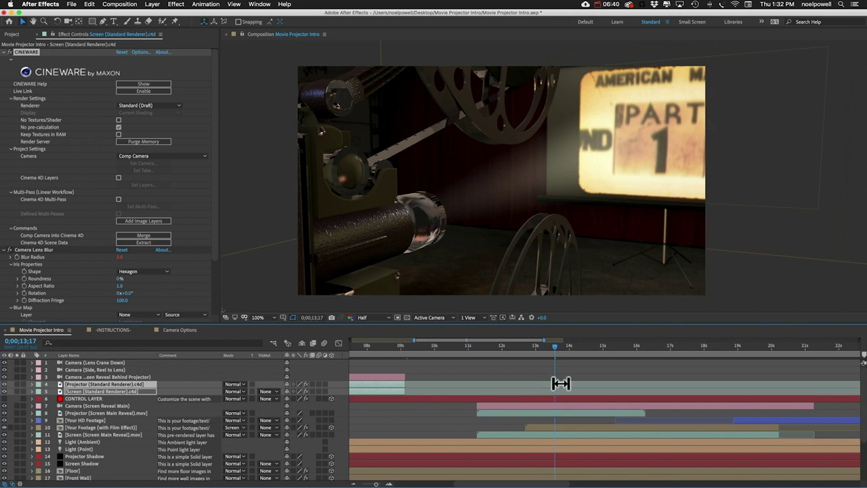
- Move Camera (Screen Reveal Main) and the four footage layers below it to start at 0;00;09;02, directly after the Behind Projector camera
click(557, 413)
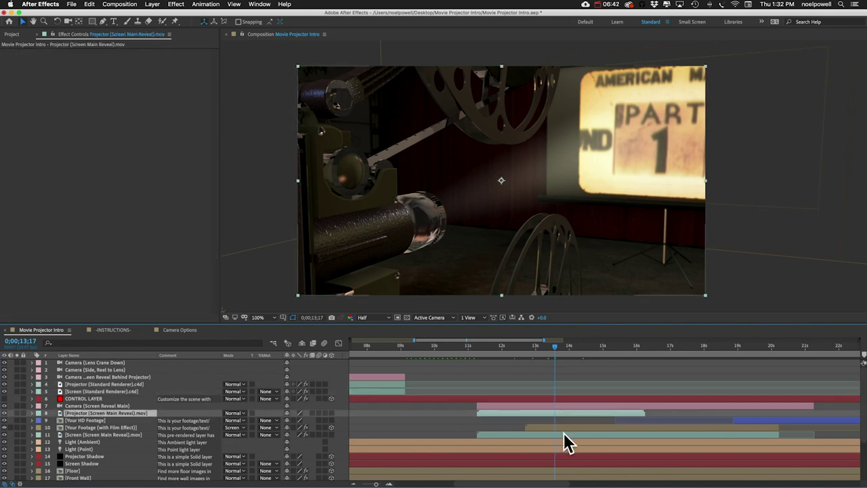
click(564, 434)
drag(497, 343, 607, 343)
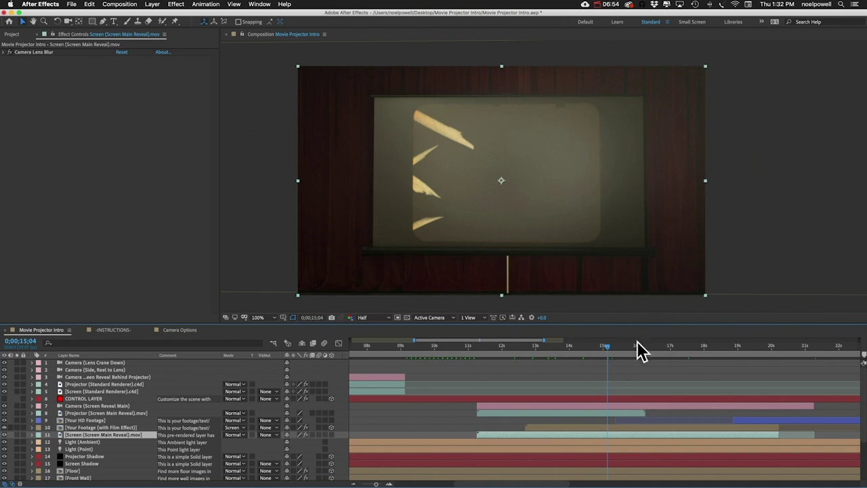
click(685, 345)
drag(698, 346, 764, 346)
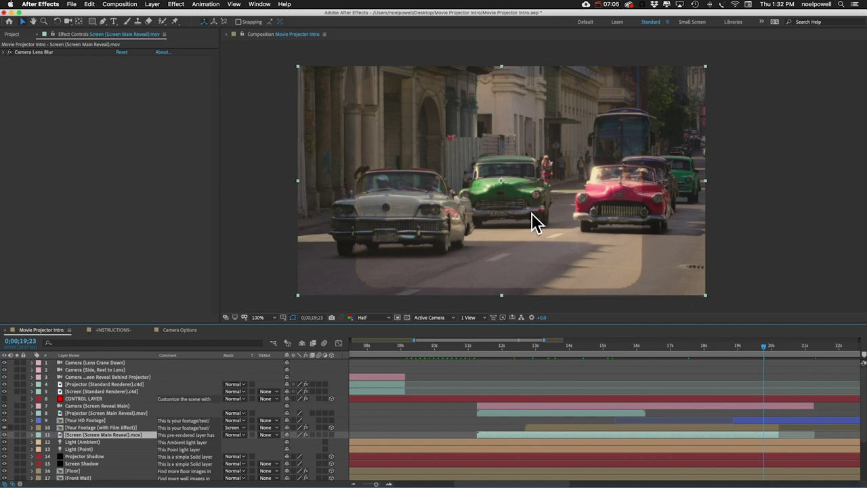
click(596, 406)
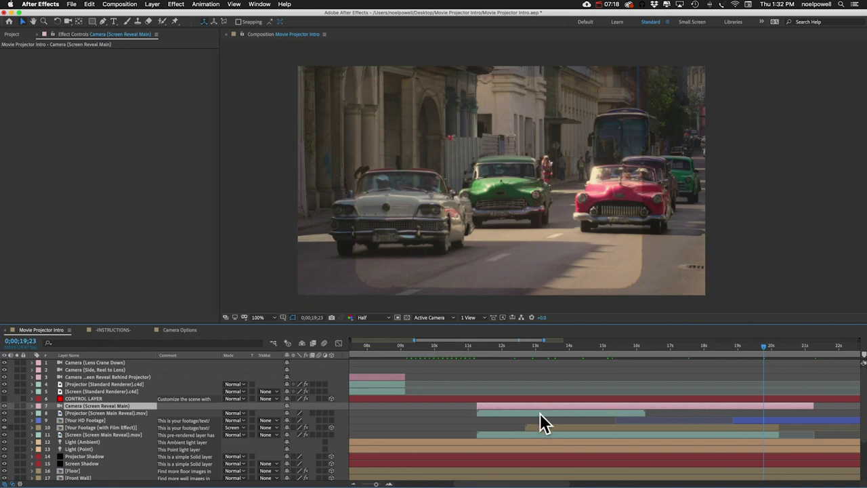
shift+click(552, 434)
drag(574, 407, 501, 408)
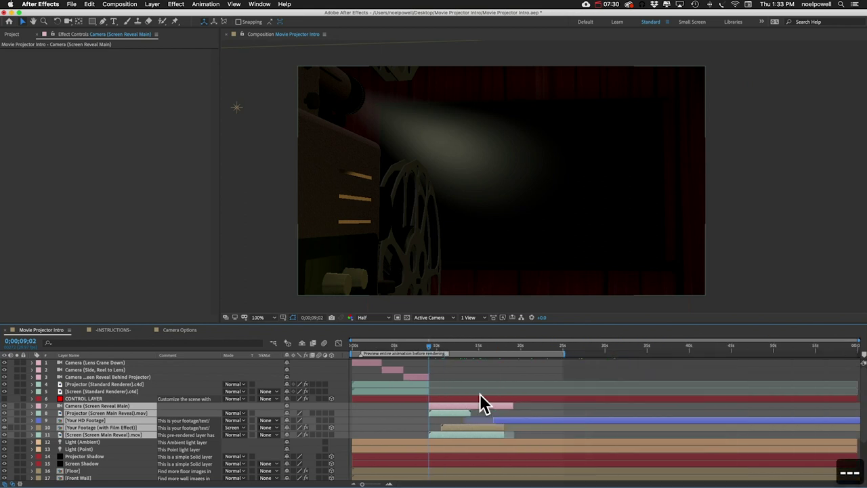
- Reorder the three preset camera layers and the two Standard Renderer C4D layers directly below CONTROL LAYER
click(89, 391)
shift+click(95, 363)
drag(91, 395, 95, 406)
click(409, 426)
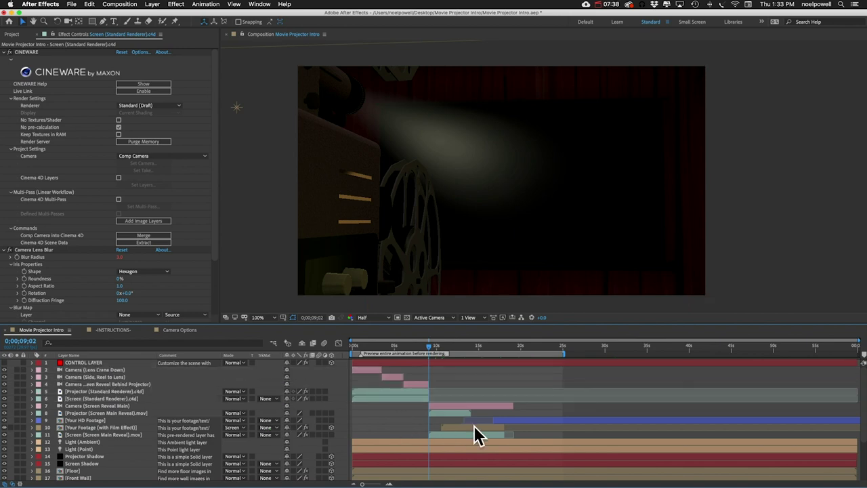
- Read the Customization Checklist in the -INSTRUCTIONS- comp and check the camera layers' visibility in Movie Projector Intro
click(113, 330)
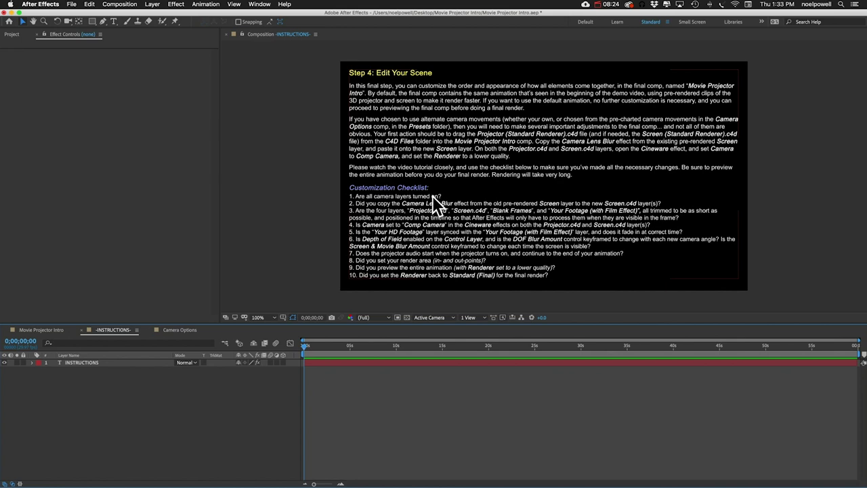
click(62, 330)
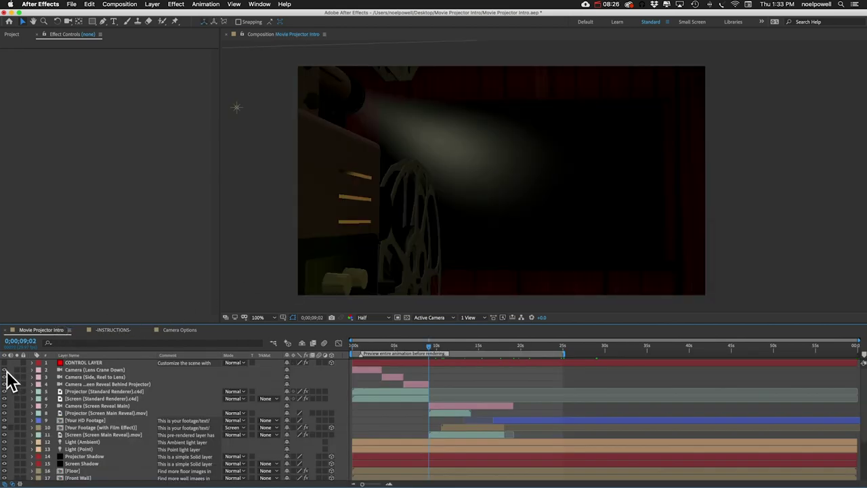
click(124, 327)
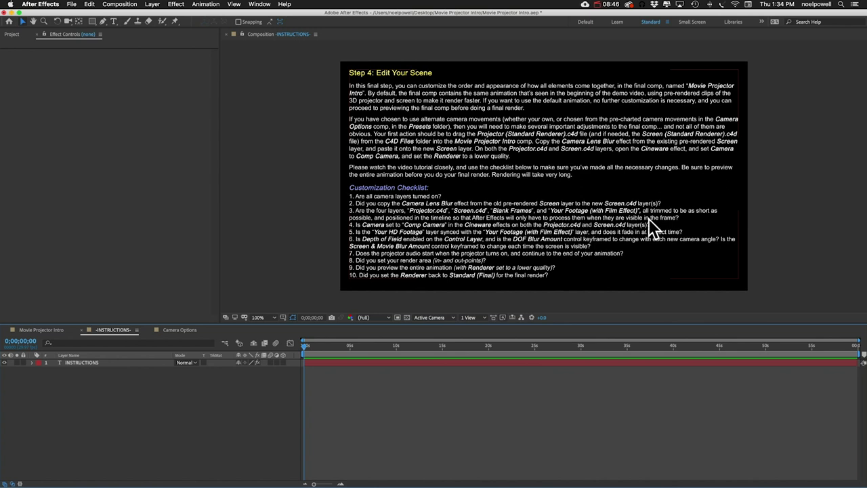
click(30, 330)
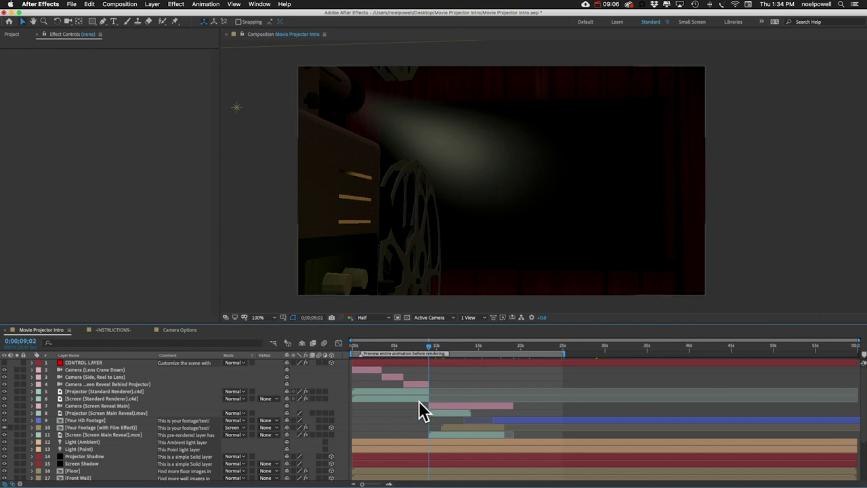
- Trim the start of the Screen (Standard Renderer).c4d layer to the first frame of Camera (Screen Reveal Behind Projector)
click(105, 399)
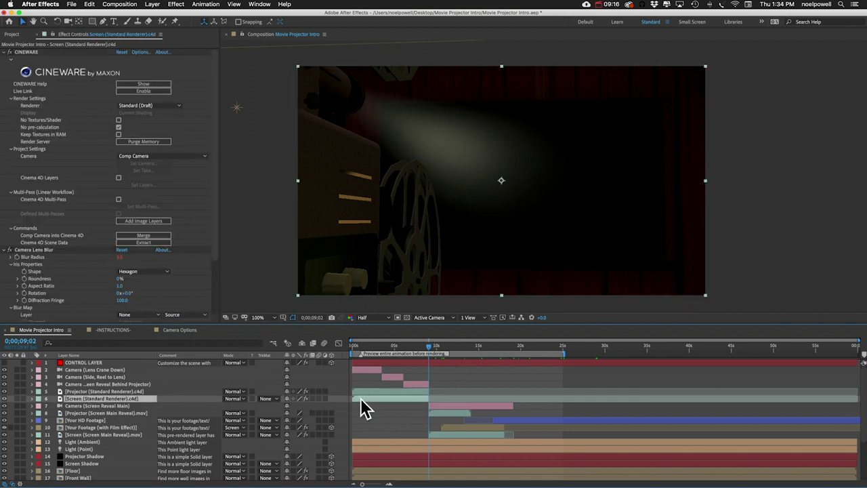
scroll(398, 399, up, 5)
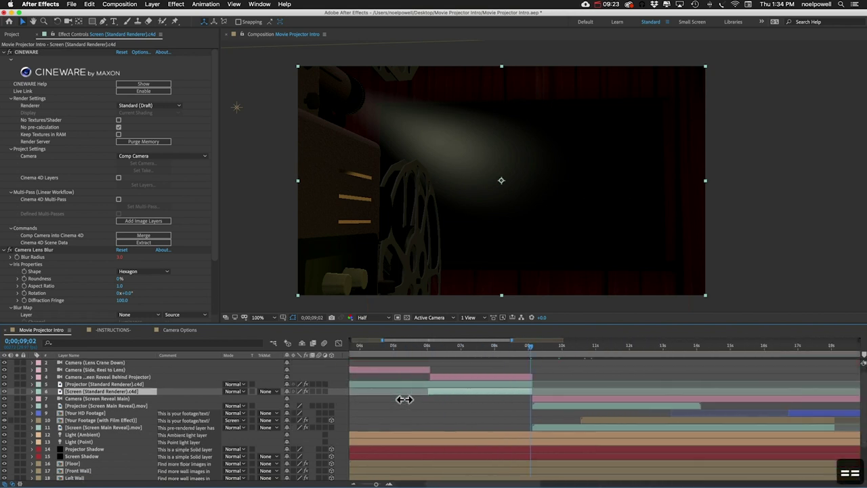
drag(350, 391, 447, 393)
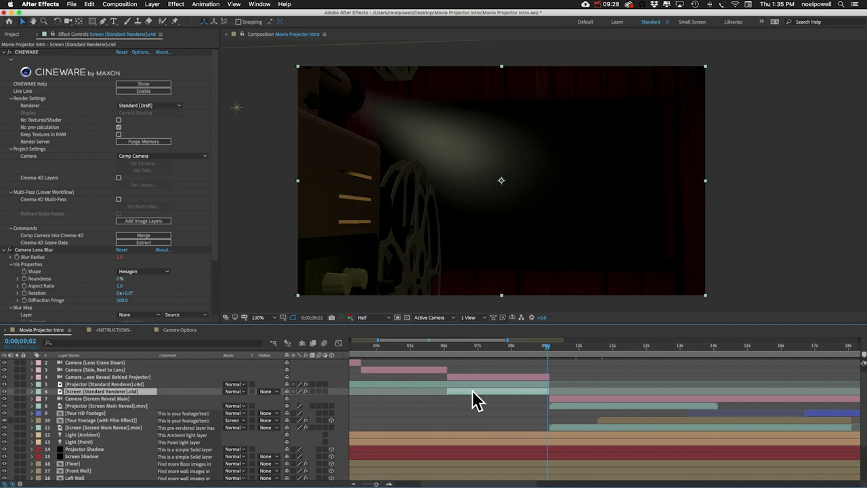
click(513, 378)
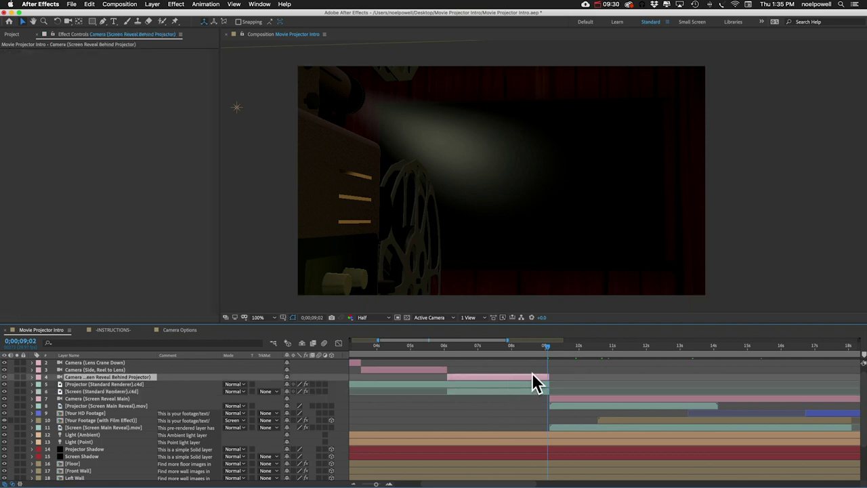
click(459, 385)
- Consult the checklist, and check the Cineware camera setting on both the Projector and Screen (Standard Renderer).c4d layers
click(106, 331)
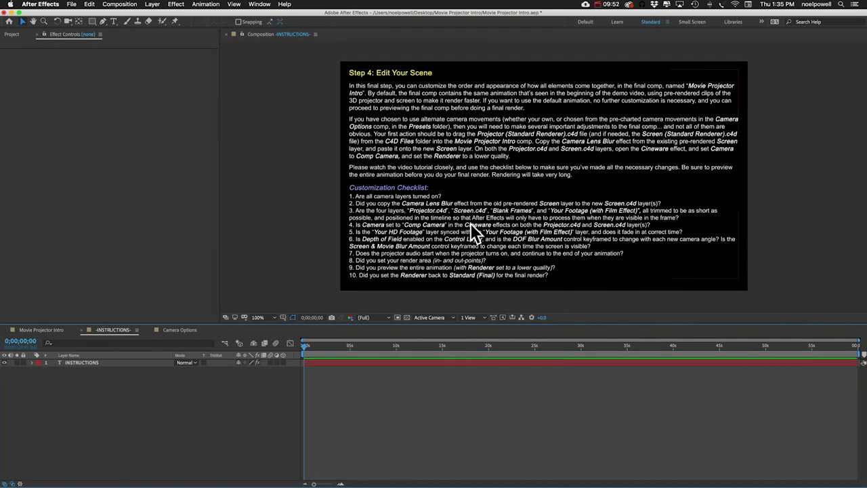
click(49, 329)
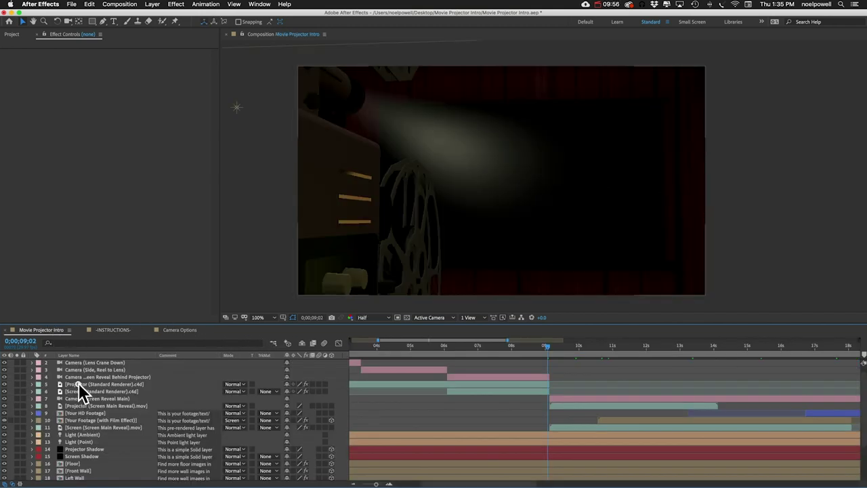
click(78, 383)
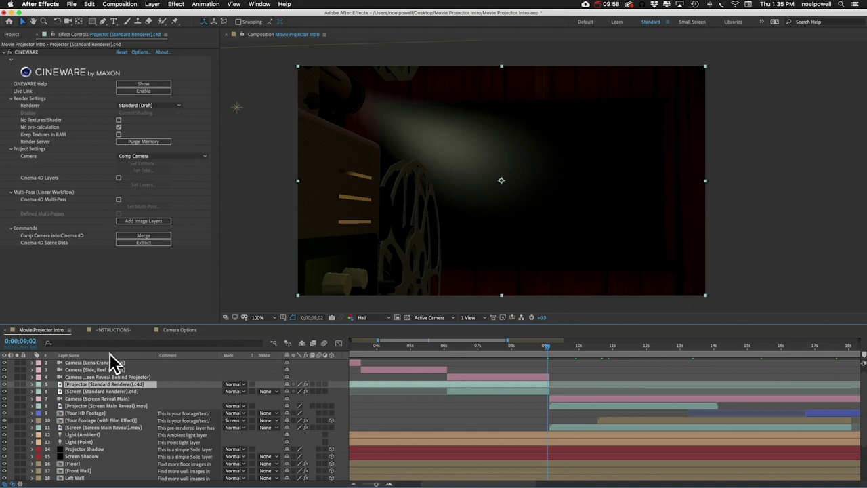
click(122, 391)
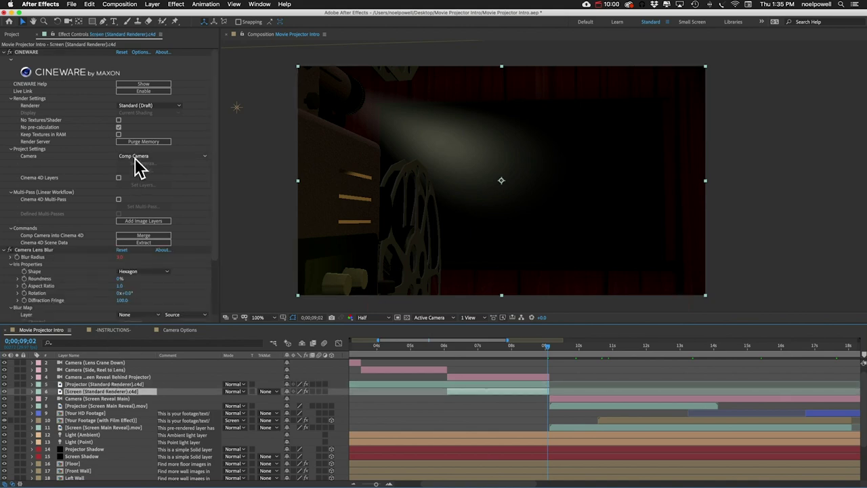
- Consult the checklist, reveal CONTROL LAYER's keyframes and select the DOF Blur Amount and Screen & Movie Blur Amount keyframes for review
click(119, 330)
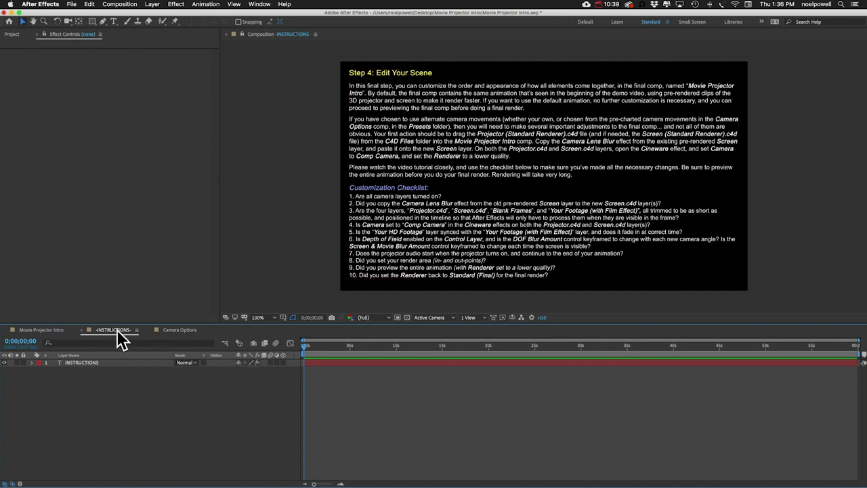
click(44, 330)
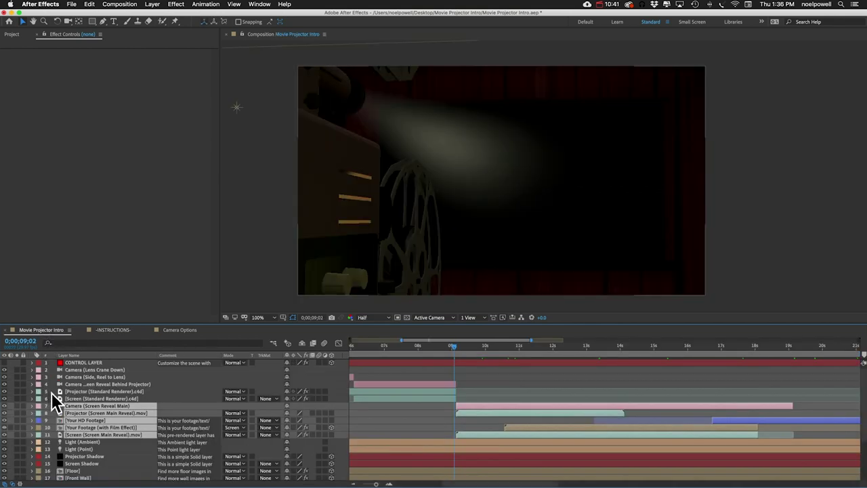
click(89, 363)
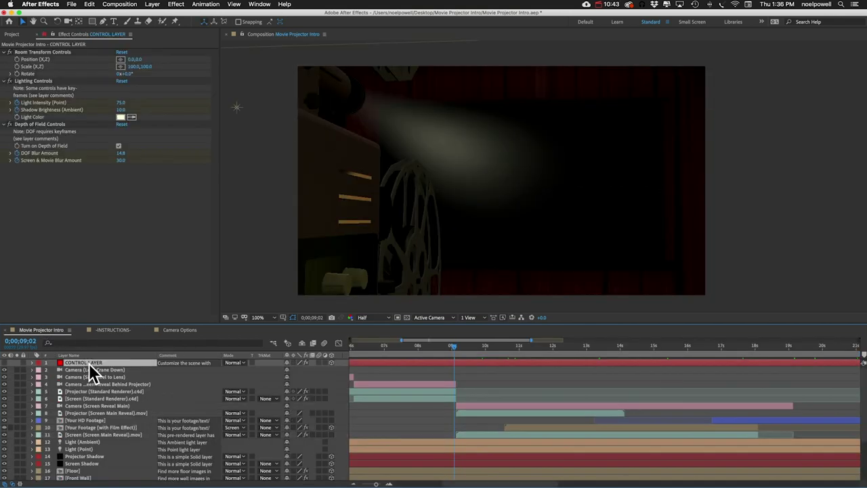
key(u)
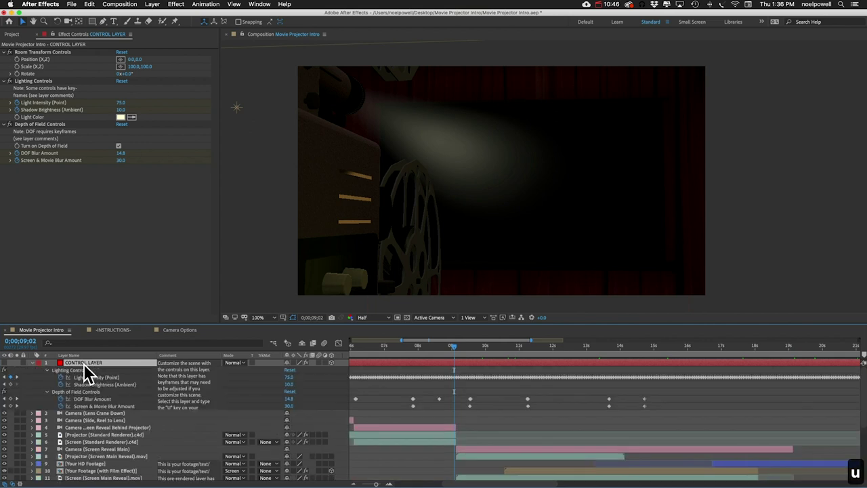
scroll(497, 424, left, 4)
drag(443, 397, 808, 412)
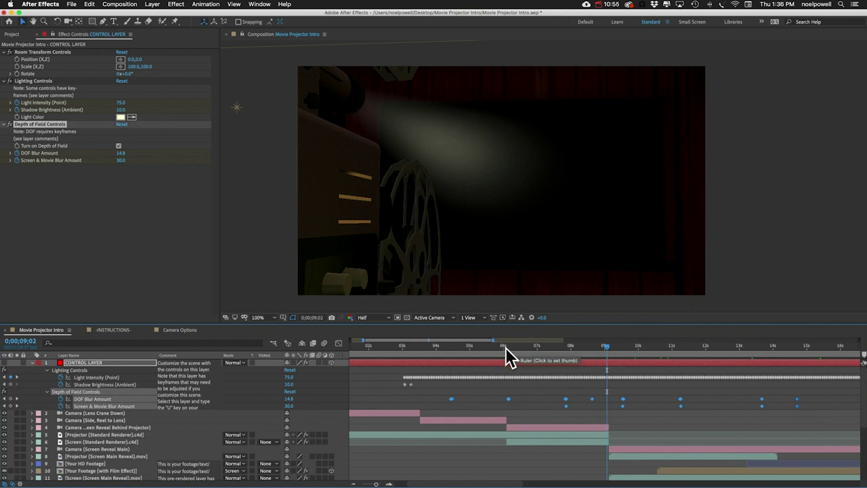
scroll(507, 359, left, 3)
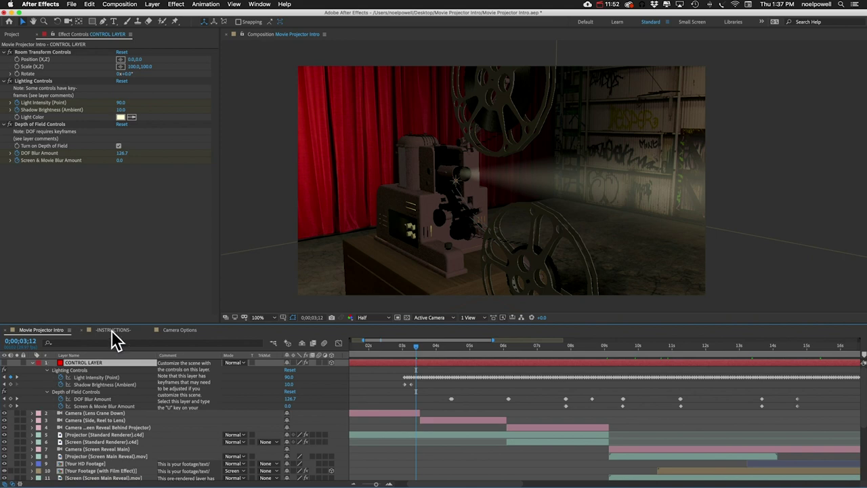
- Consult the checklist and check the timing of the Projector Audio 4.mp3 layer in Movie Projector Intro
click(111, 330)
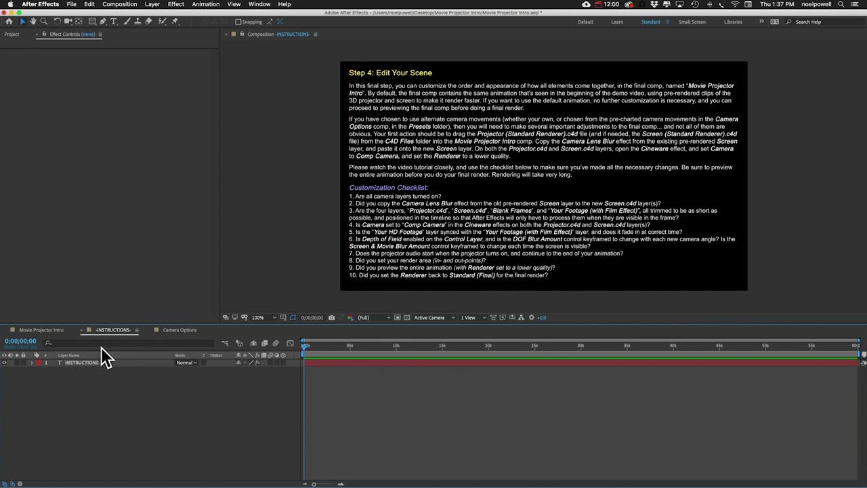
click(28, 330)
scroll(376, 445, down, 5)
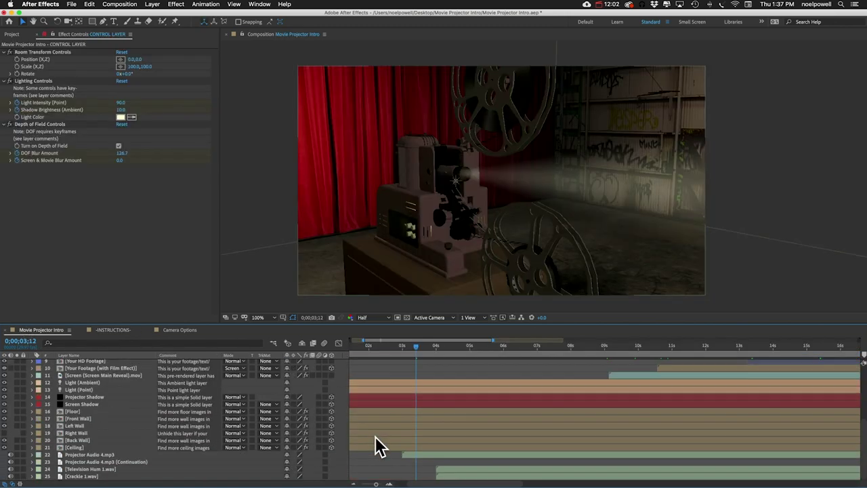
click(465, 453)
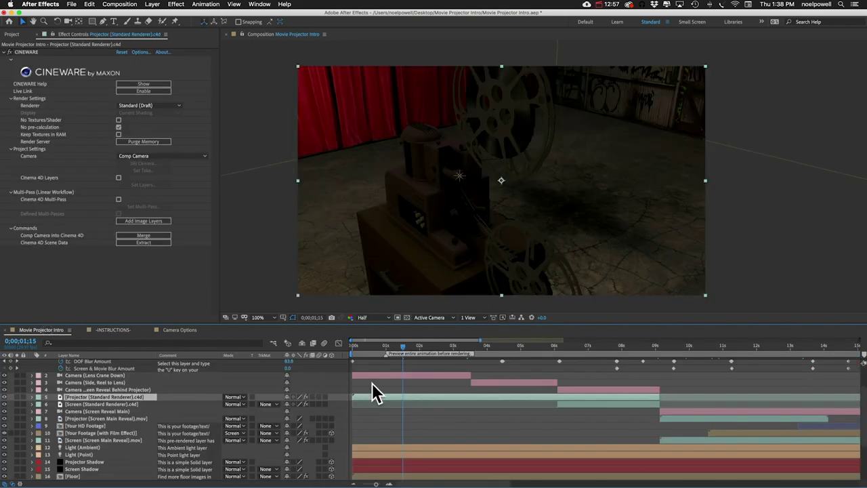
- Set the work area of Movie Projector Intro to end at 0;00;21;26
key(minus)
key(minus)
key(minus)
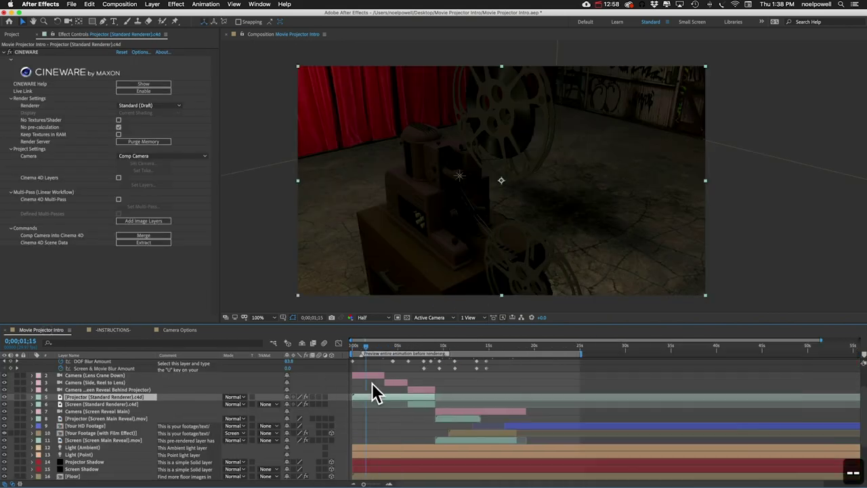
drag(731, 353, 564, 352)
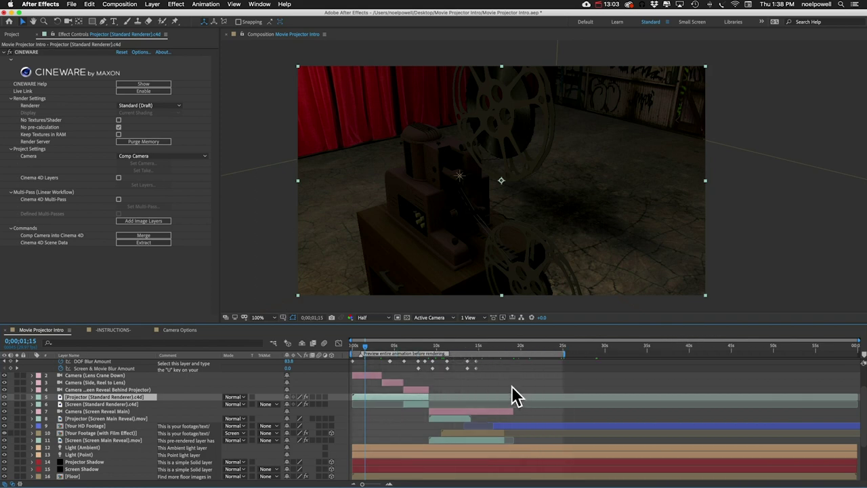
click(536, 344)
key(n)
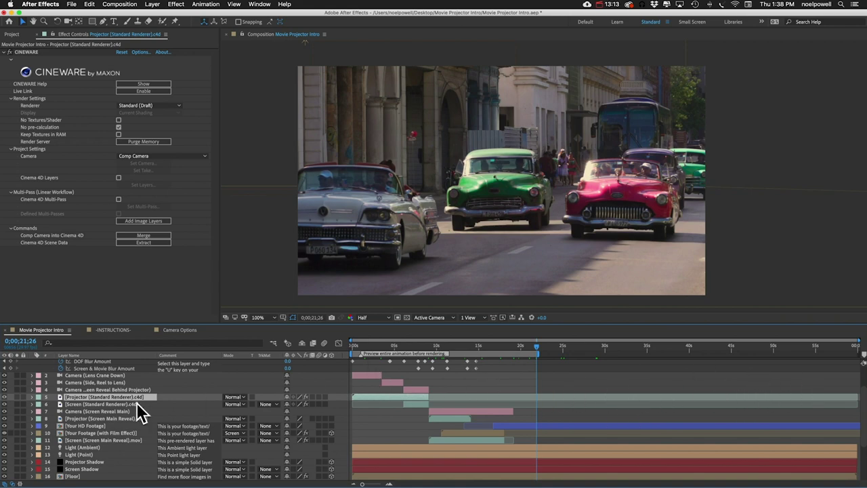
- Consult the checklist, and review the Cineware Renderer choices and the preview resolution choices in Movie Projector Intro without changing them
click(103, 329)
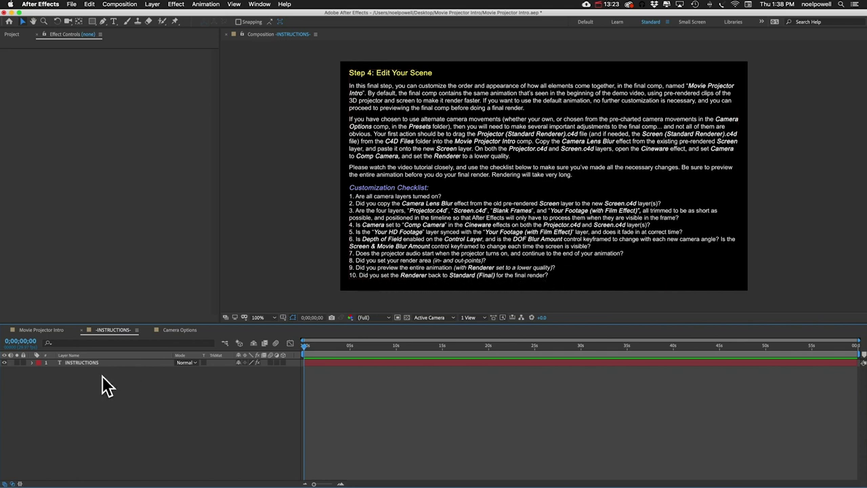
click(177, 331)
click(33, 331)
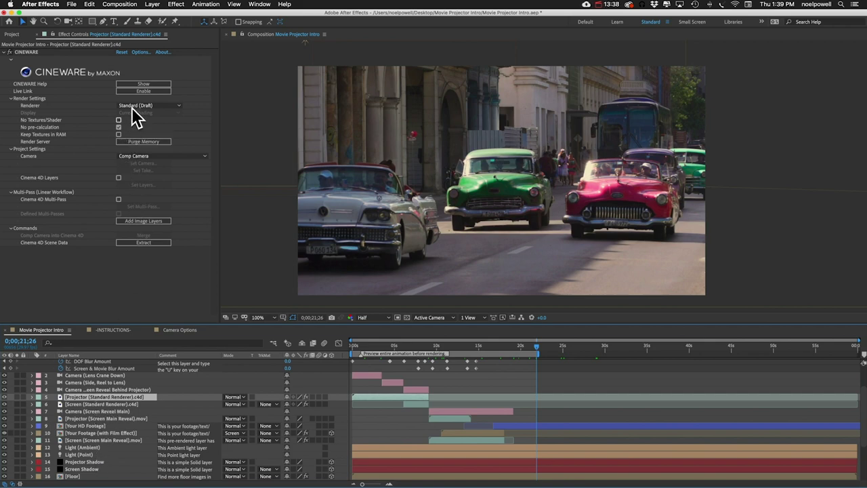
click(133, 104)
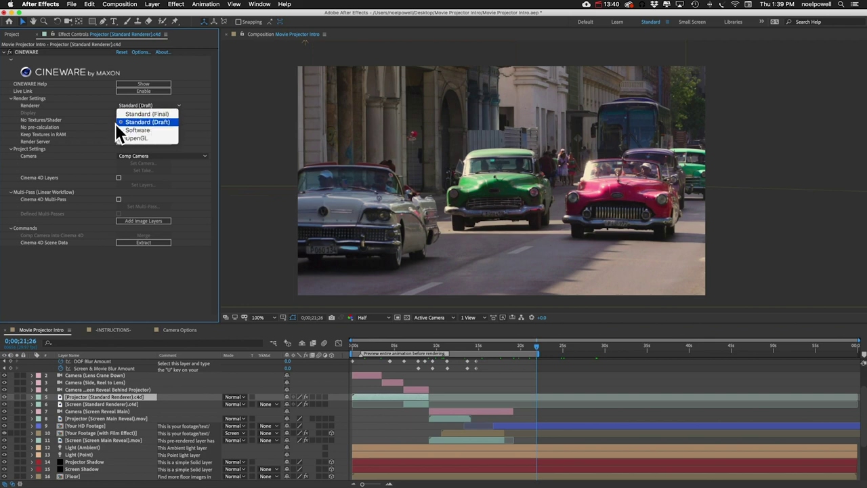
click(123, 305)
click(388, 316)
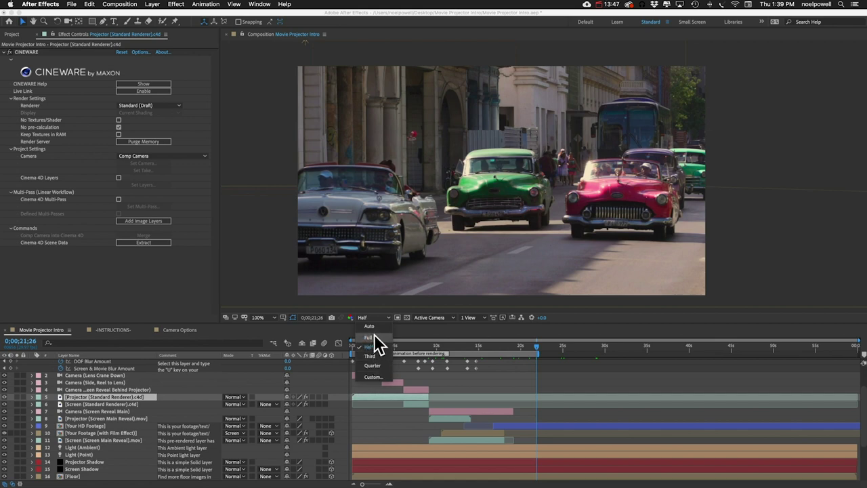
click(311, 330)
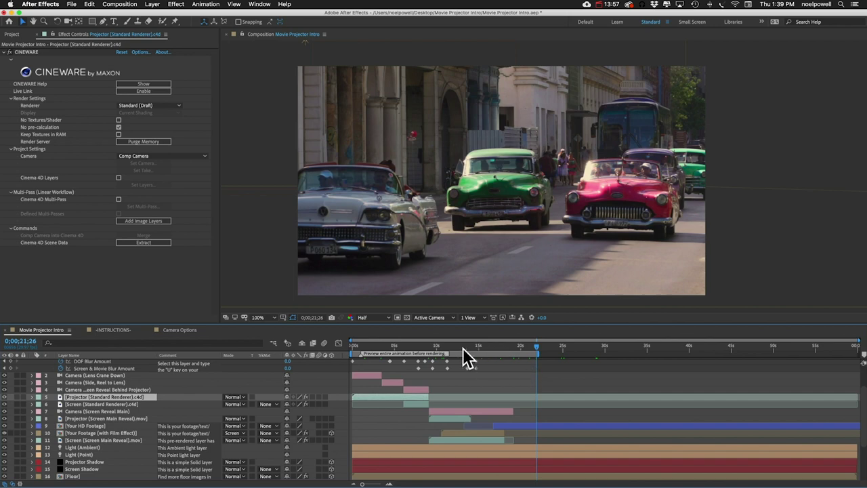
- Try a shorter work area for previewing part of the animation around 0;00;06;01, and undo the work area changes
click(403, 348)
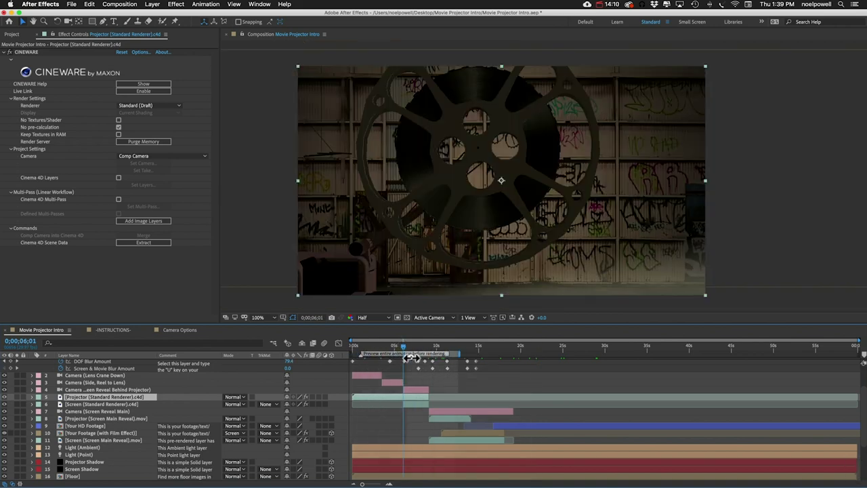
key(super+z)
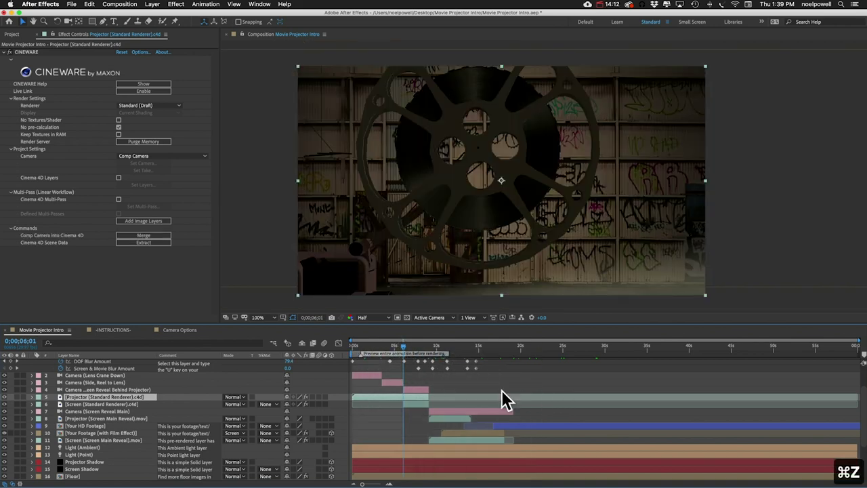
key(super+z)
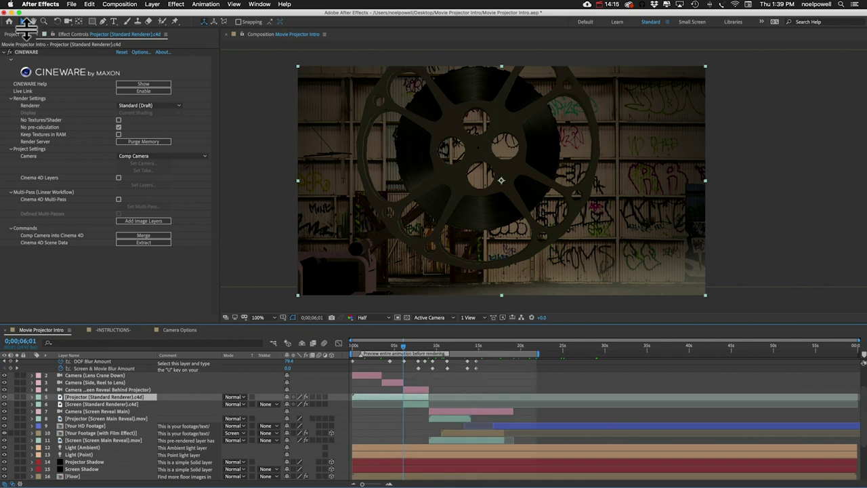
- Consult the checklist, and set the Cineware Renderer of the Projector (Standard Renderer).c4d layer to Standard (Final)
click(110, 330)
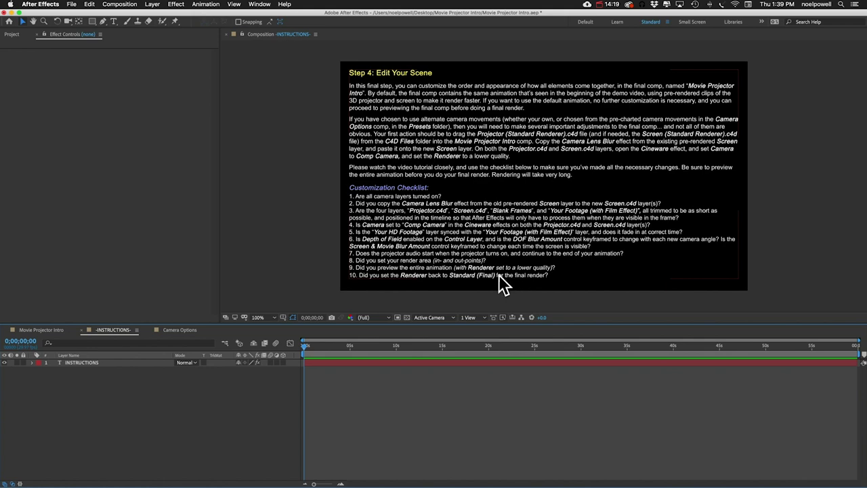
click(39, 330)
scroll(90, 408, up, 3)
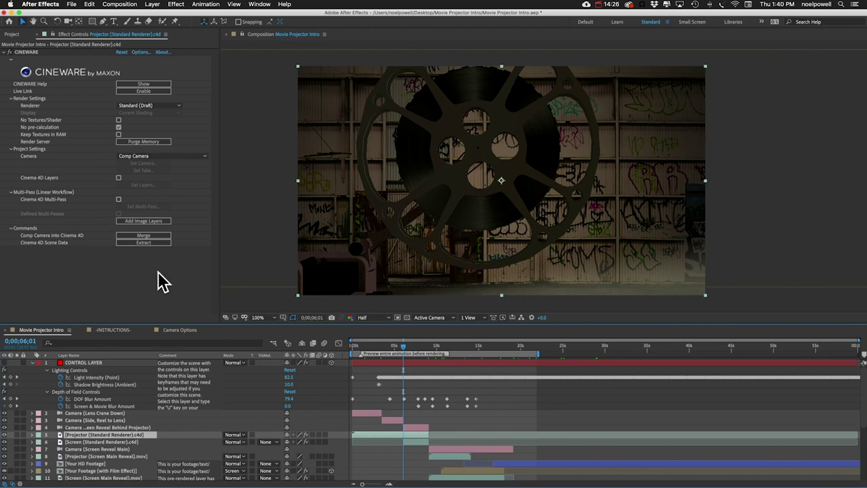
click(140, 106)
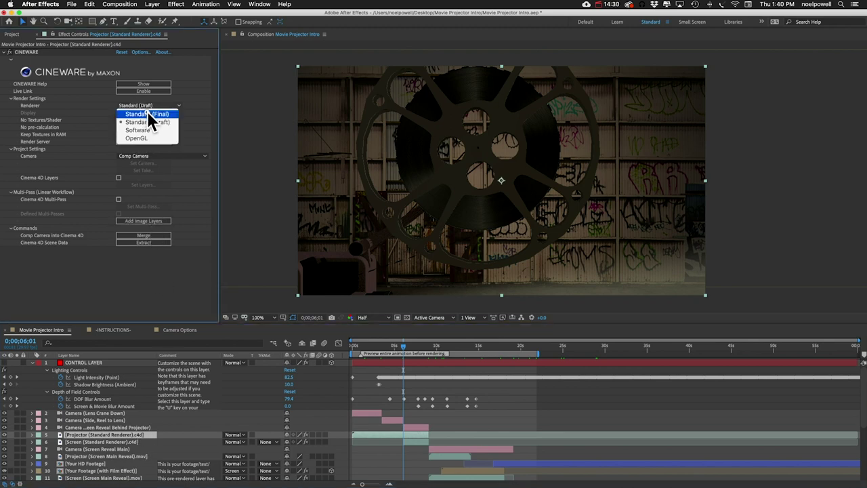
click(145, 114)
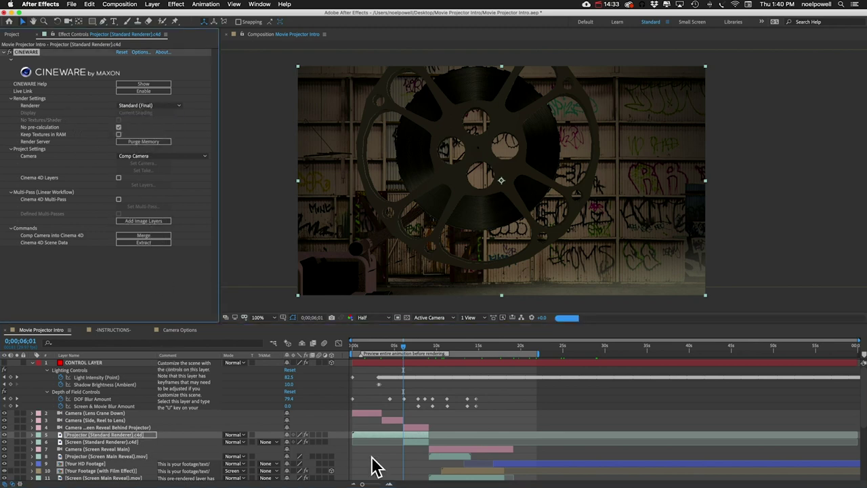
- Check the available commands for sending the composition to a render queue
click(125, 5)
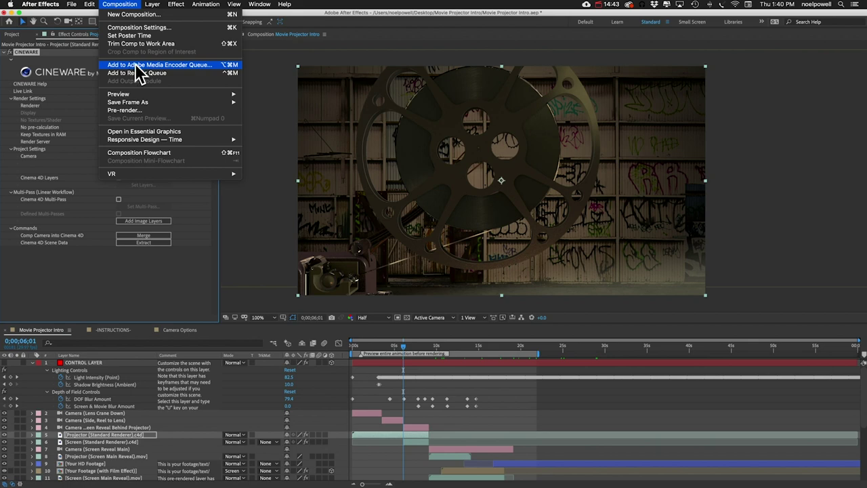
click(139, 271)
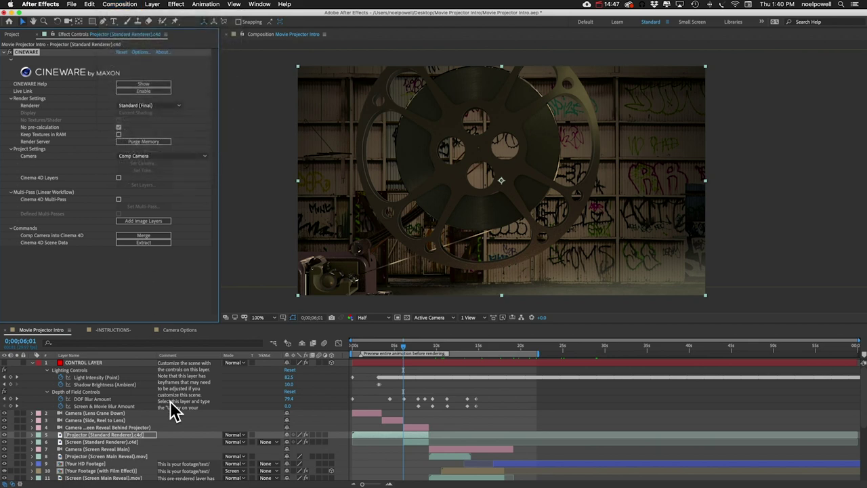
- Widen the timeline's Comment column so the layer notes can be read in full
scroll(172, 409, down, 5)
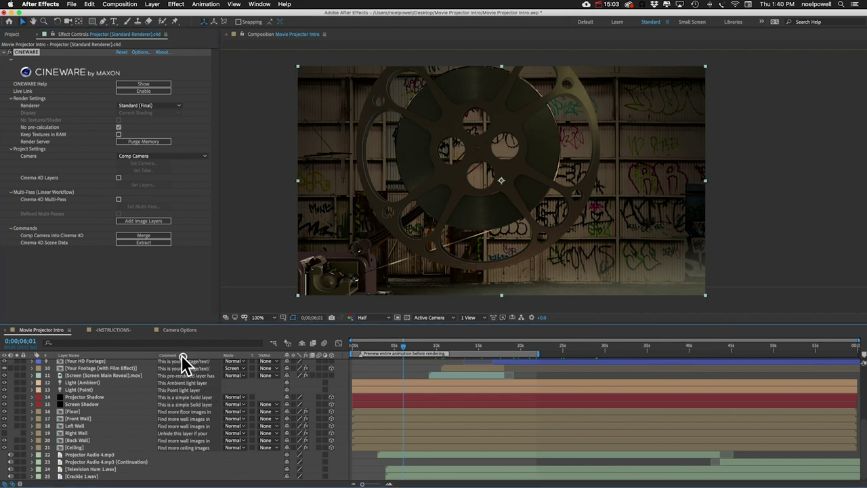
scroll(187, 410, up, 1)
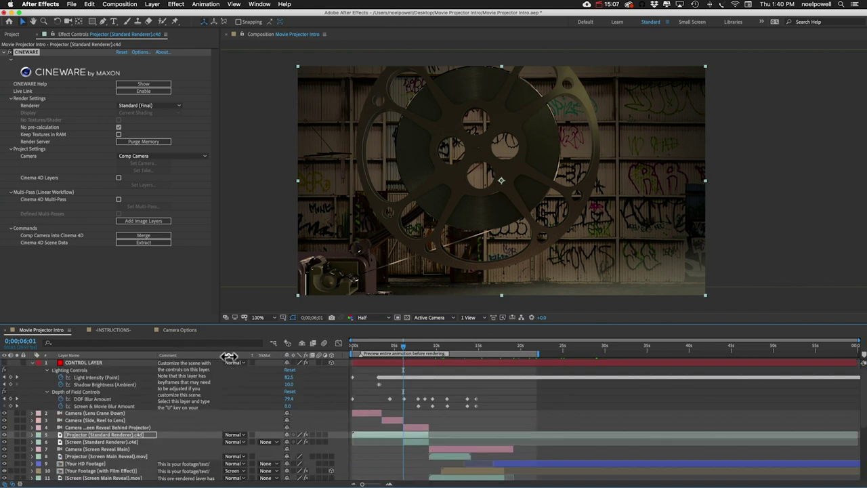
drag(225, 355, 362, 356)
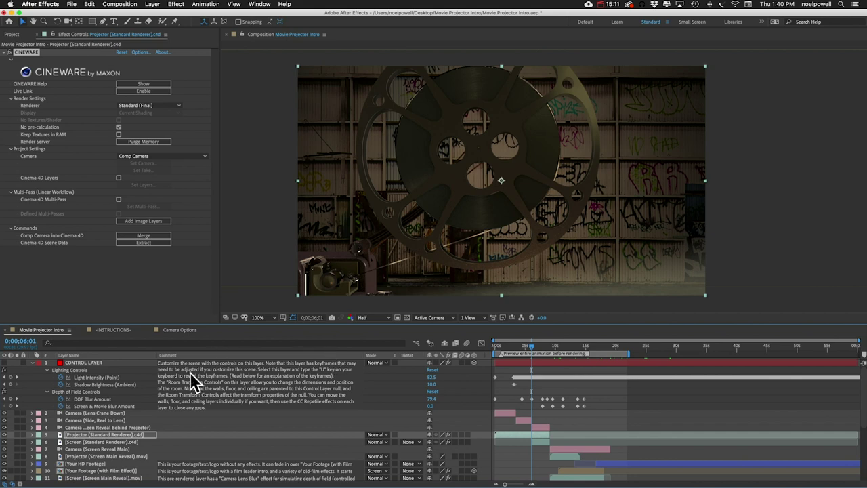
- Expand CONTROL LAYER to read its full comment, and list only the effects applied to the layer
click(33, 362)
click(33, 363)
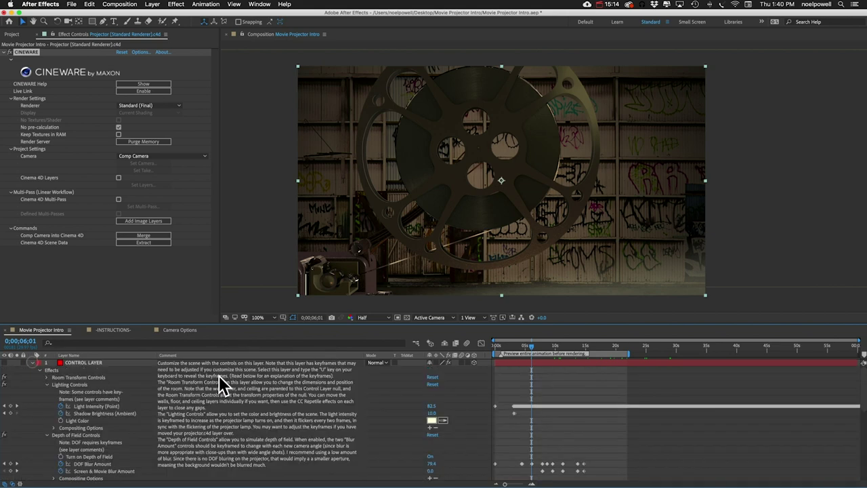
click(220, 383)
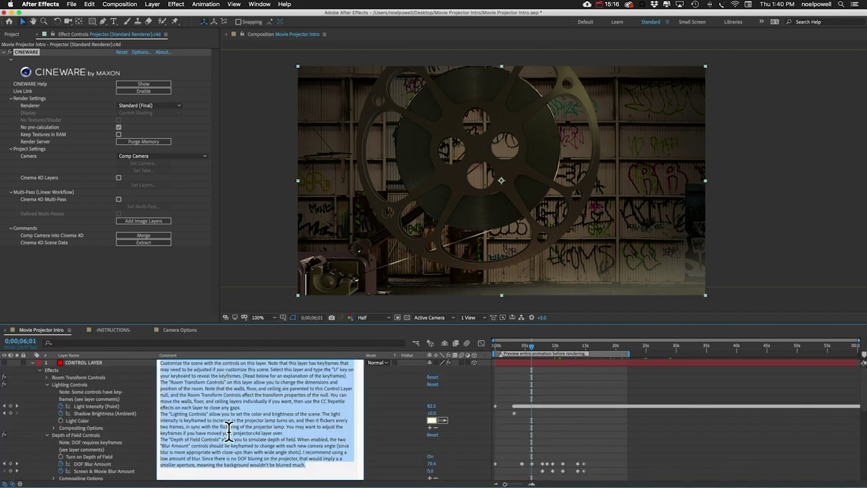
click(397, 426)
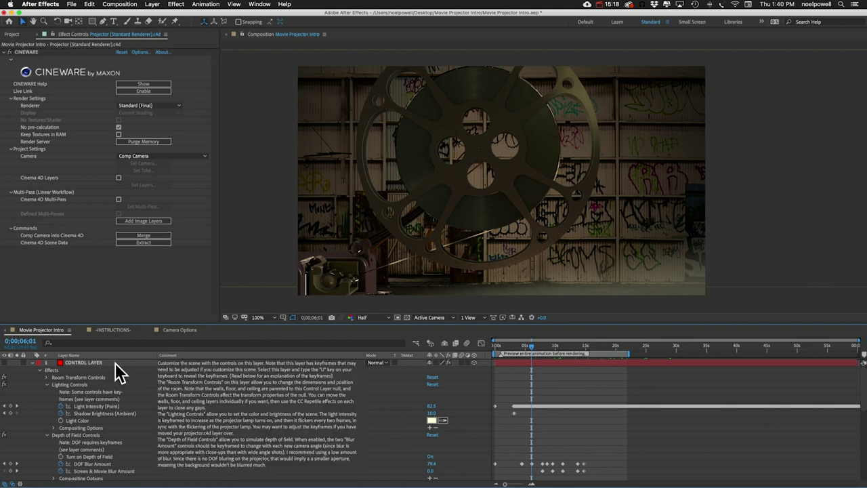
click(88, 362)
key(e)
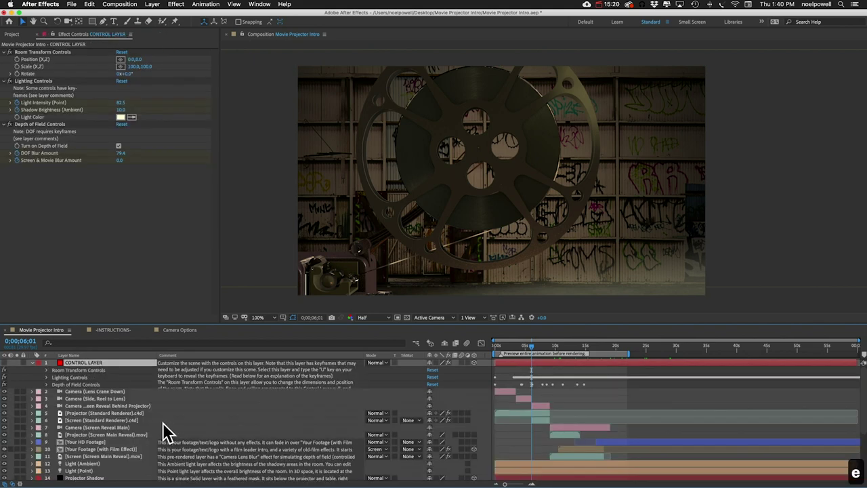